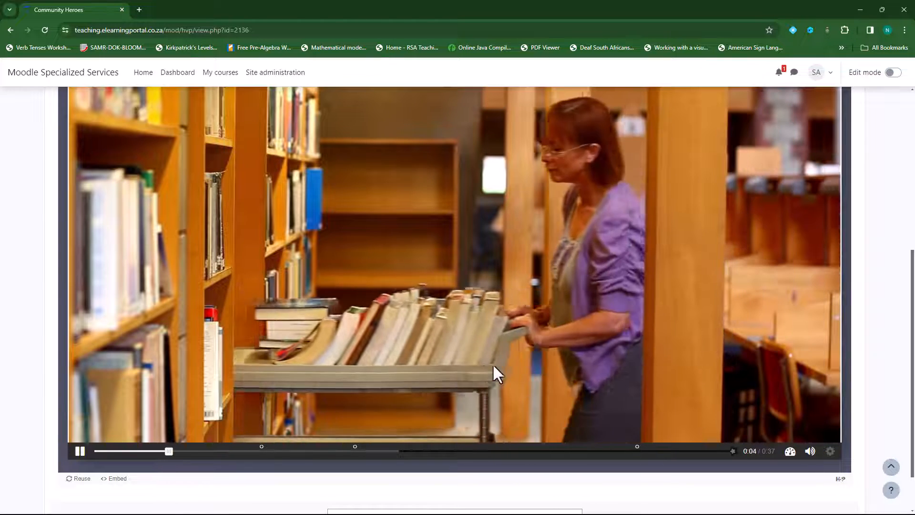
Step: Add an Interactive Video node below the "No, that's not the best choice" text in the Option 2 branch
scroll(413, 381, "up", 1)
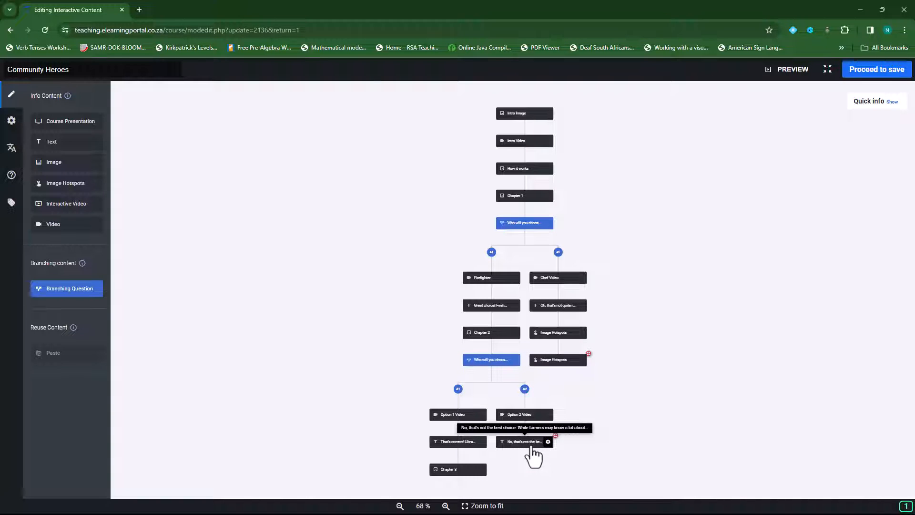
left_click(73, 204)
left_click_drag(127, 215, 535, 461)
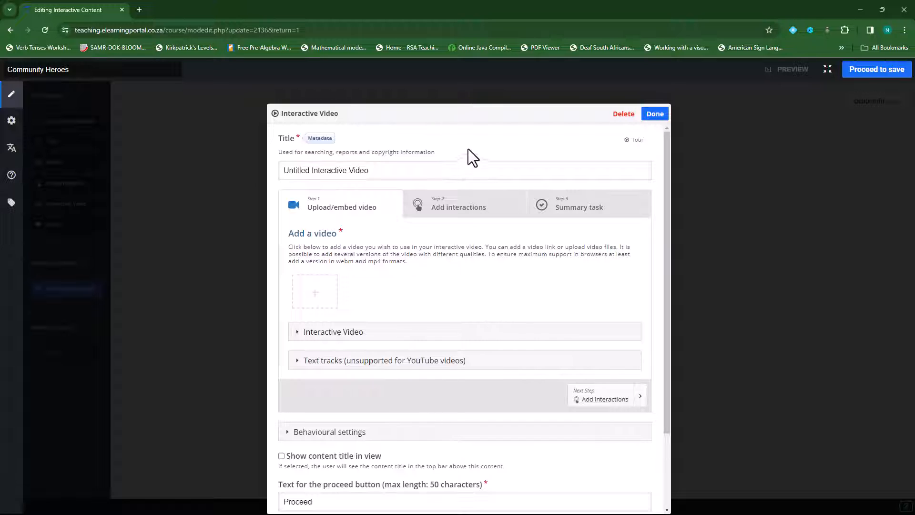
Step: Upload Librarian.mp4 from the Interactive Video folder as the interactive video's source file
double_click(314, 170)
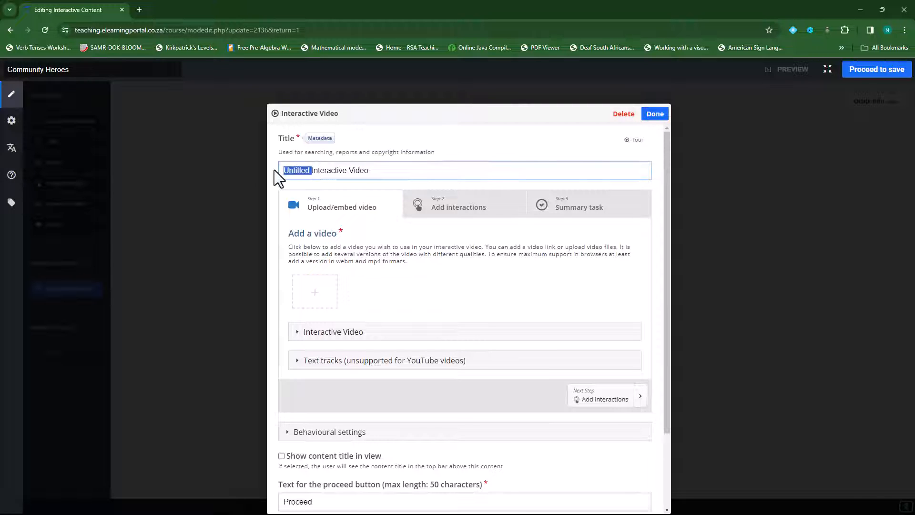
key("BackSpace")
left_click(315, 302)
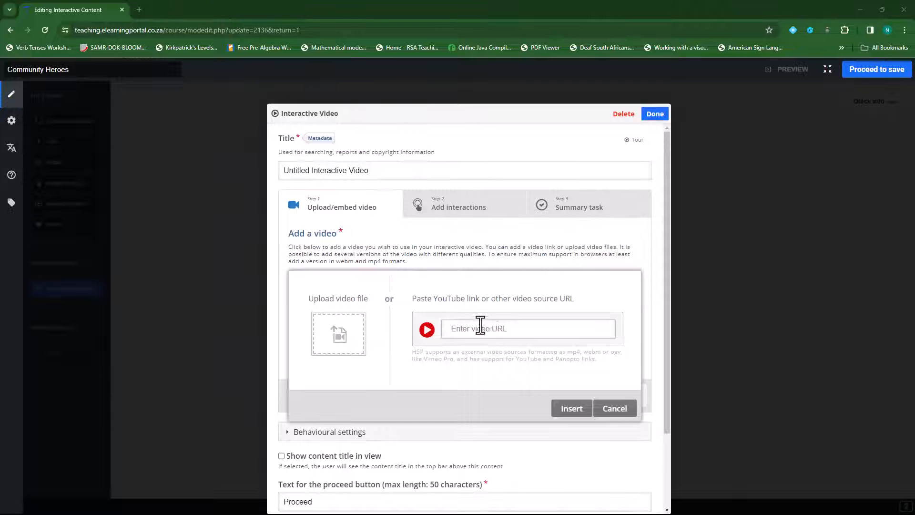
left_click(340, 346)
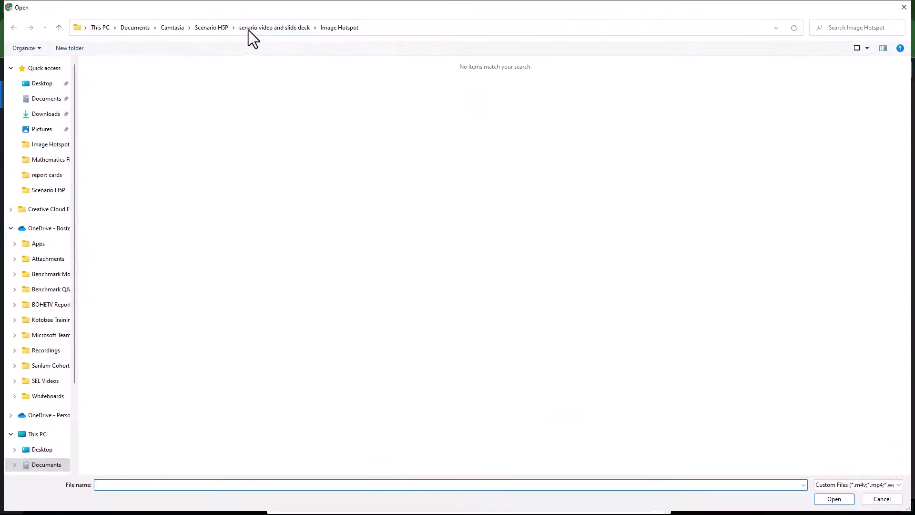
left_click(268, 28)
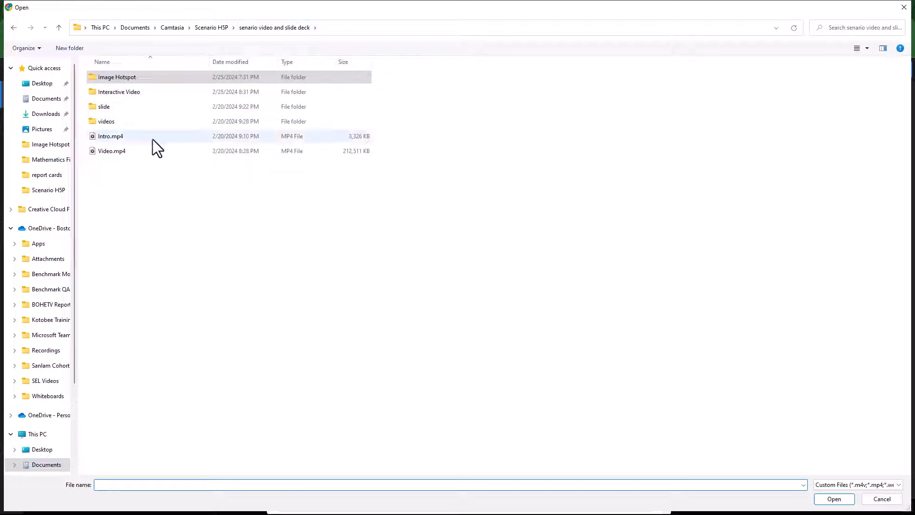
double_click(131, 94)
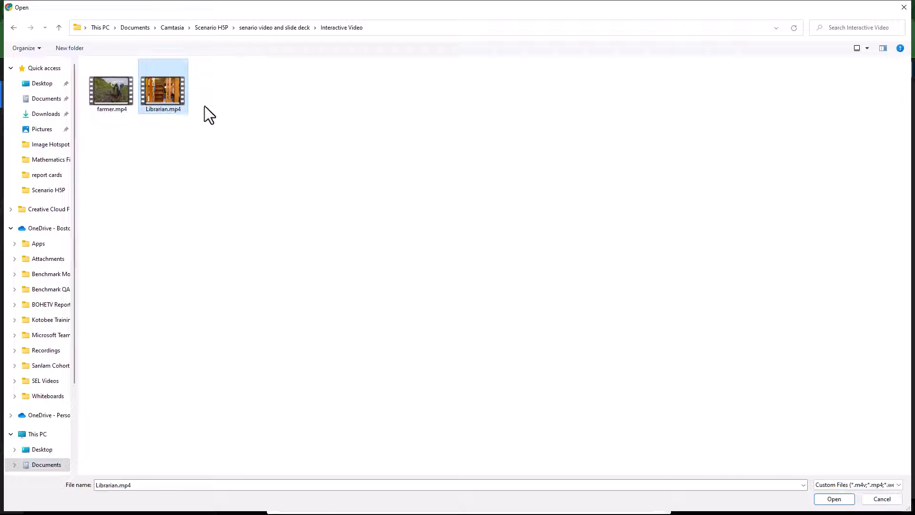
left_click(839, 499)
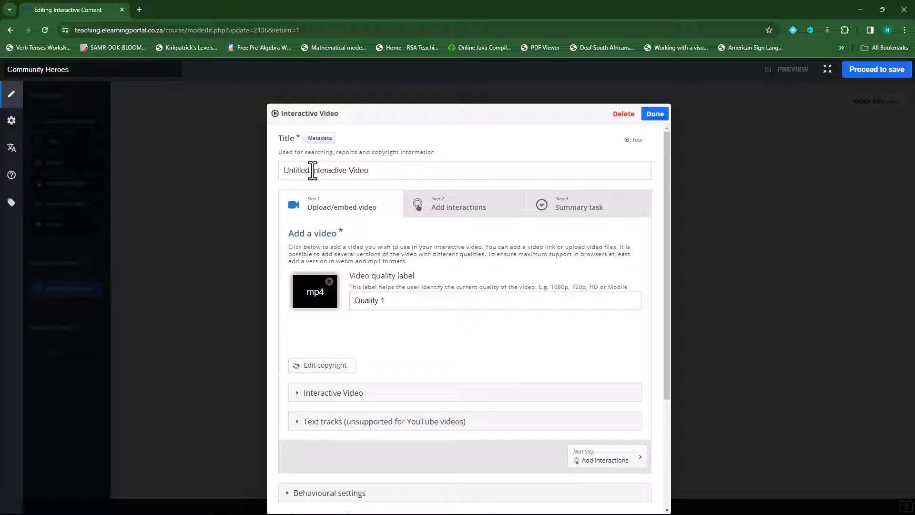
Step: Remove "Untitled" from the interactive video's title so that it reads "Interactive Video"
left_click_drag(313, 170, 264, 170)
left_click(310, 170)
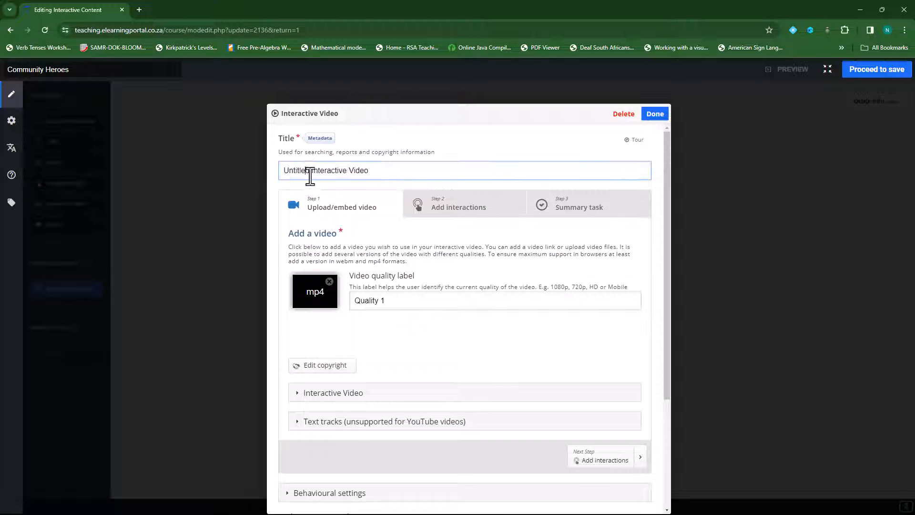
key("BackSpace")
key("BackSpace")
key("BackSpace")
key("BackSpace")
key("BackSpace")
key("BackSpace")
key("BackSpace")
key("BackSpace")
key("BackSpace")
Step: Open the interactions editor and pause the library video at about 0:09
left_click(456, 210)
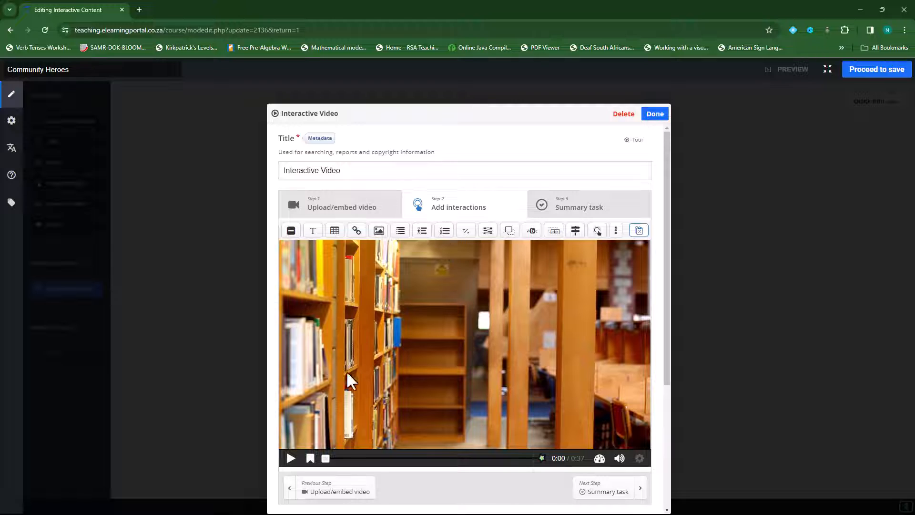
left_click_drag(326, 461, 378, 461)
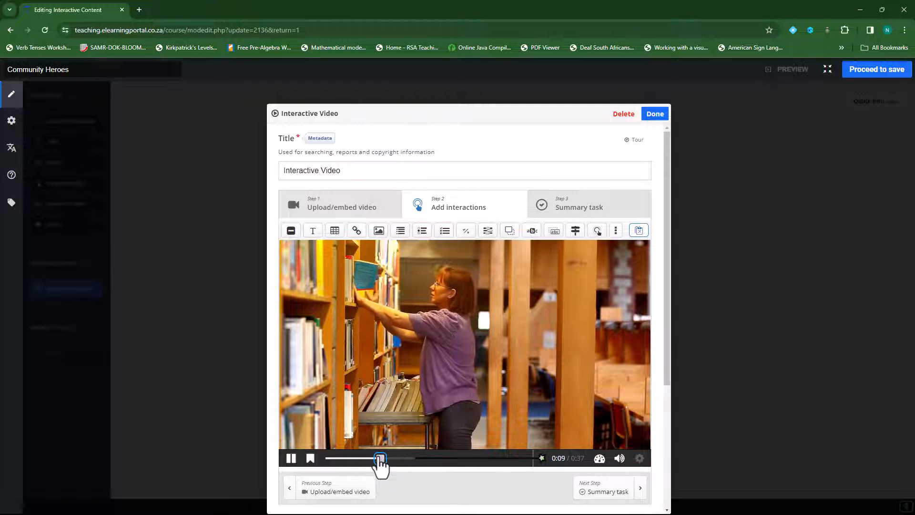
left_click(291, 459)
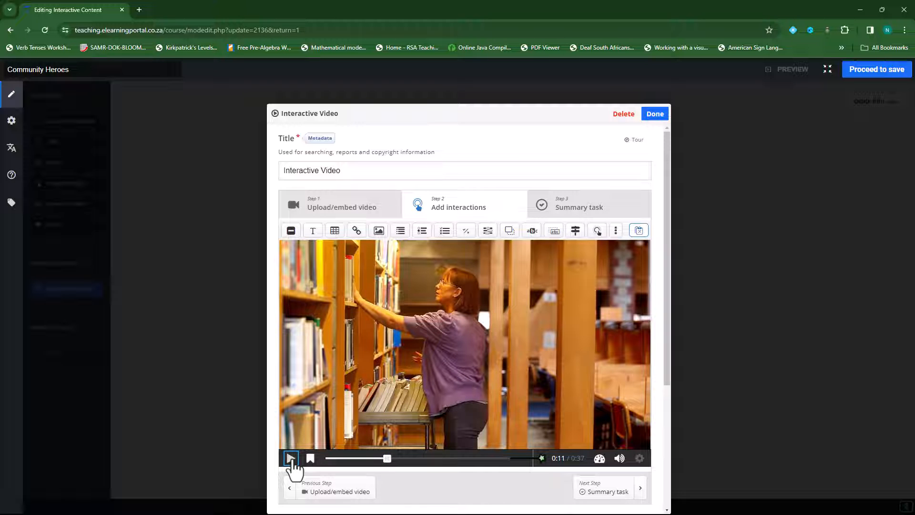
left_click_drag(386, 460, 380, 459)
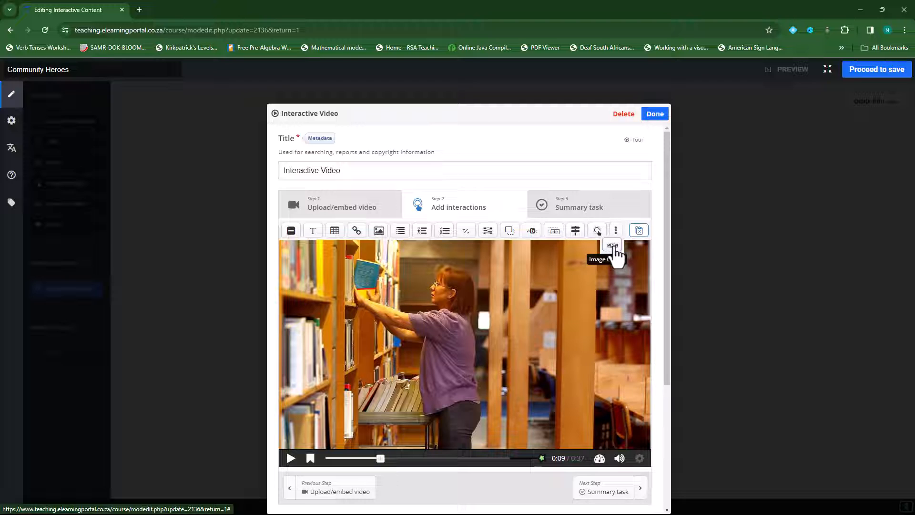
Step: Add a Multiple Choice interaction at this point that pauses the video and displays as a poster
left_click(445, 232)
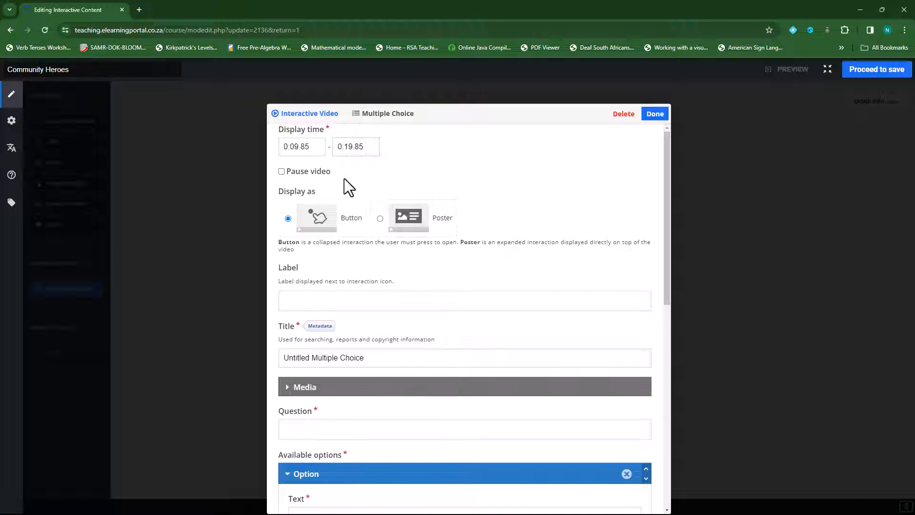
left_click(281, 171)
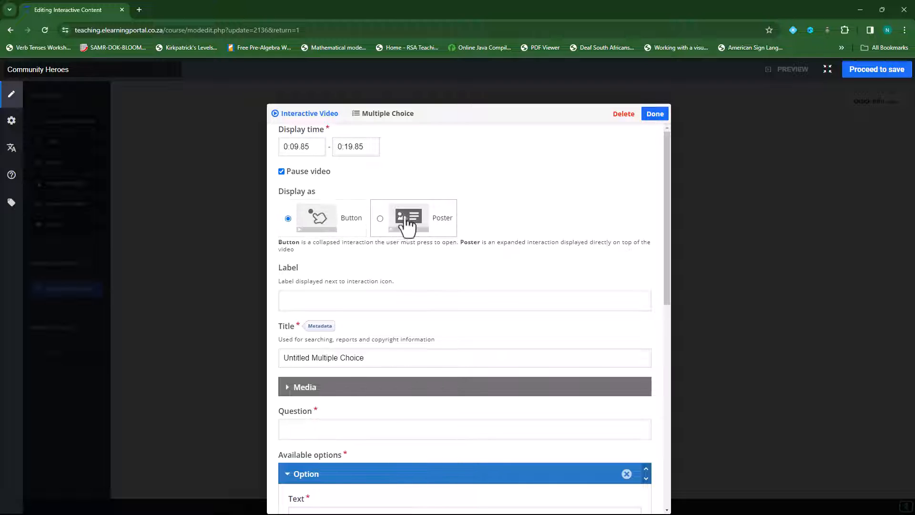
left_click(382, 220)
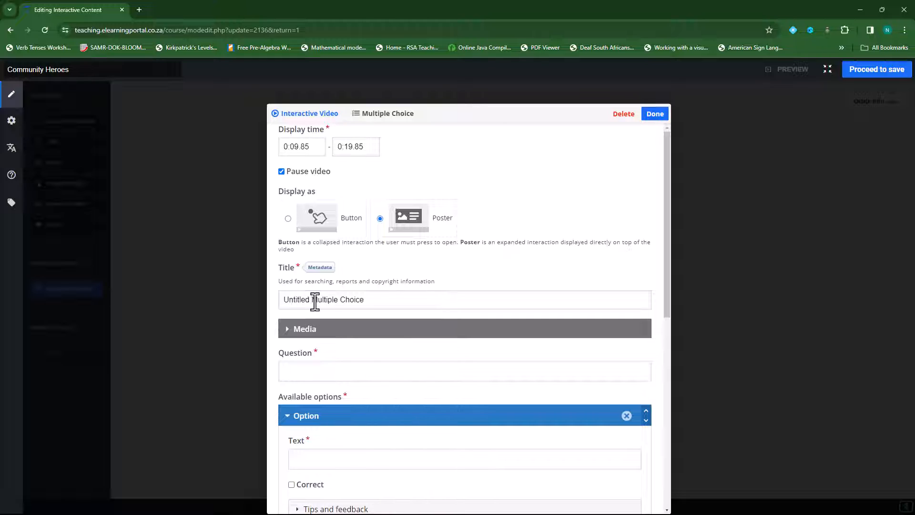
Step: Title the multiple choice interaction "Question 1"
left_click_drag(312, 302, 278, 302)
key("BackSpace")
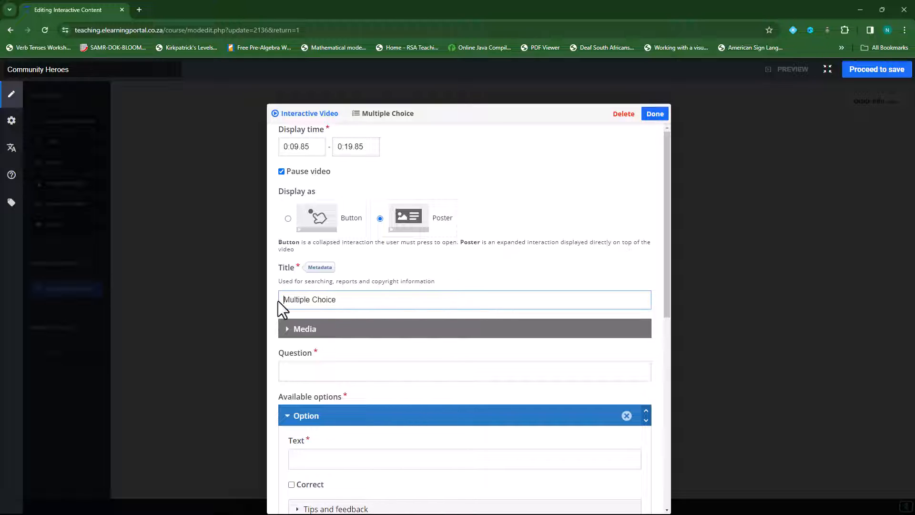
left_click_drag(356, 300, 285, 302)
key("BackSpace")
type("Question 1")
scroll(415, 302, "down", 2)
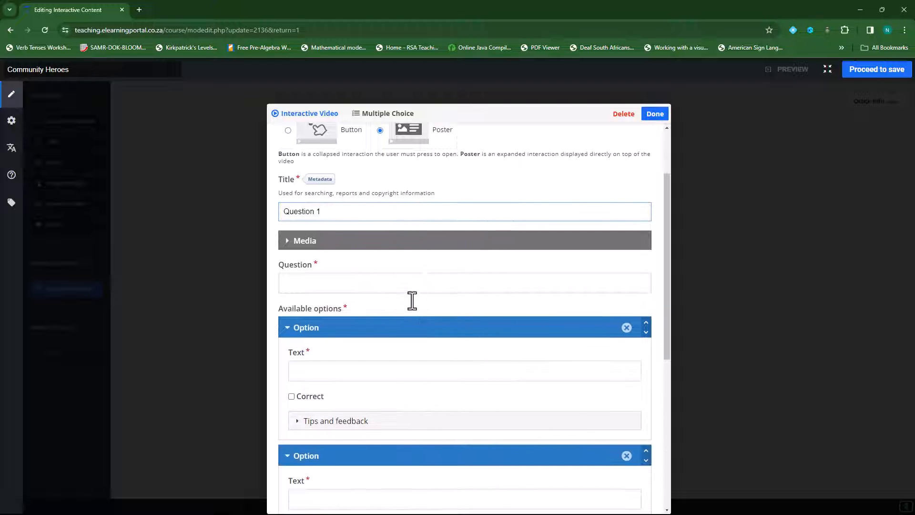
left_click(288, 241)
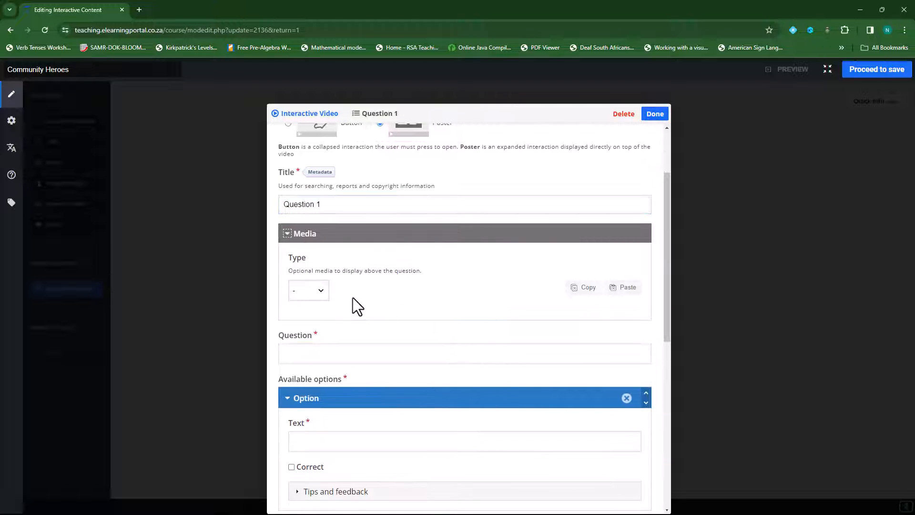
left_click(323, 292)
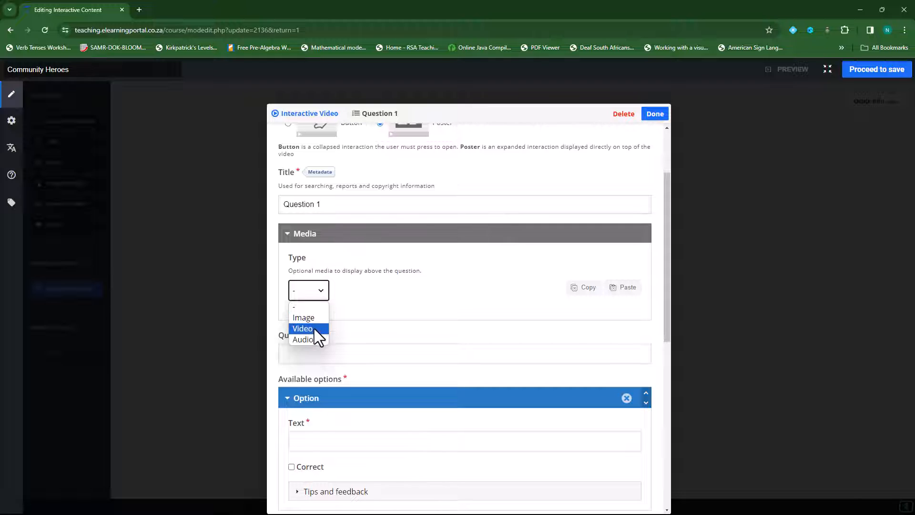
left_click(390, 308)
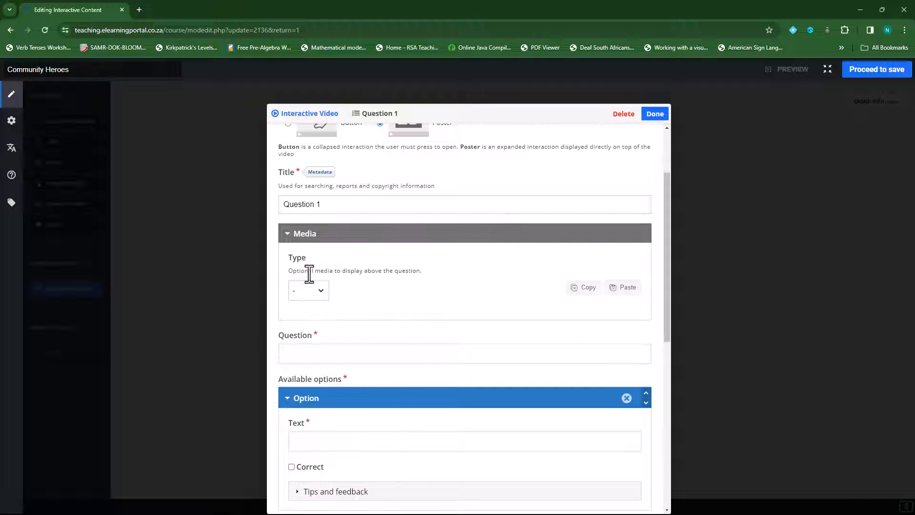
left_click(288, 234)
Step: Enter the question text "What is the primary role of a librarian?" in bold
left_click(379, 278)
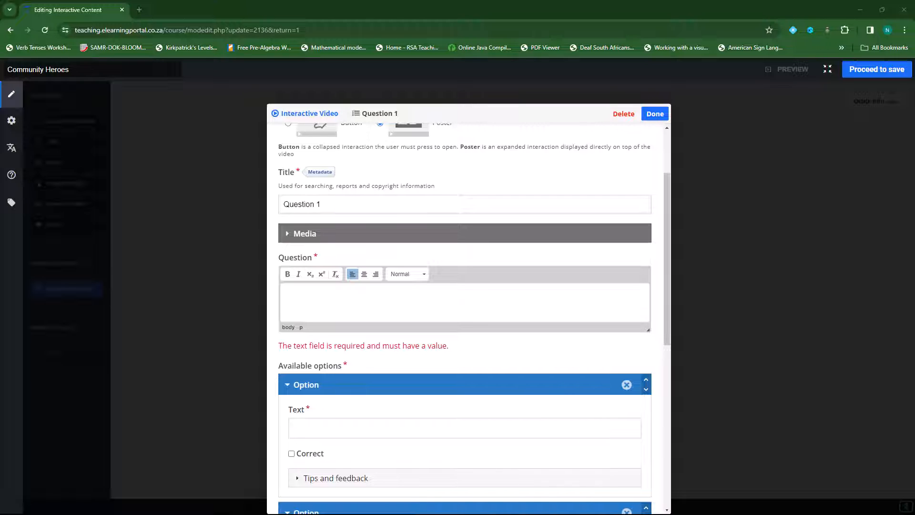
left_click(460, 308)
type("What is the primary role of a librarian?")
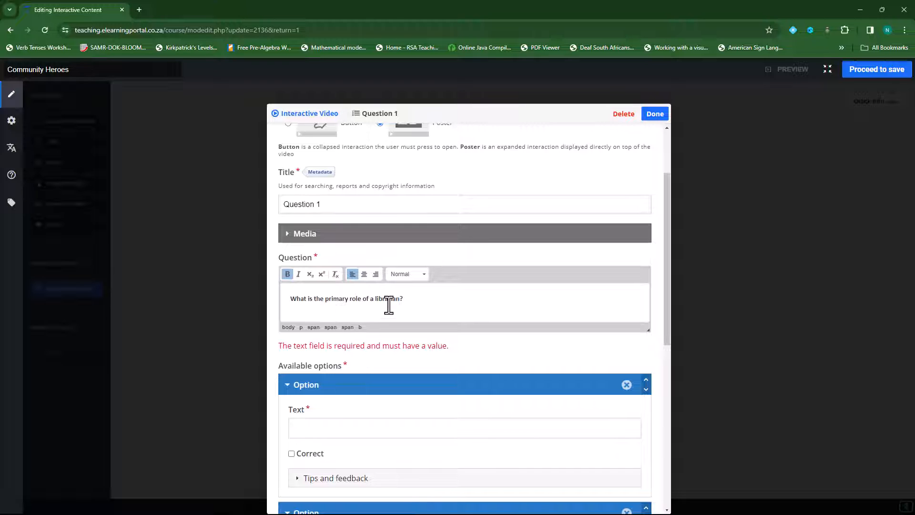
Step: Fill the first two answer options with "Managing and organizing collections of books and materials" and "Providing medical assistance in emergencies"
left_click(357, 434)
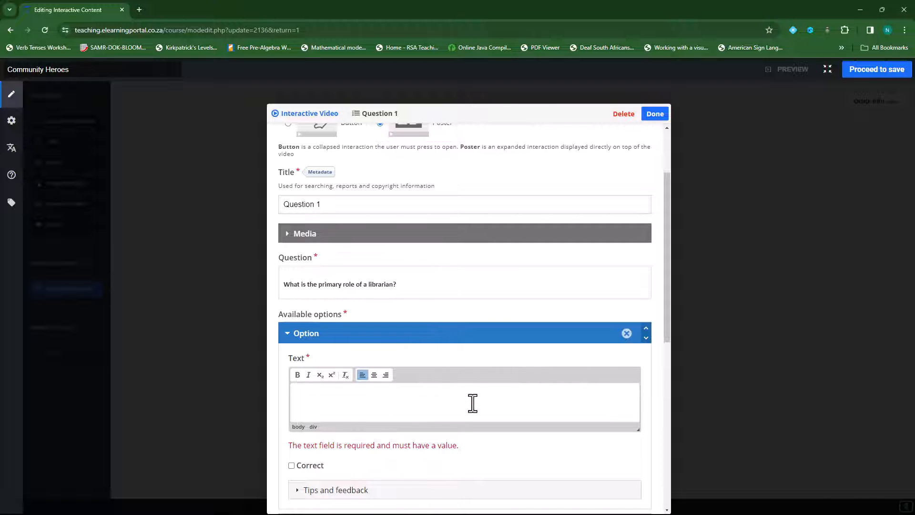
type("Managing and organizing collections of books and materials")
scroll(480, 403, "down", 3)
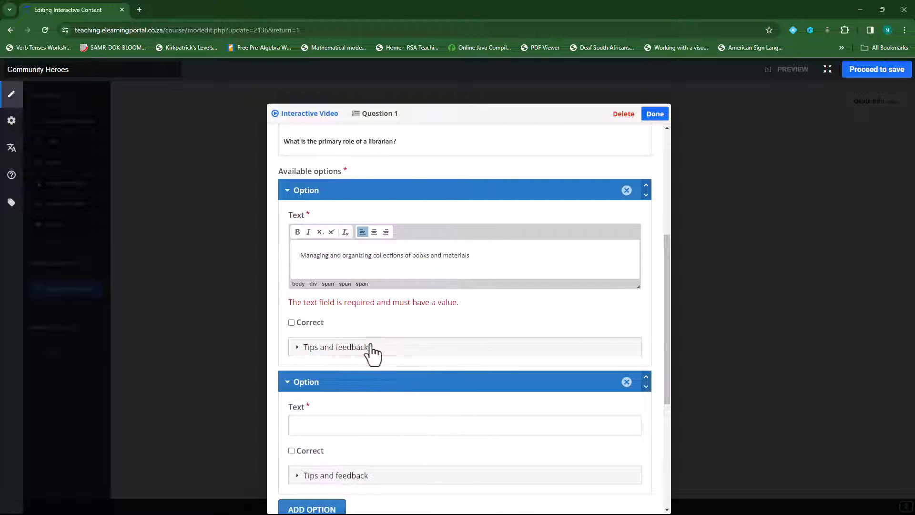
scroll(363, 382, "down", 2)
left_click(351, 333)
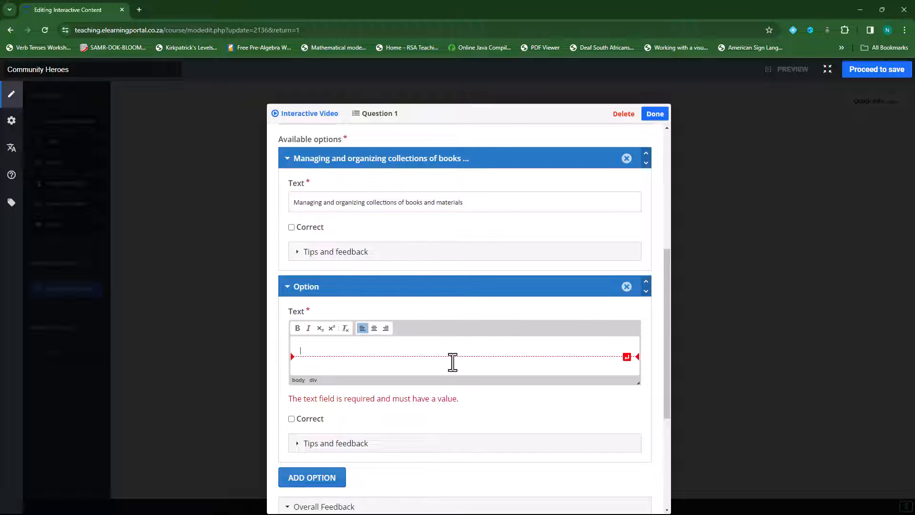
type("Providing medical assistance in emergencies")
Step: Add two more answer options reading "Designing culinary menus" and "Building and repairing farm equipment"
scroll(357, 403, "down", 4)
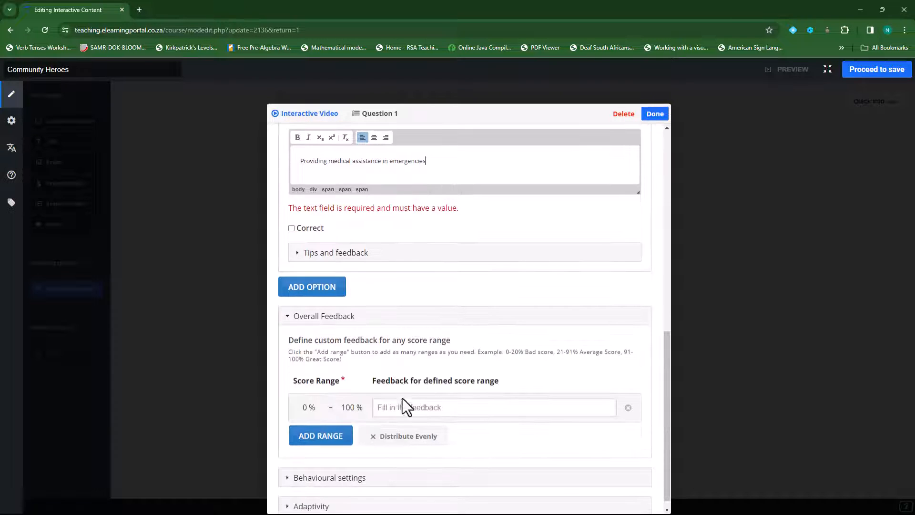
left_click(315, 288)
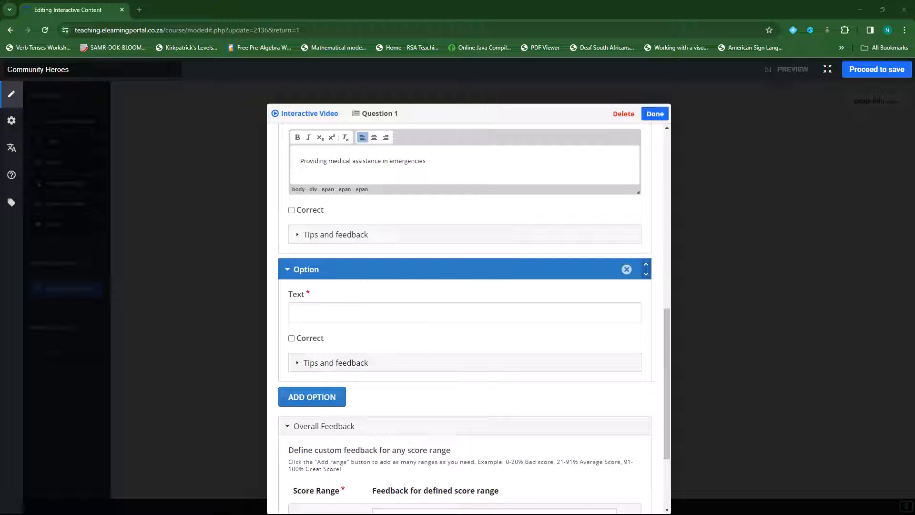
left_click(460, 313)
type("Designing culinary menus")
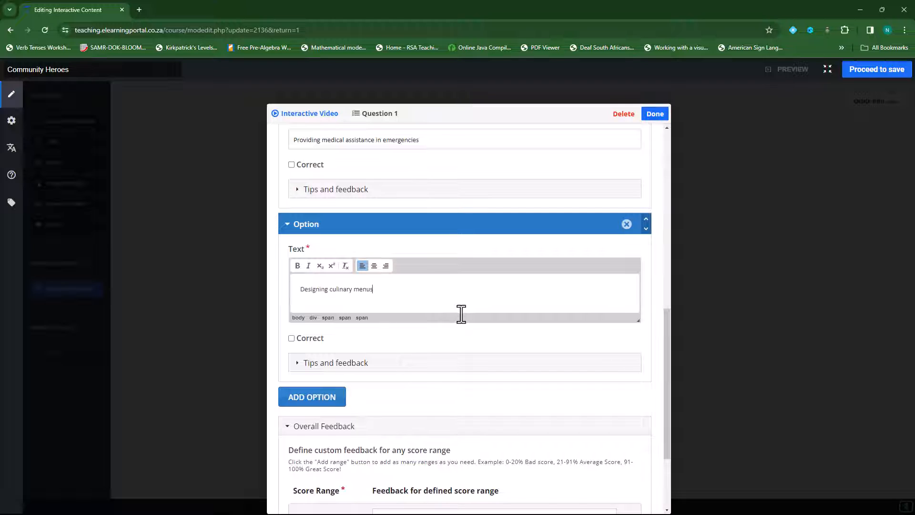
left_click(316, 403)
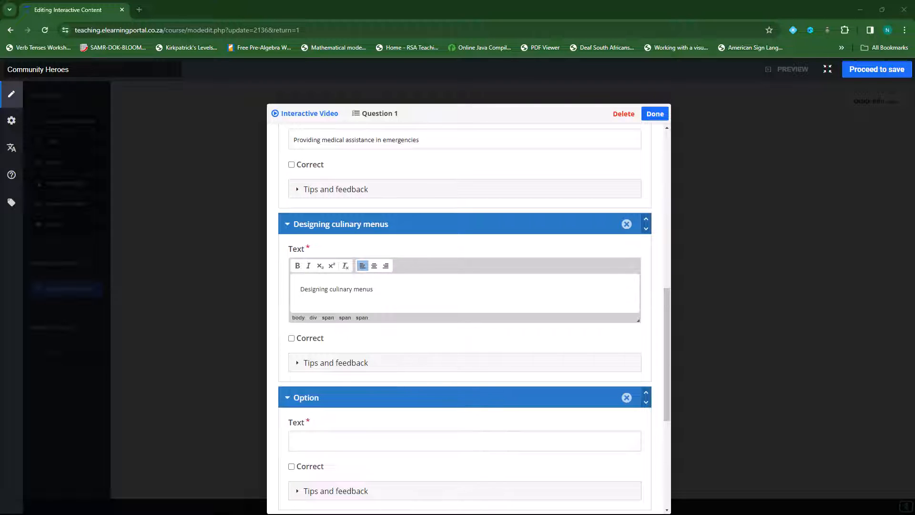
left_click(294, 433)
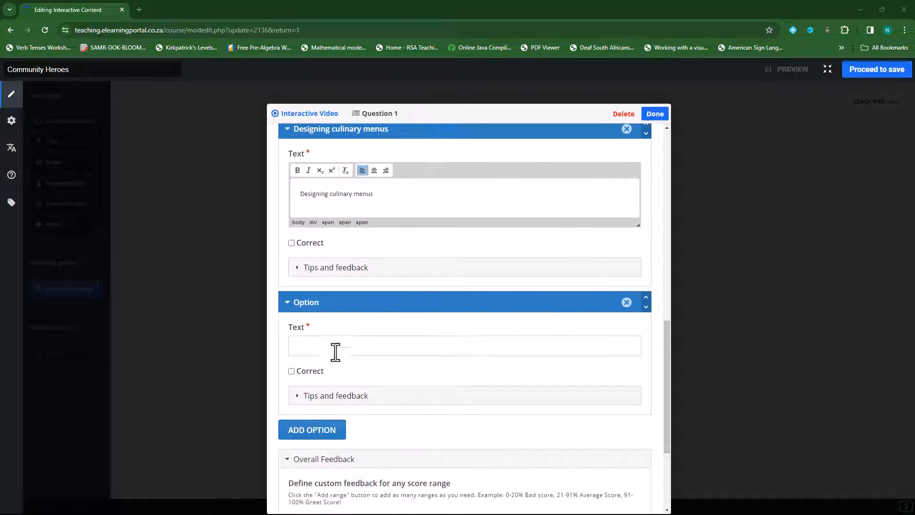
type("Building and repairing farm equipment")
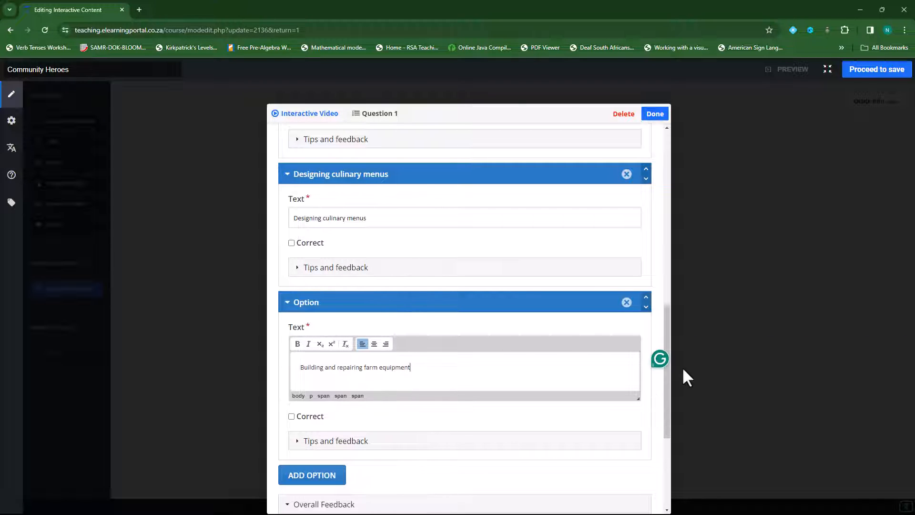
Step: Mark "Managing and organizing collections of books and materials" as the correct answer
scroll(414, 305, "up", 6)
scroll(416, 305, "up", 3)
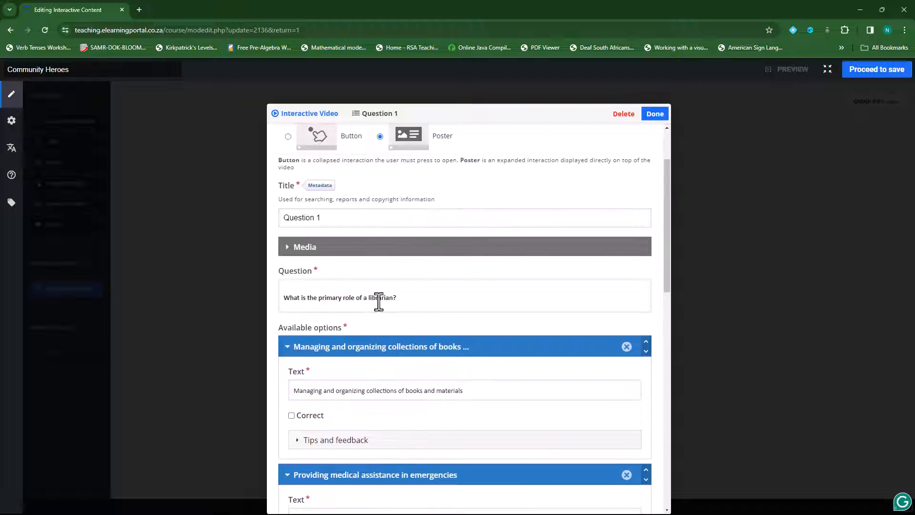
left_click(291, 416)
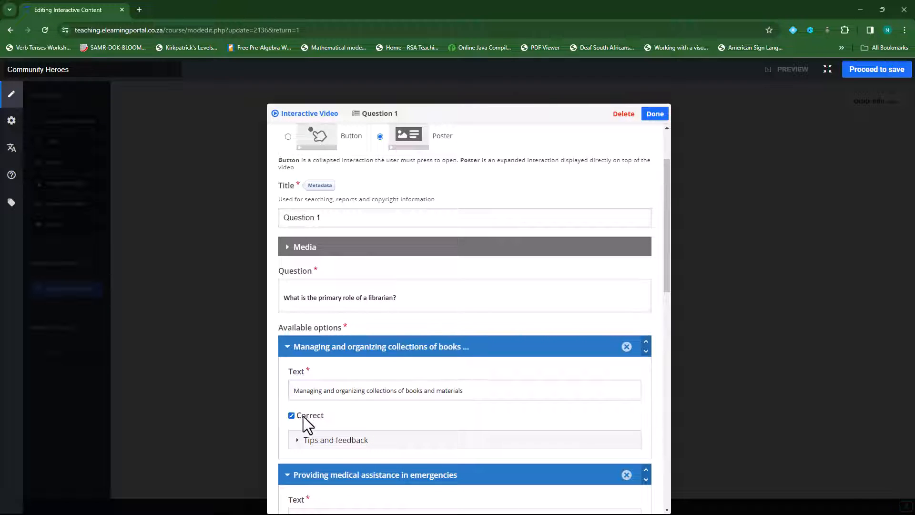
scroll(460, 399, "down", 5)
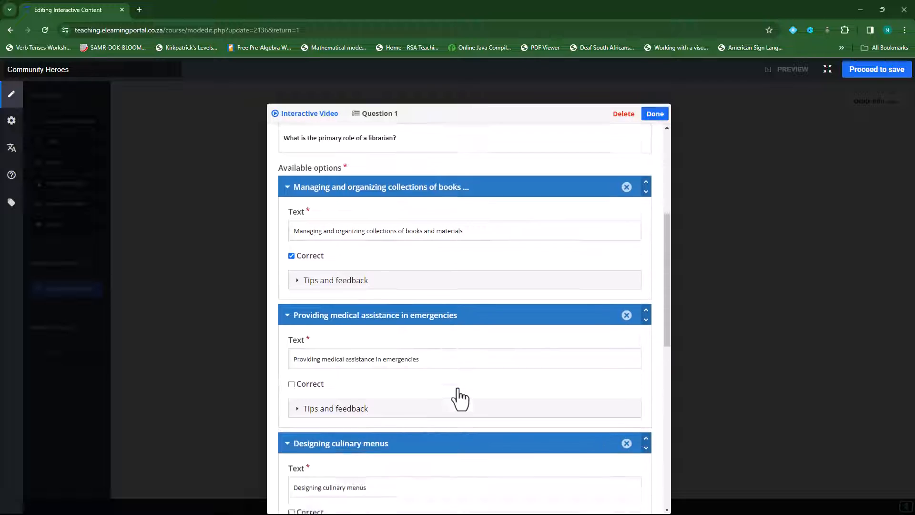
Step: Examine the tips and feedback fields of the first three answer options and the overall feedback section
left_click(296, 202)
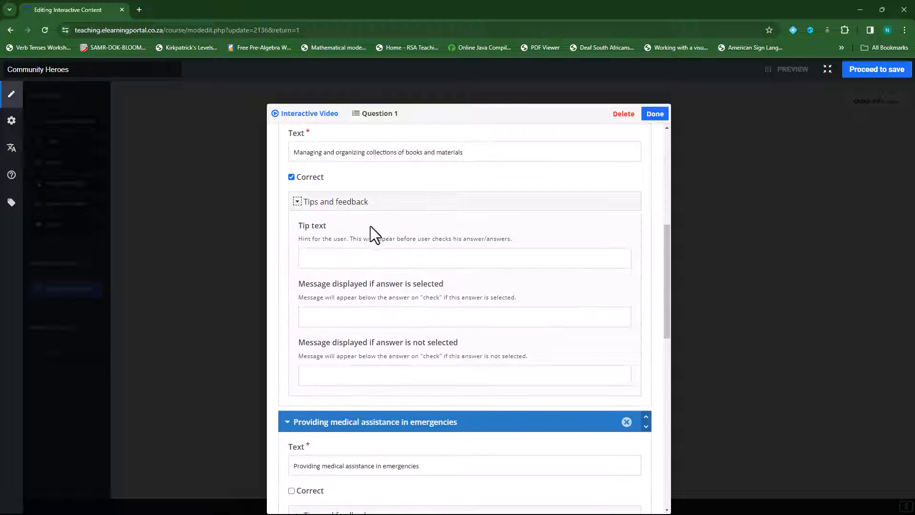
scroll(367, 312, "down", 4)
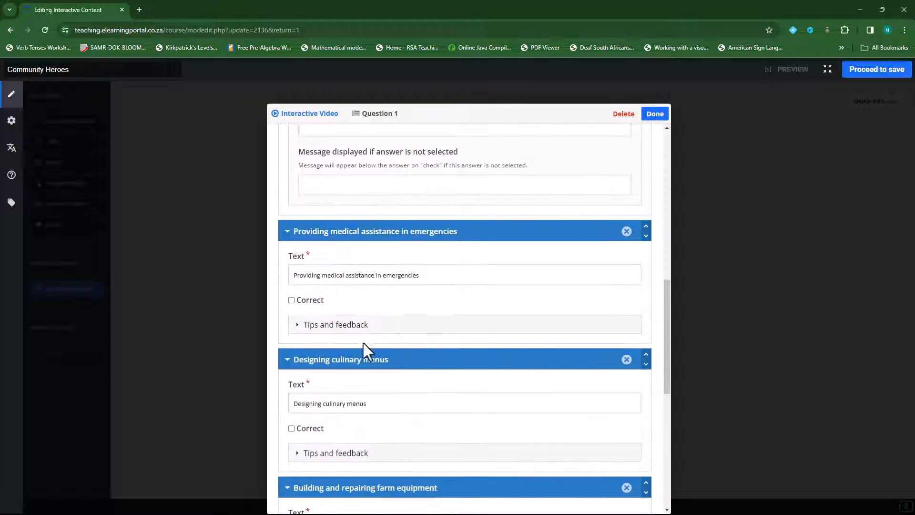
left_click(301, 328)
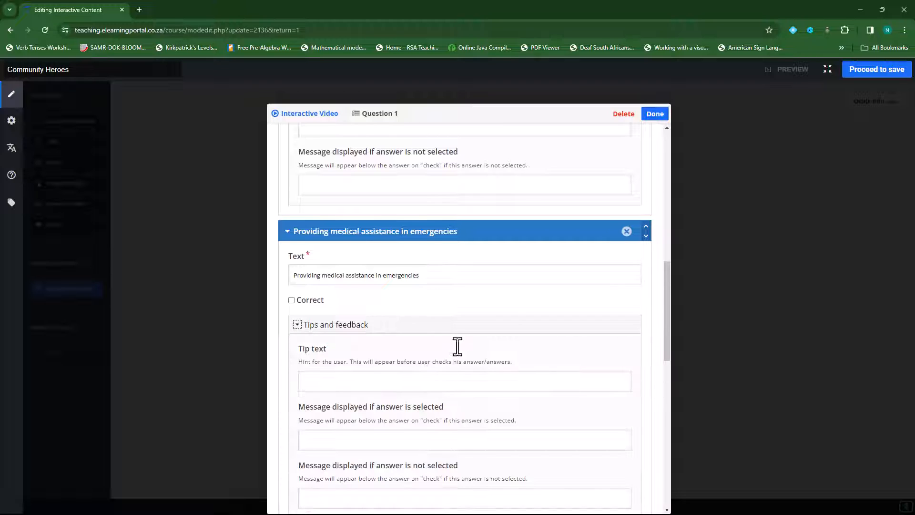
scroll(460, 414, "down", 3)
scroll(460, 414, "down", 5)
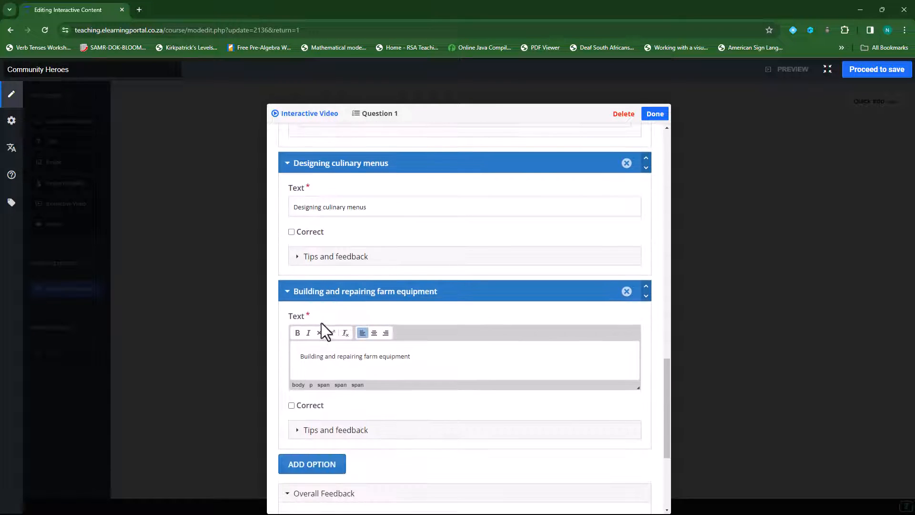
left_click(297, 257)
scroll(370, 345, "down", 8)
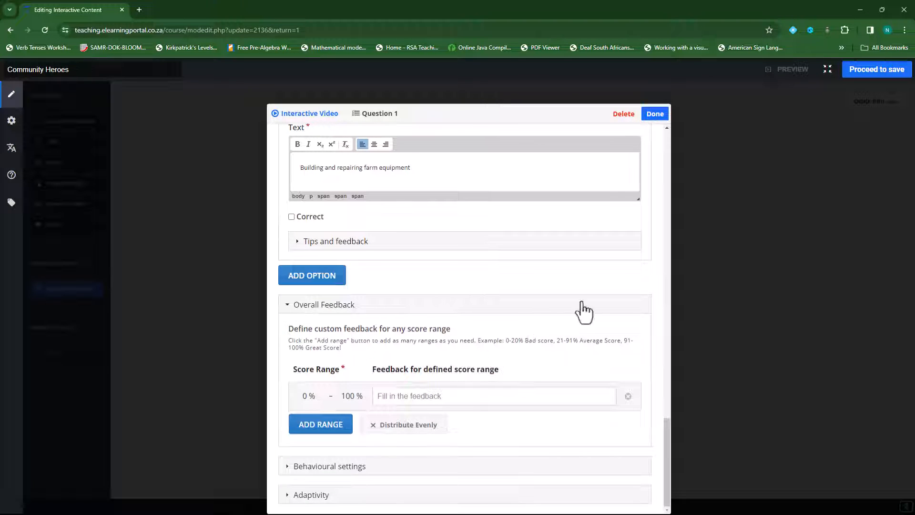
Step: Review the question's behavioural settings, including the available question types, retry, solution and scoring options
left_click(287, 468)
scroll(395, 405, "down", 4)
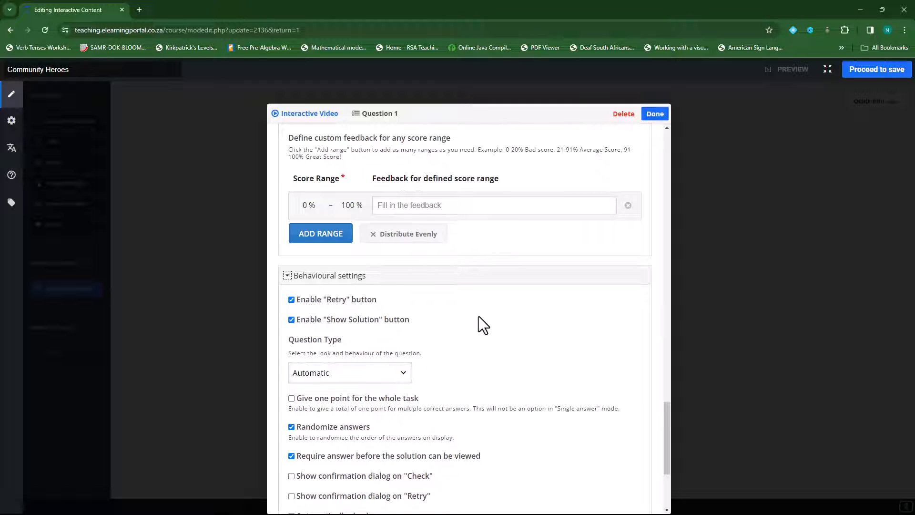
left_click(399, 375)
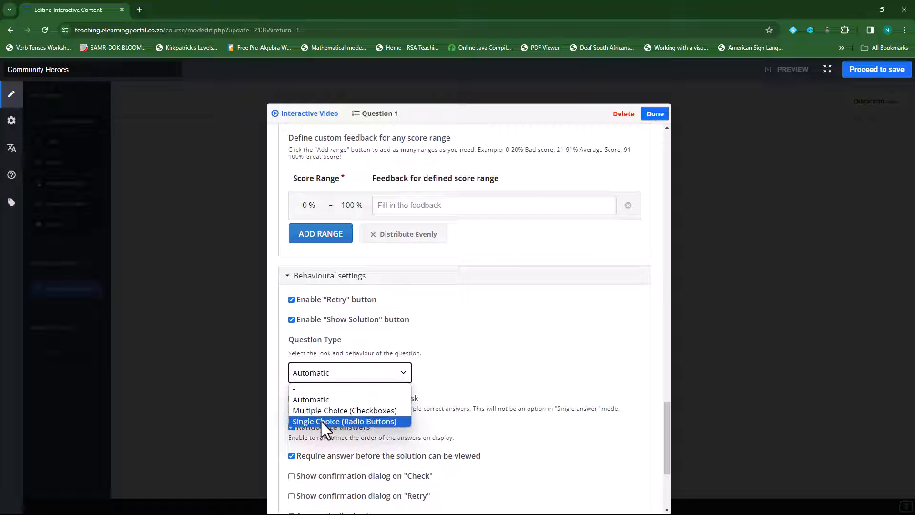
left_click(511, 342)
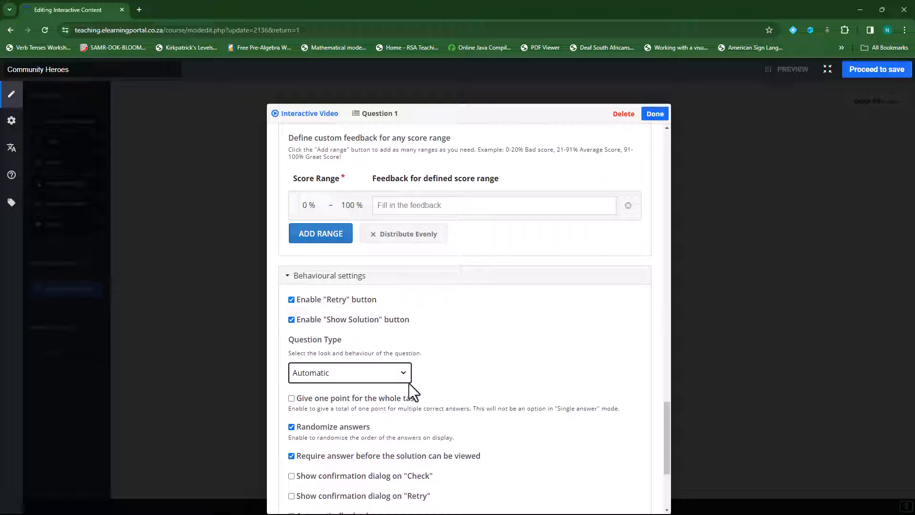
scroll(528, 351, "down", 2)
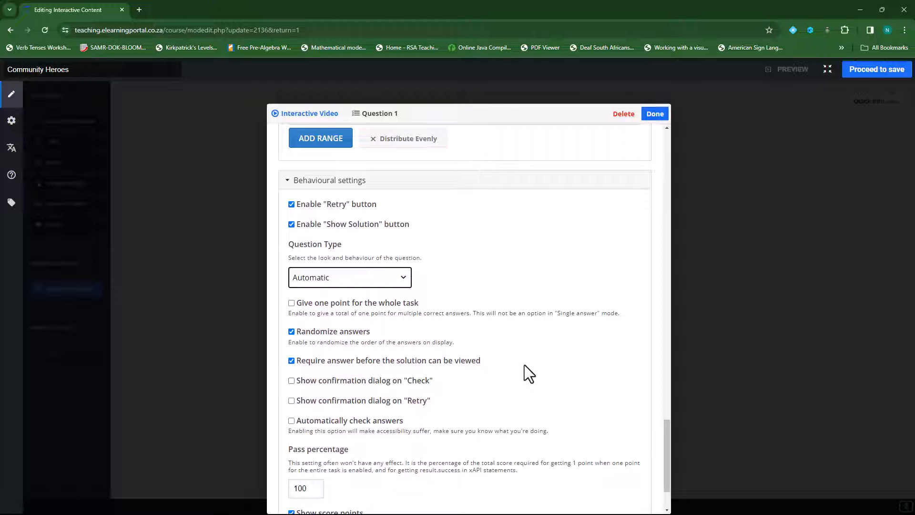
scroll(477, 372, "down", 2)
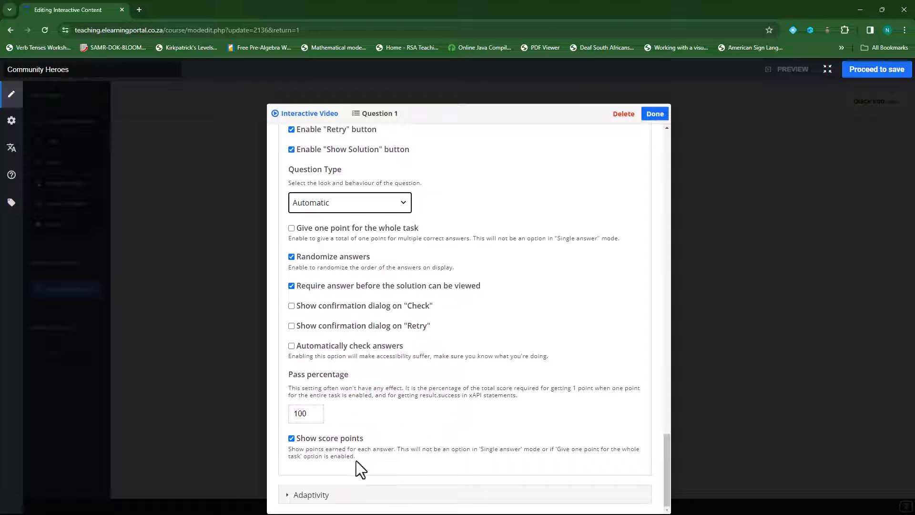
Step: Inspect the adaptivity settings for the actions on all correct and on wrong answers
left_click(282, 491)
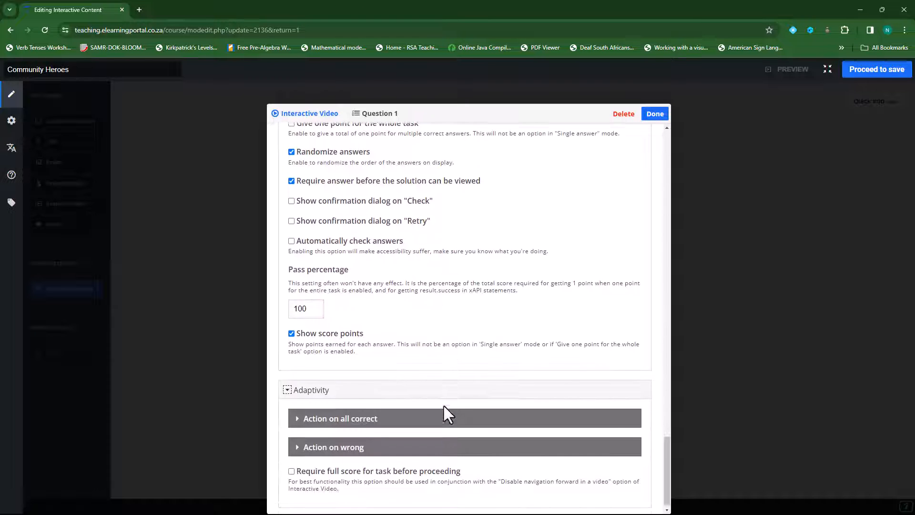
left_click(300, 416)
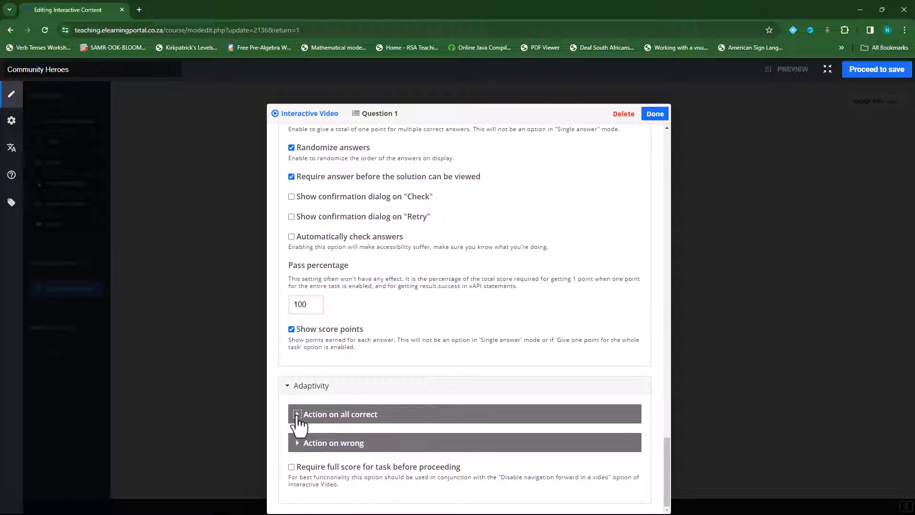
scroll(420, 432, "down", 1)
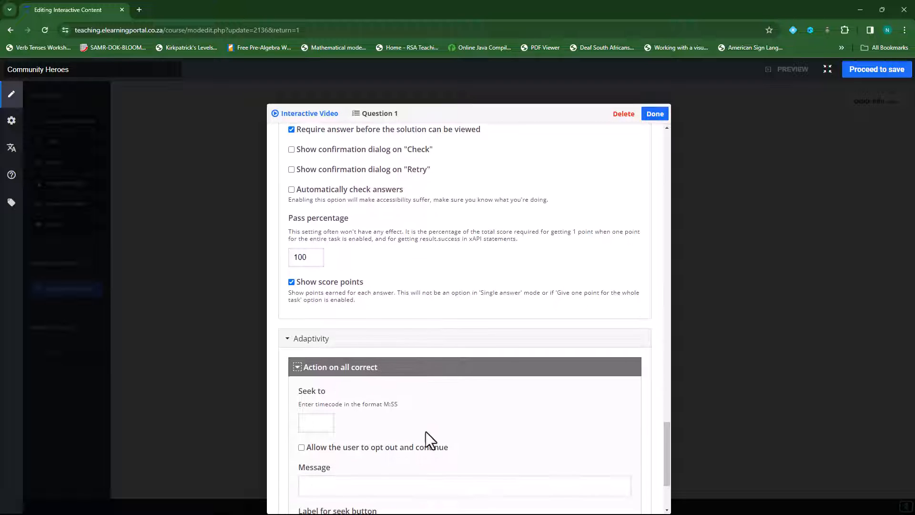
scroll(433, 417, "down", 3)
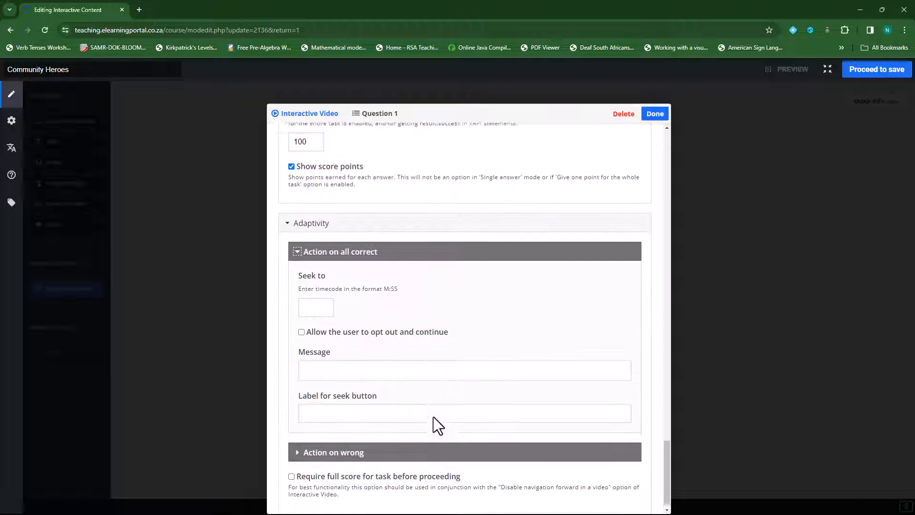
left_click(297, 446)
scroll(352, 472, "down", 1)
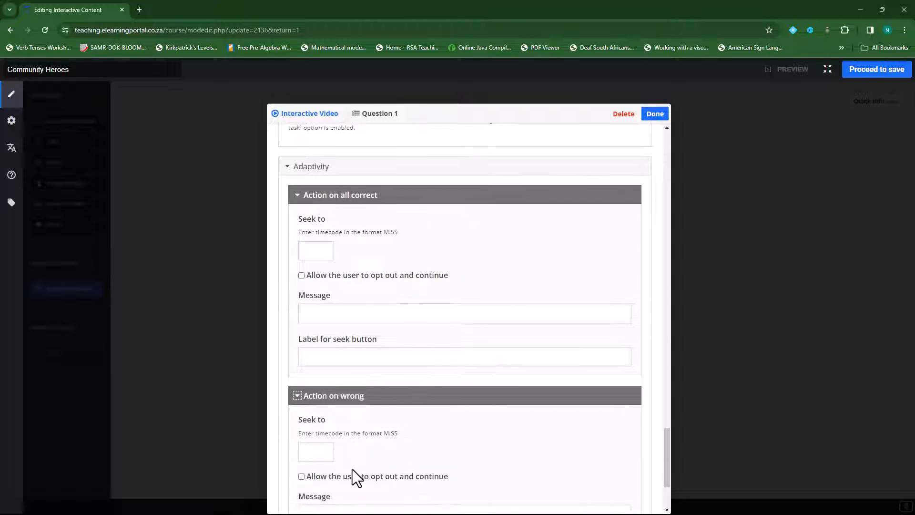
scroll(410, 396, "down", 3)
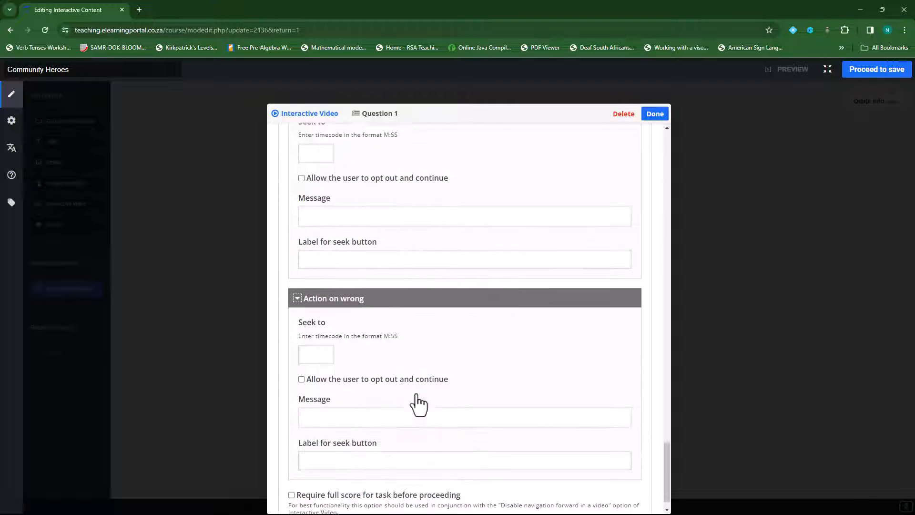
scroll(528, 385, "up", 10)
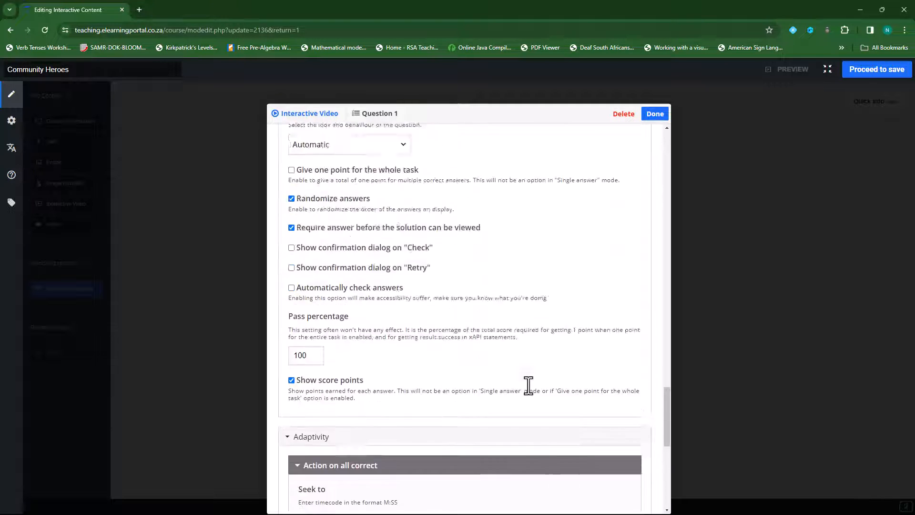
Step: Save the question and enlarge its box across the video until all four answers and the Check button fit, then finish the interactive video
left_click(658, 119)
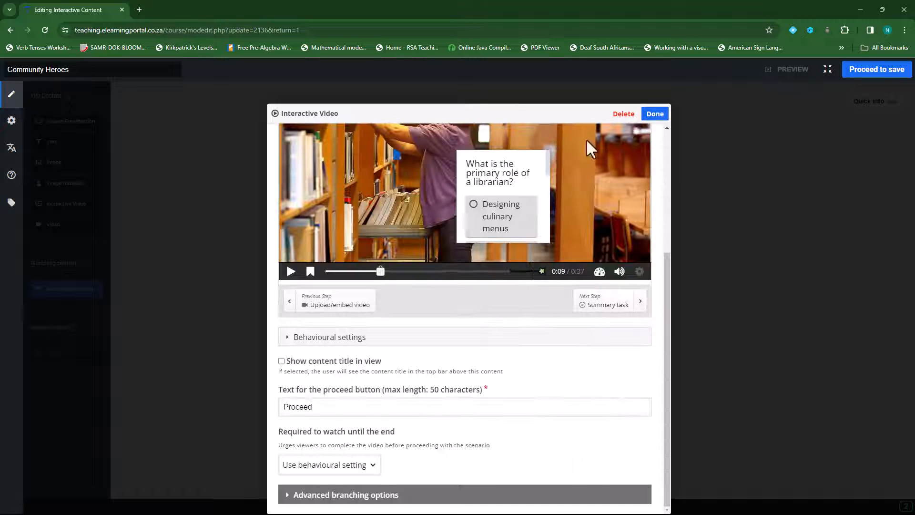
scroll(620, 341, "up", 2)
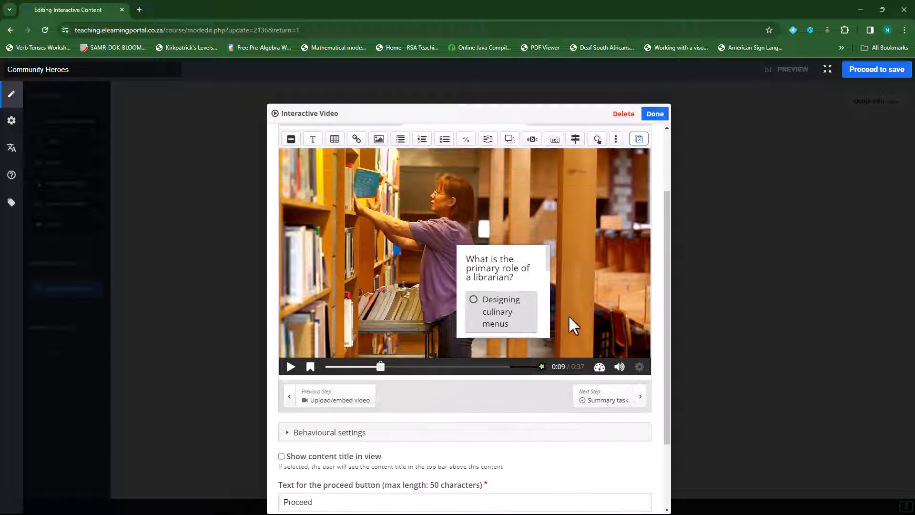
left_click(508, 281)
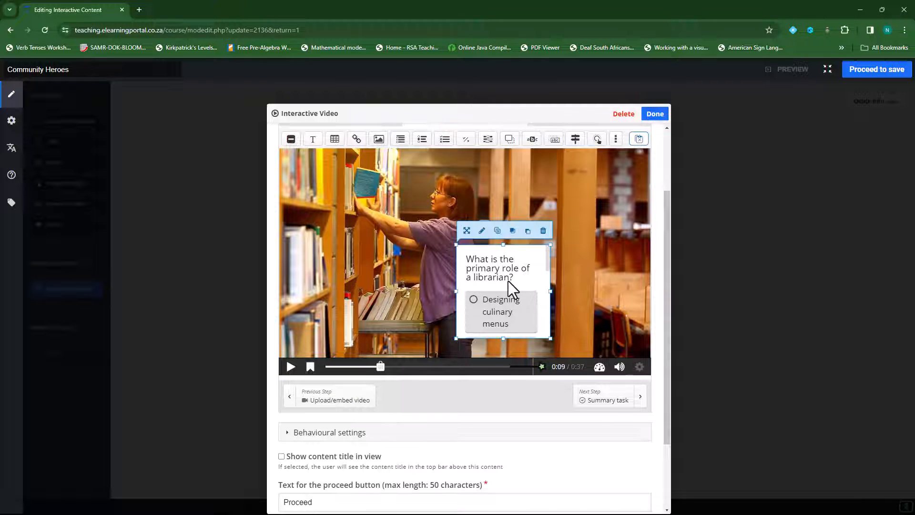
left_click_drag(456, 292, 297, 292)
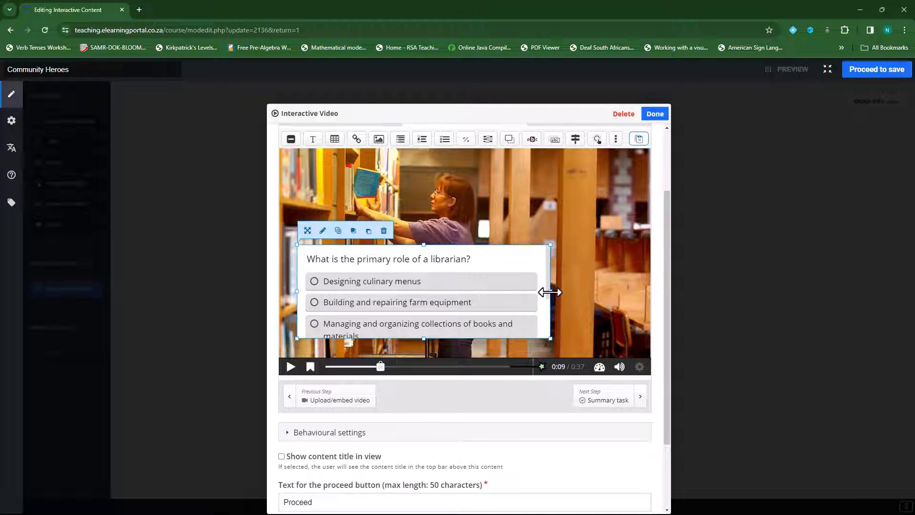
left_click_drag(551, 292, 641, 291)
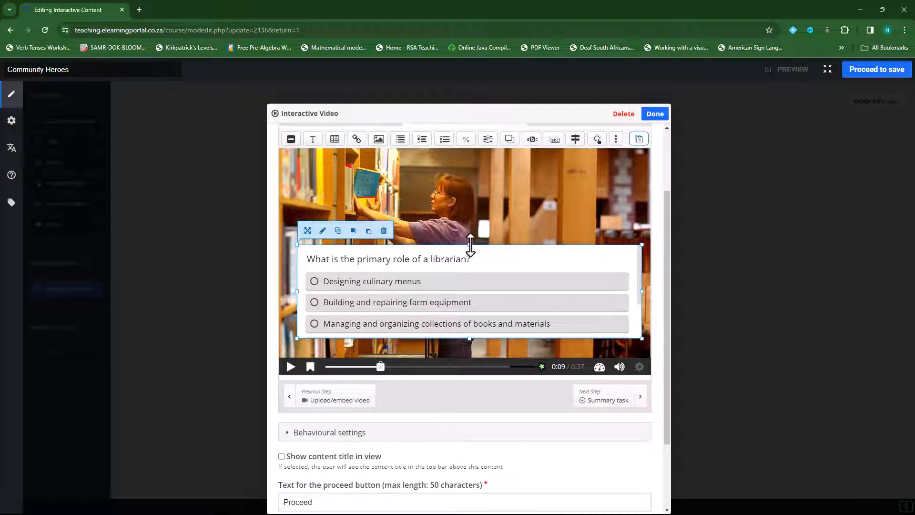
left_click_drag(470, 245, 479, 187)
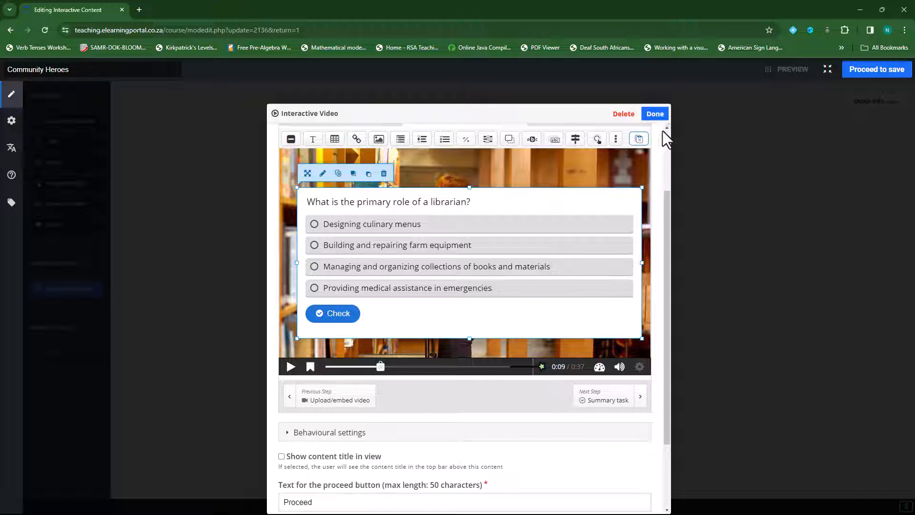
left_click(656, 115)
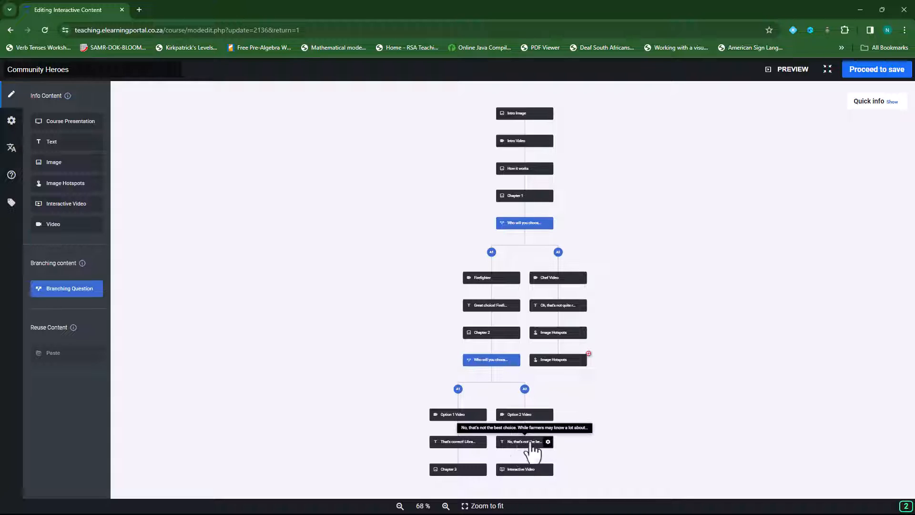
Step: Preview the scenario from the branching question about the quest for the book, following the friendly farmer option to the interactive video
left_click(788, 76)
left_click(461, 126)
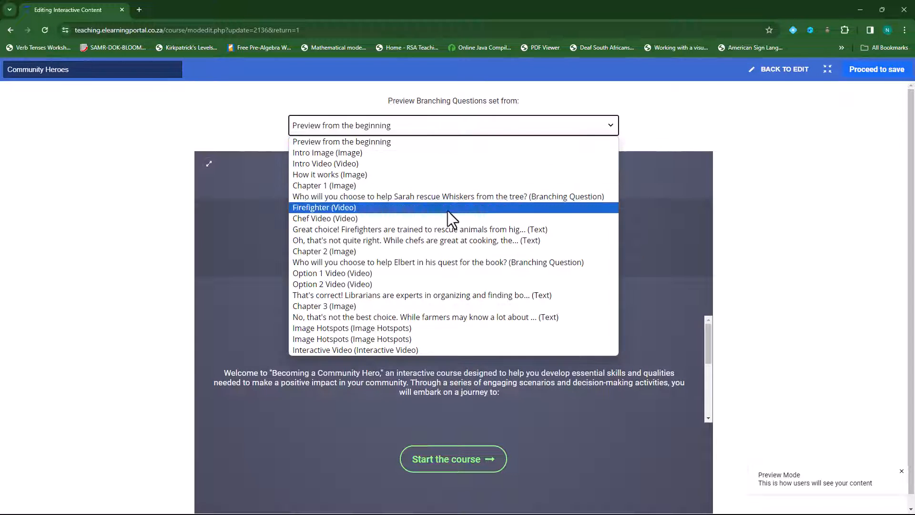
left_click(450, 265)
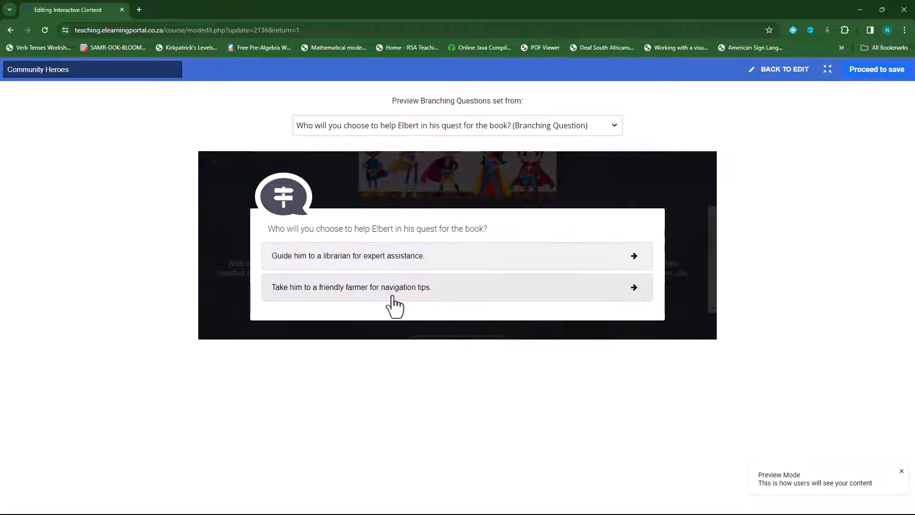
left_click(366, 291)
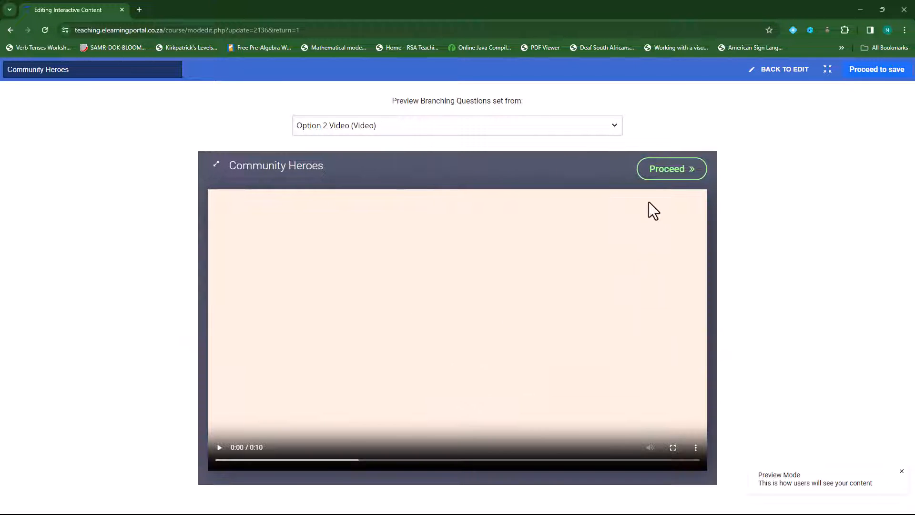
left_click(679, 176)
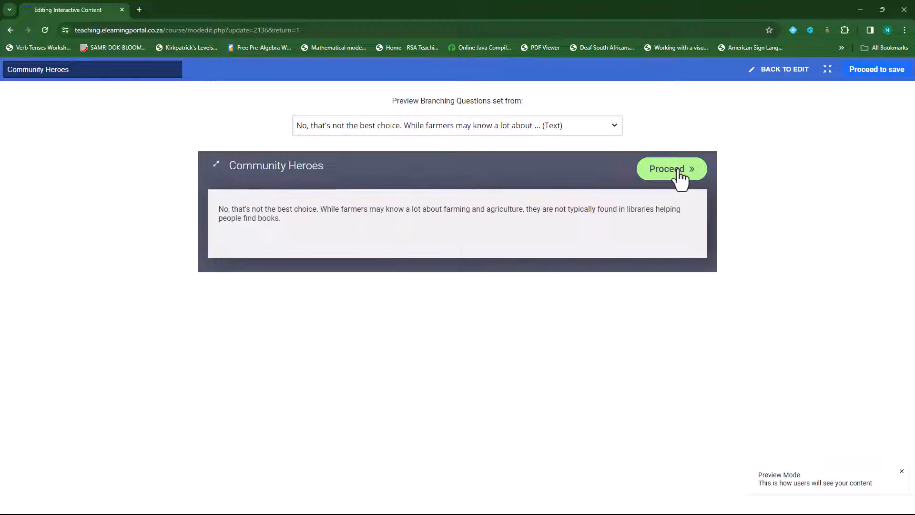
left_click(679, 176)
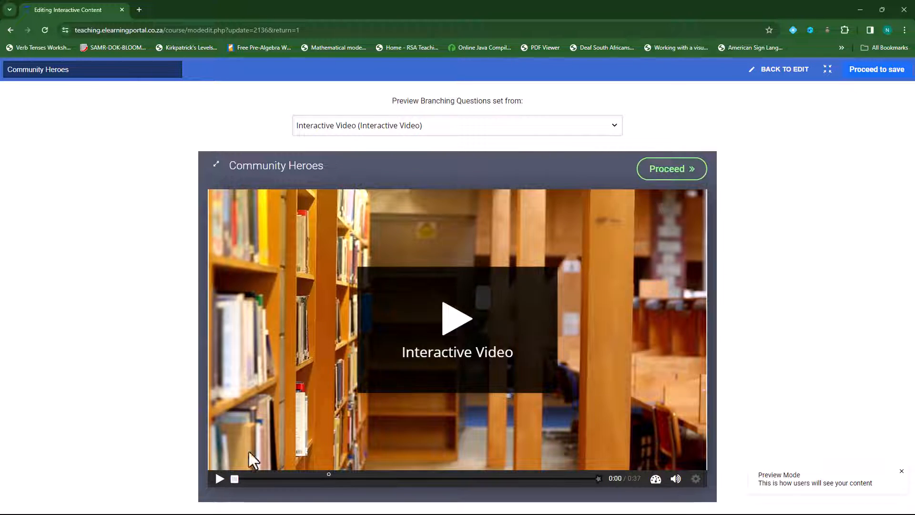
Step: Test the interactive video by answering "Managing and organizing collections of books and materials", continue playback briefly, and return to editing
left_click(445, 320)
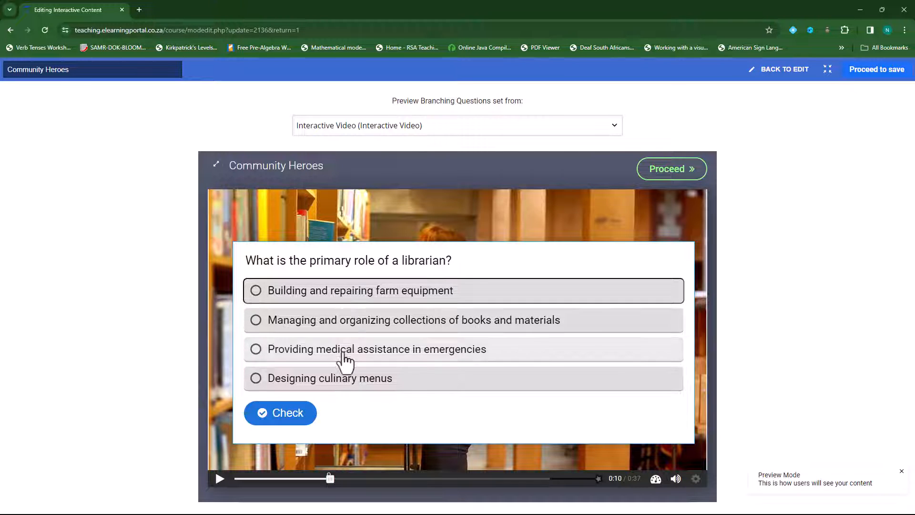
left_click(257, 321)
left_click(293, 424)
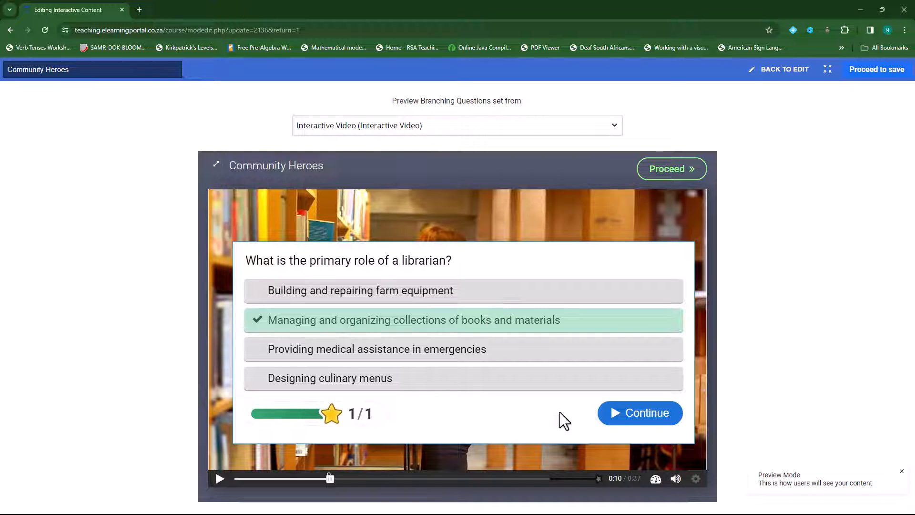
left_click(643, 415)
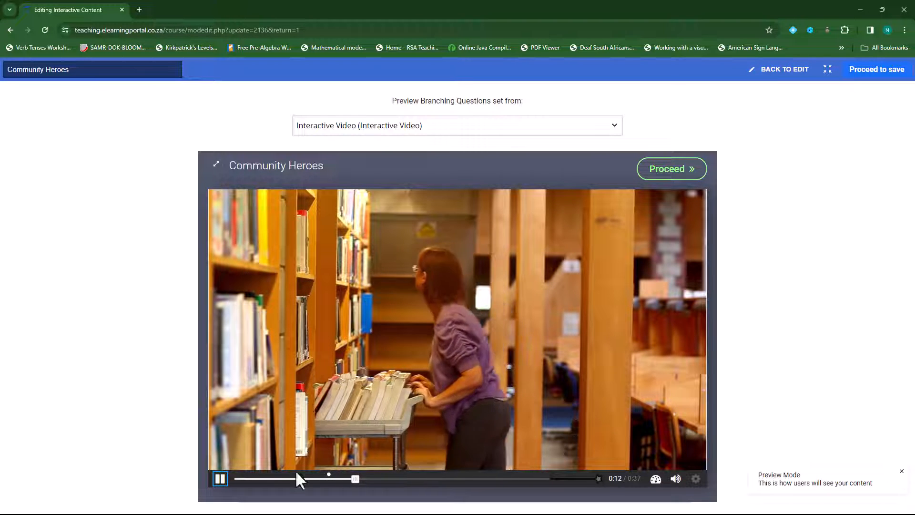
left_click(222, 484)
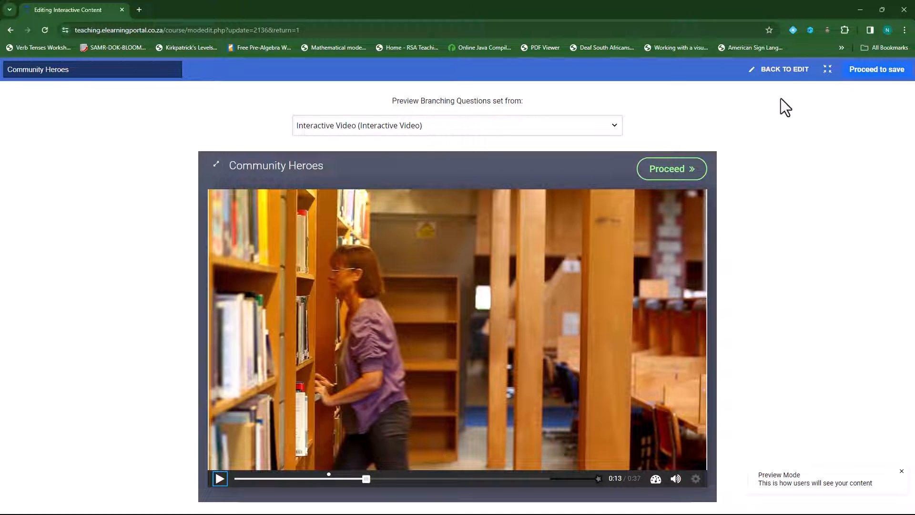
left_click(790, 74)
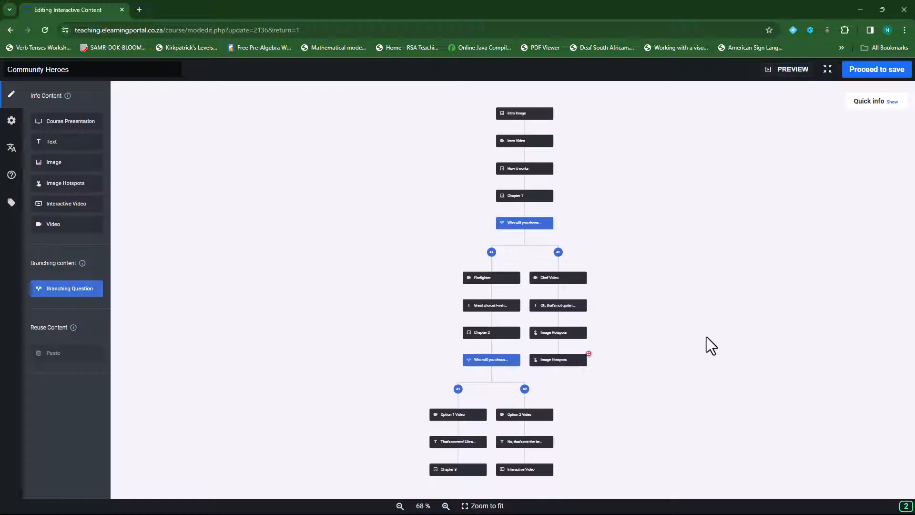
Step: Open the Interactive Video at the end of the Option 2 Video branch for content editing
left_click(548, 470)
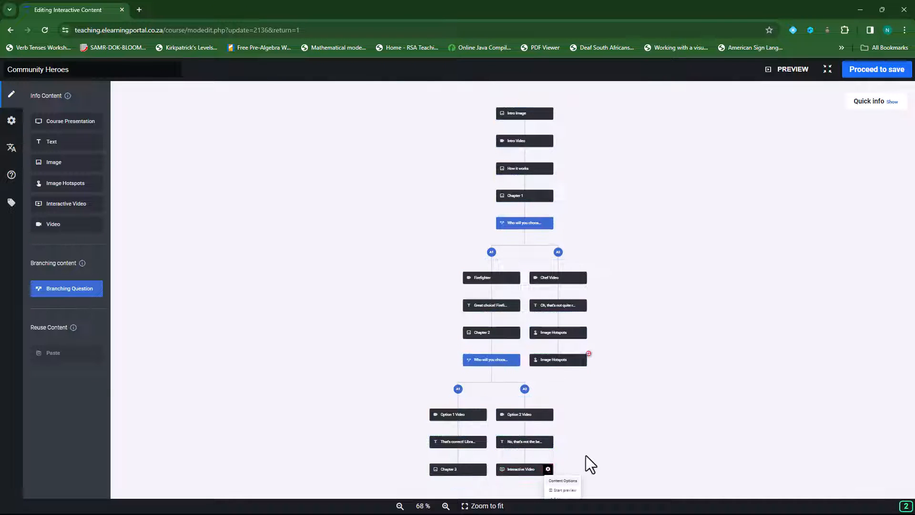
left_click(631, 425)
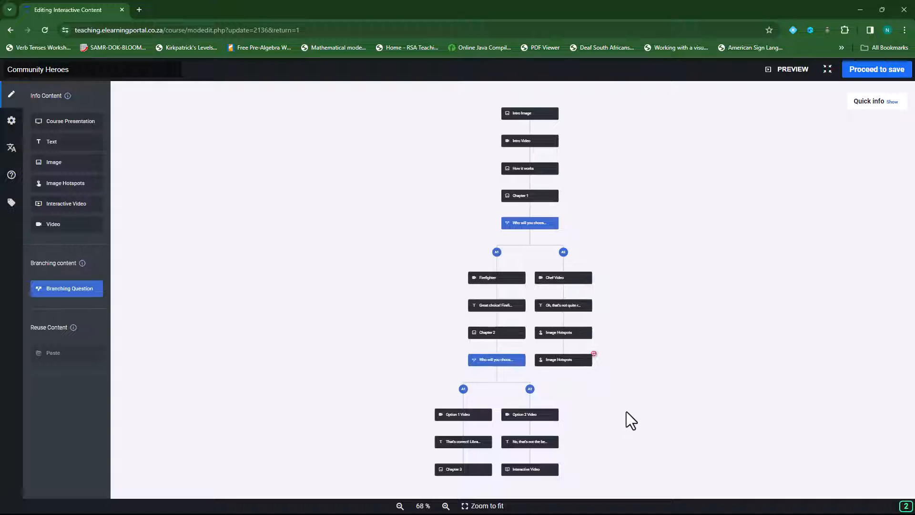
left_click(488, 512)
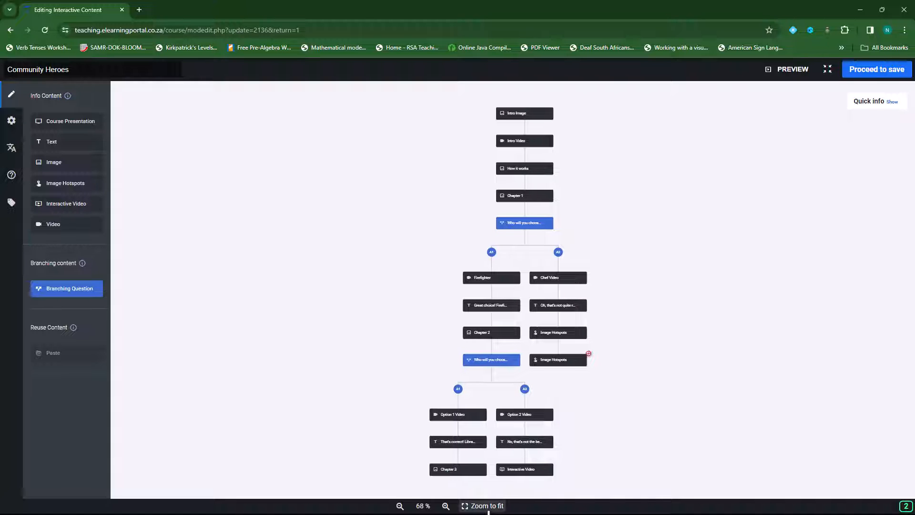
left_click(445, 506)
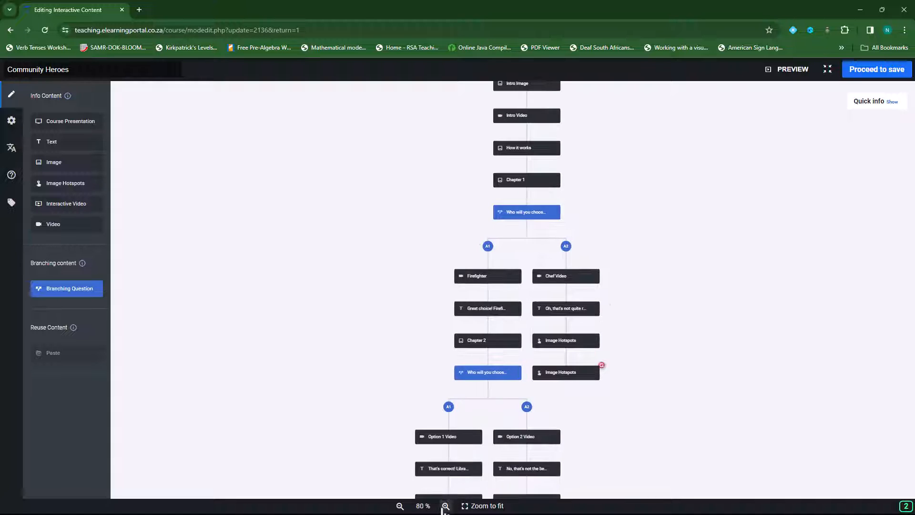
left_click(446, 506)
scroll(649, 367, "down", 3)
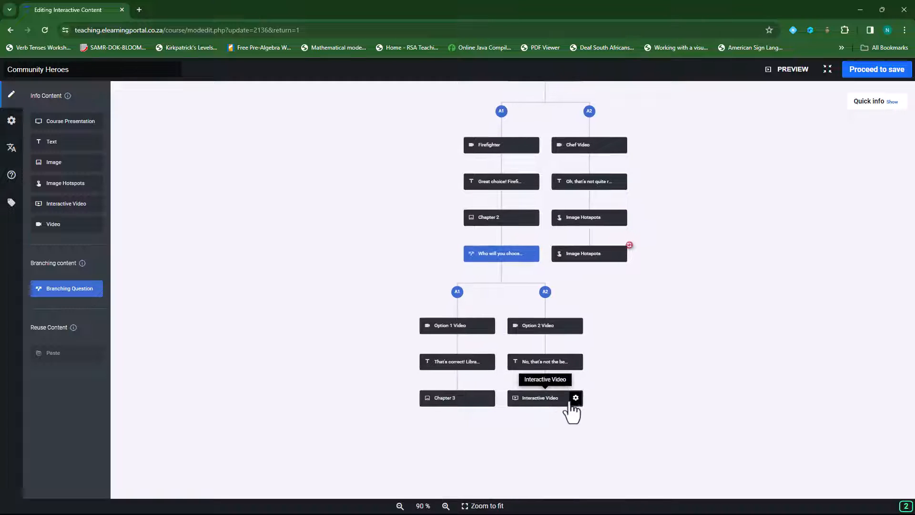
left_click(576, 397)
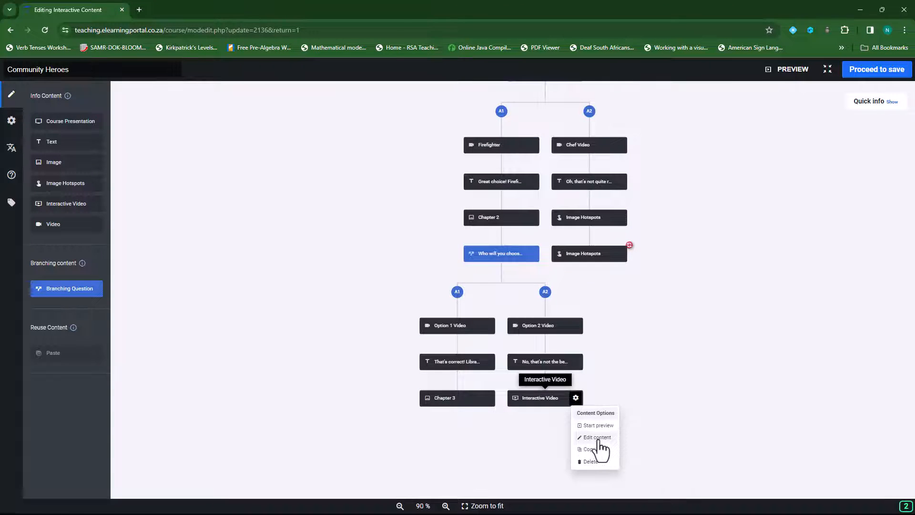
left_click(597, 438)
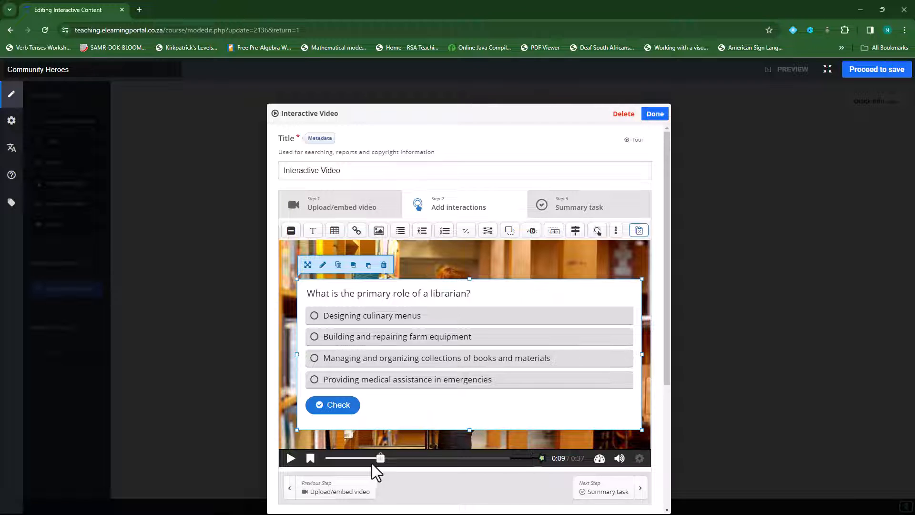
Step: Add a multiple choice interaction at about 0:15 in the video and title it "Question 2"
left_click_drag(381, 459, 411, 461)
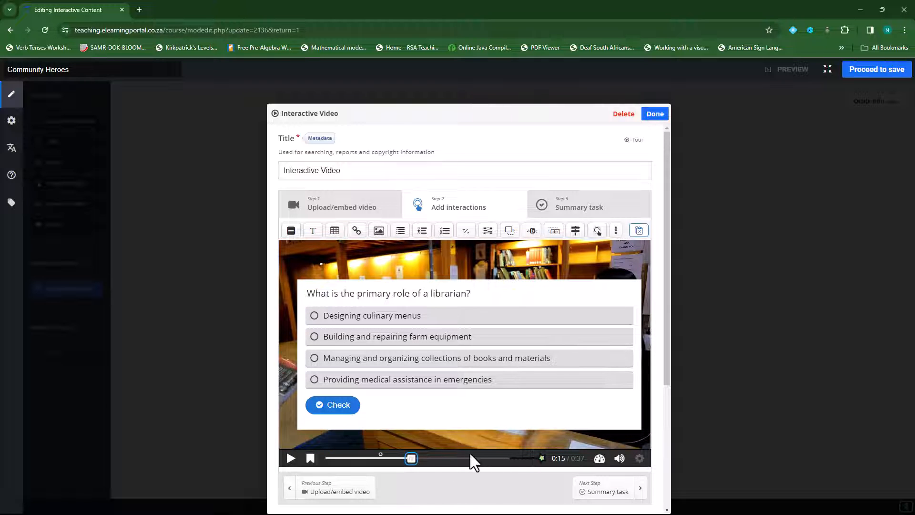
left_click(445, 234)
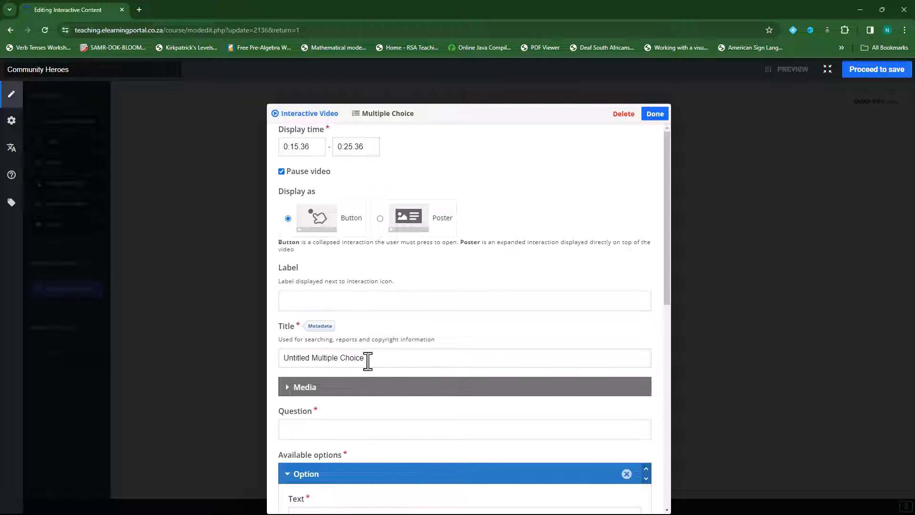
left_click_drag(366, 359, 282, 358)
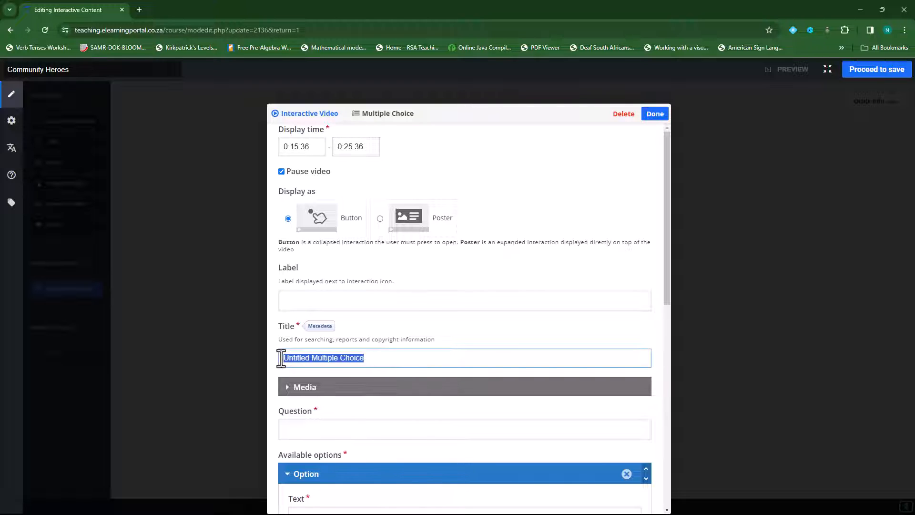
type("Question 2")
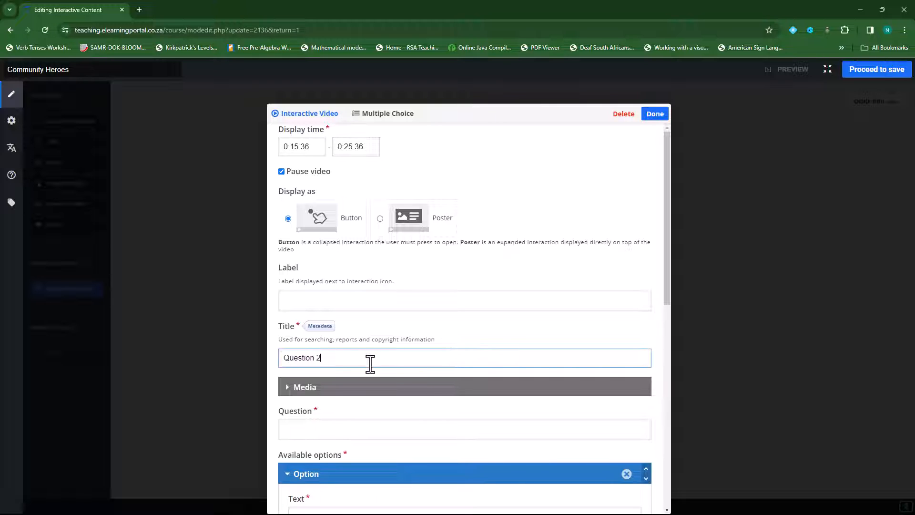
Step: Enter "Where do librarians typically work?" as the question text
scroll(377, 363, "down", 2)
key("alt+Tab")
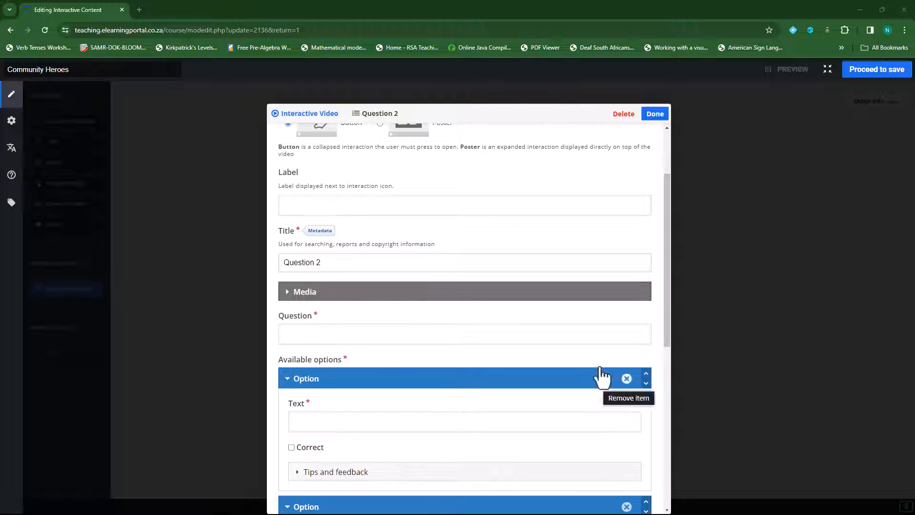
left_click(439, 330)
type("Where do librarians typically work?")
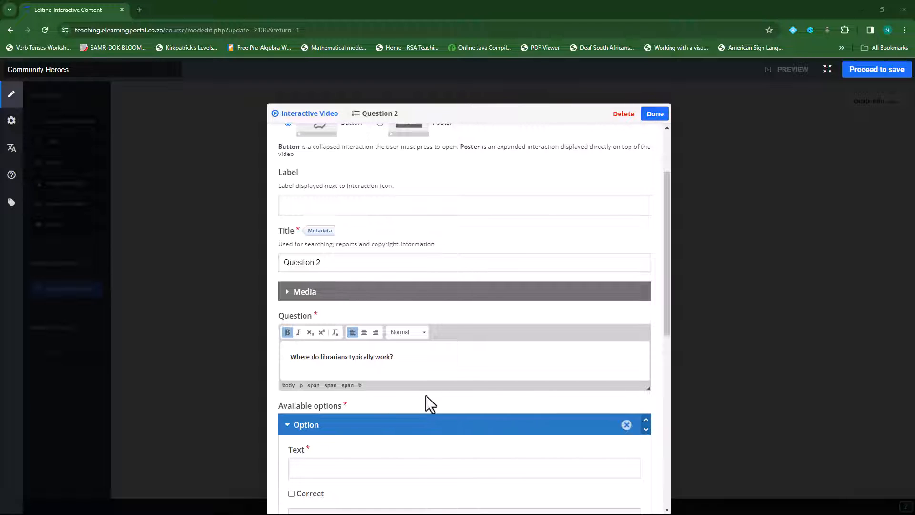
Step: Fill in the first two answer options with "Restaurants" and "Farms"
scroll(425, 396, "down", 3)
left_click(323, 324)
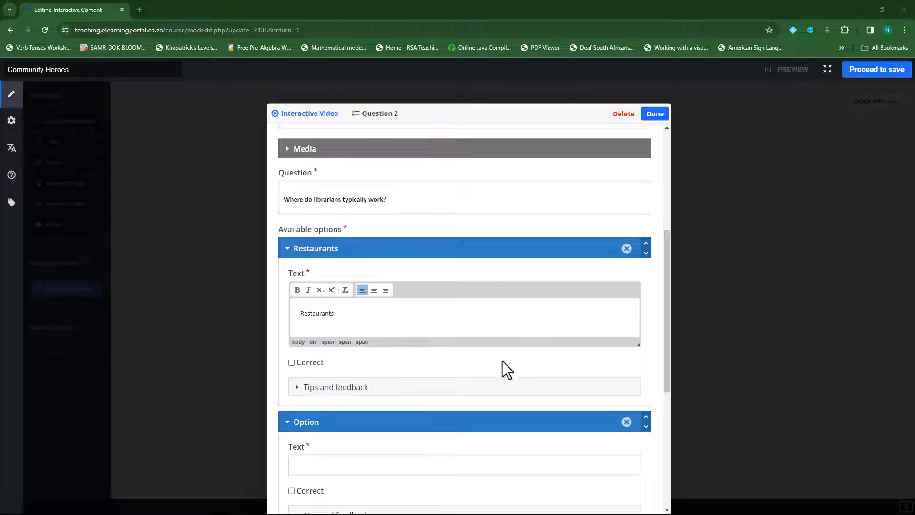
scroll(502, 361, "down", 3)
left_click(350, 320)
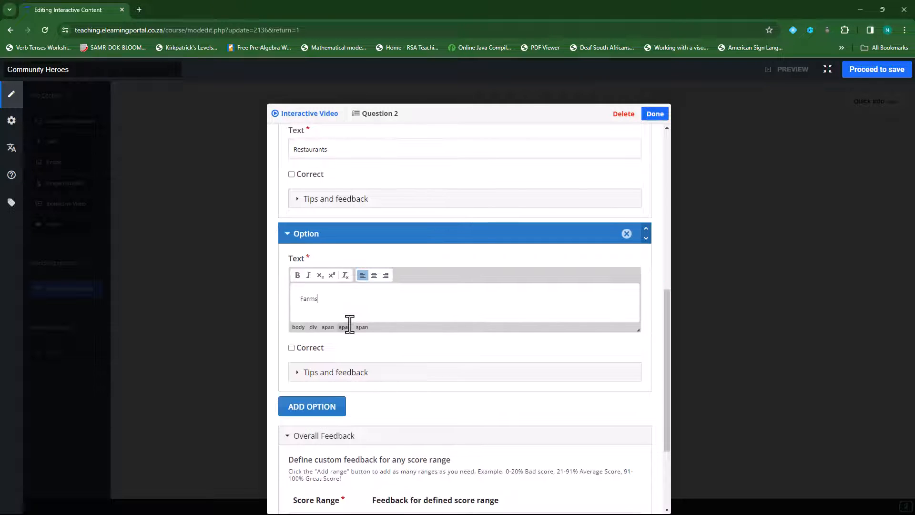
Step: Add a third answer option "Libraries" and mark it as correct
left_click(339, 413)
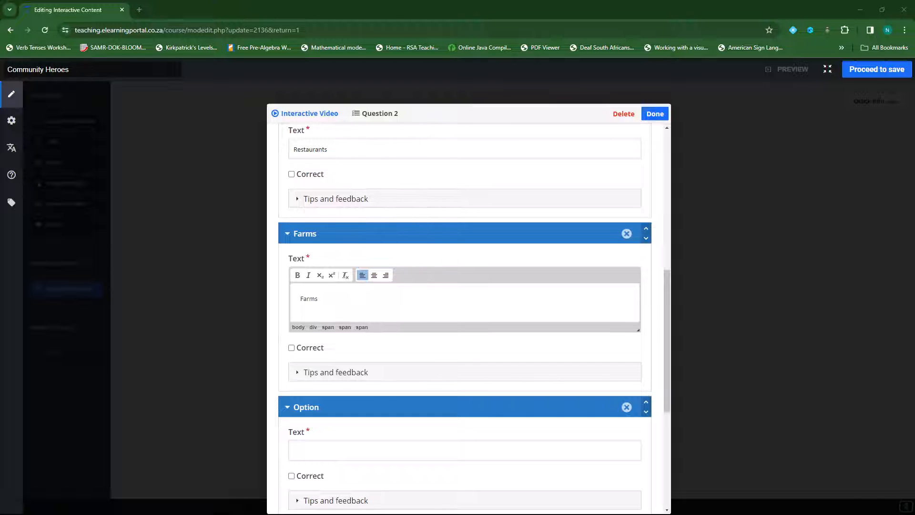
left_click(371, 451)
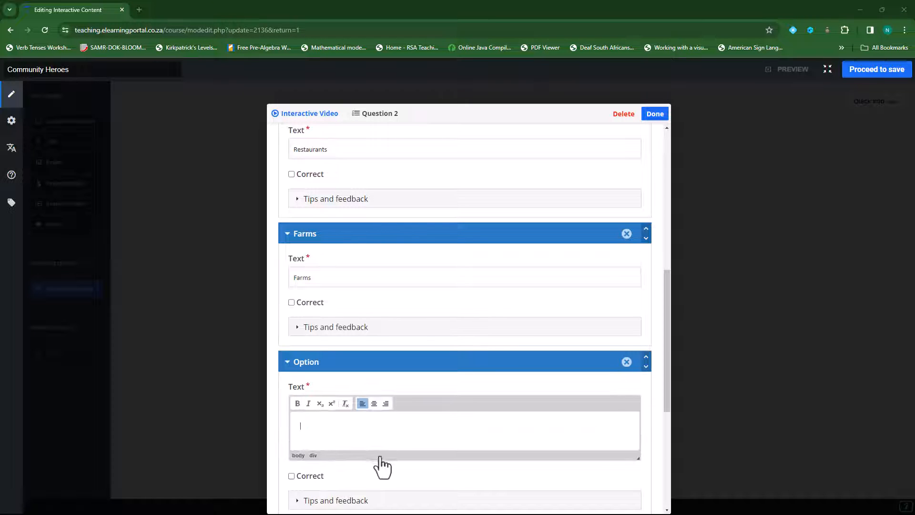
type("Libraries")
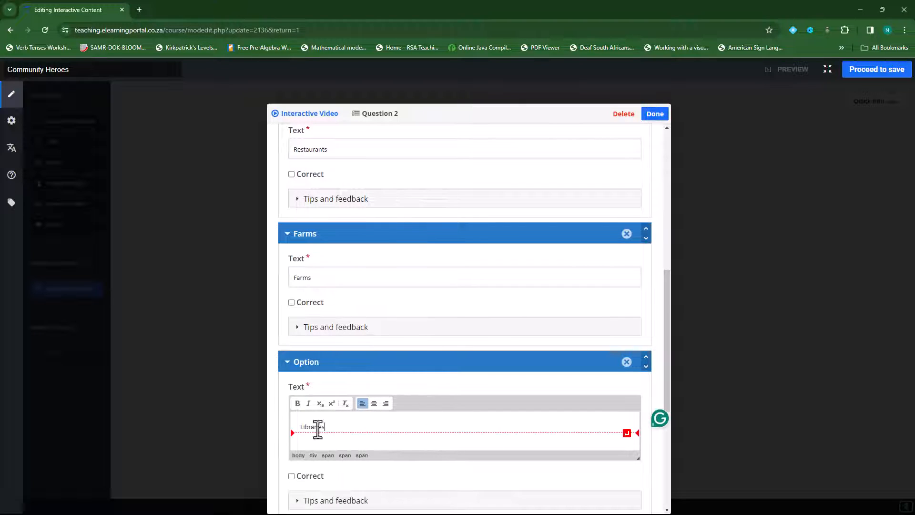
left_click(292, 476)
scroll(384, 446, "down", 4)
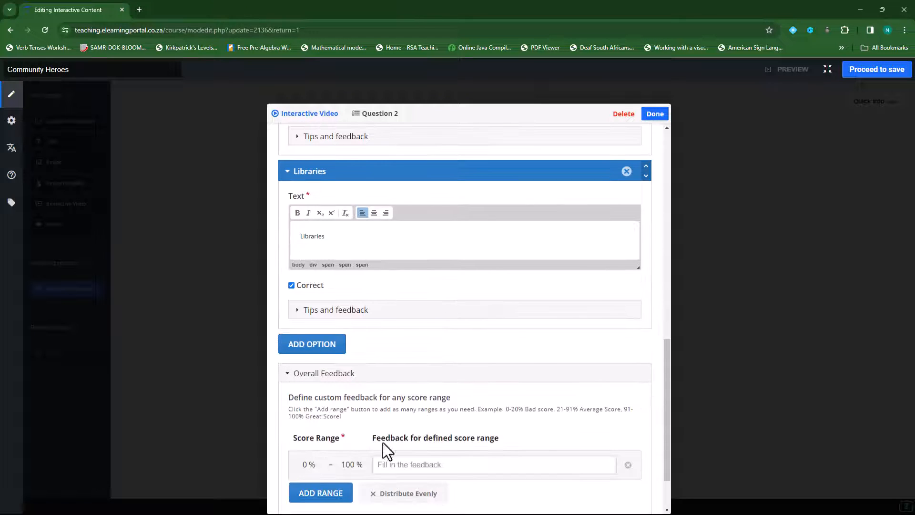
Step: Add a fourth answer option "Hospitals" and save the multiple choice question
left_click(330, 352)
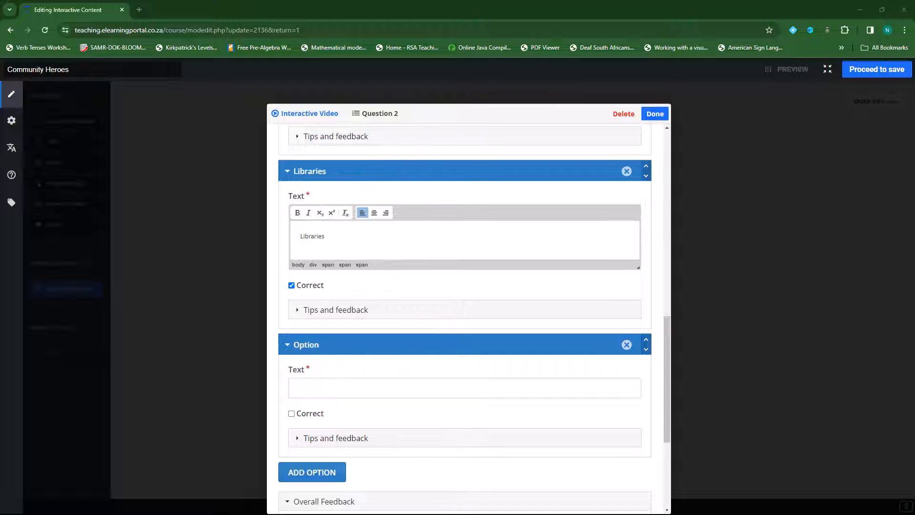
left_click(394, 389)
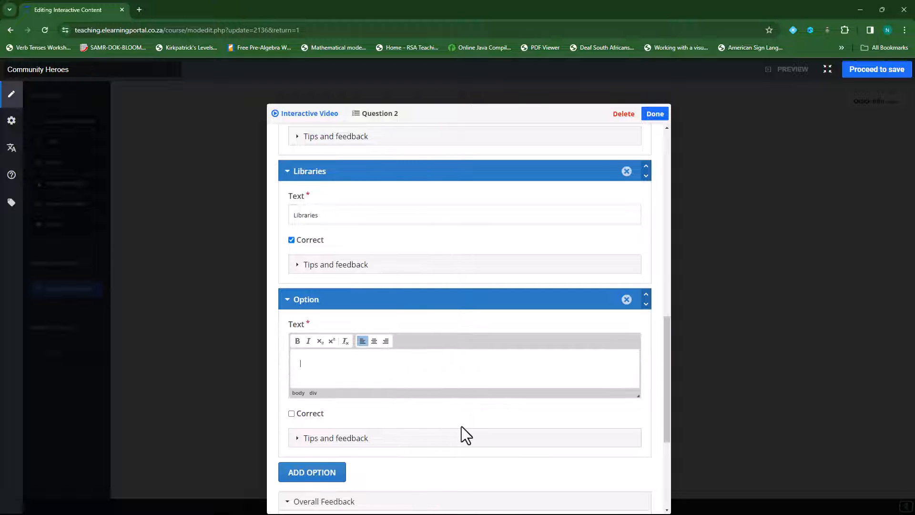
type("Hospitals")
scroll(431, 414, "down", 4)
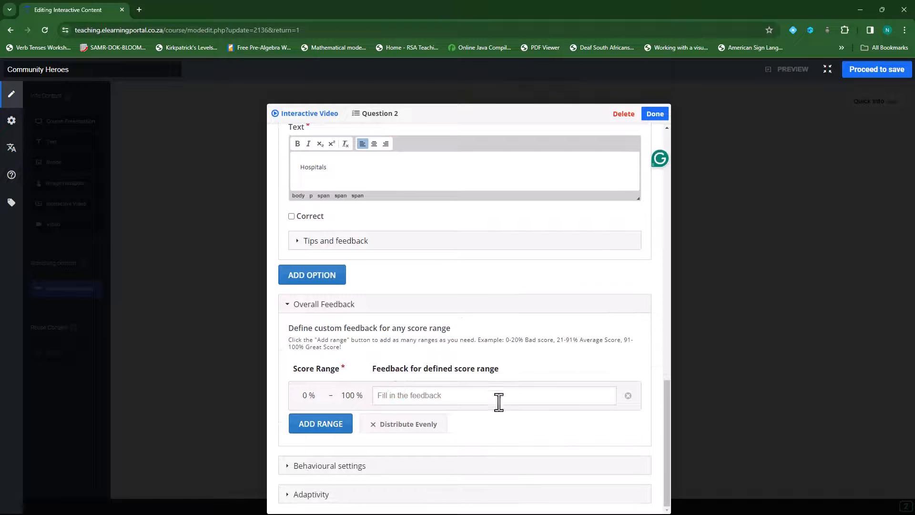
scroll(432, 414, "up", 4)
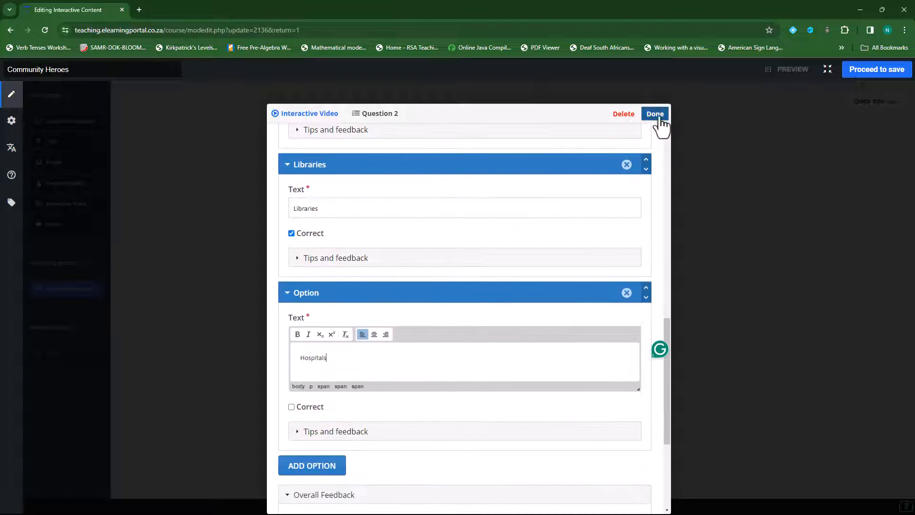
left_click(656, 114)
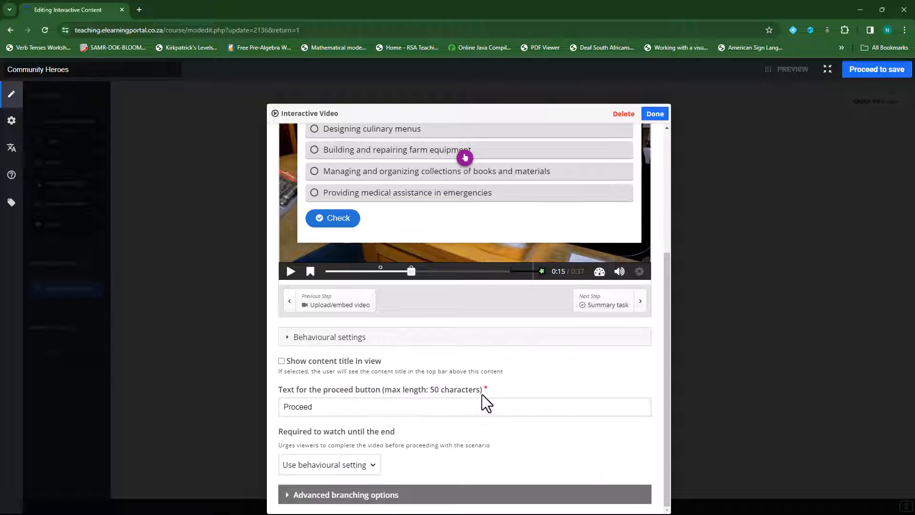
Step: Set the end of the display time of the question about the primary role of a librarian to 0:09.85 and save it
scroll(482, 395, "up", 1)
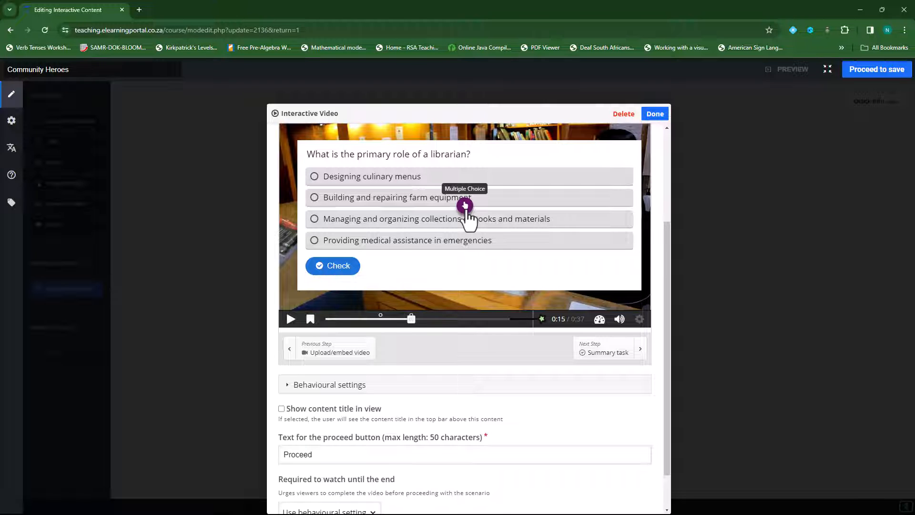
left_click(381, 319)
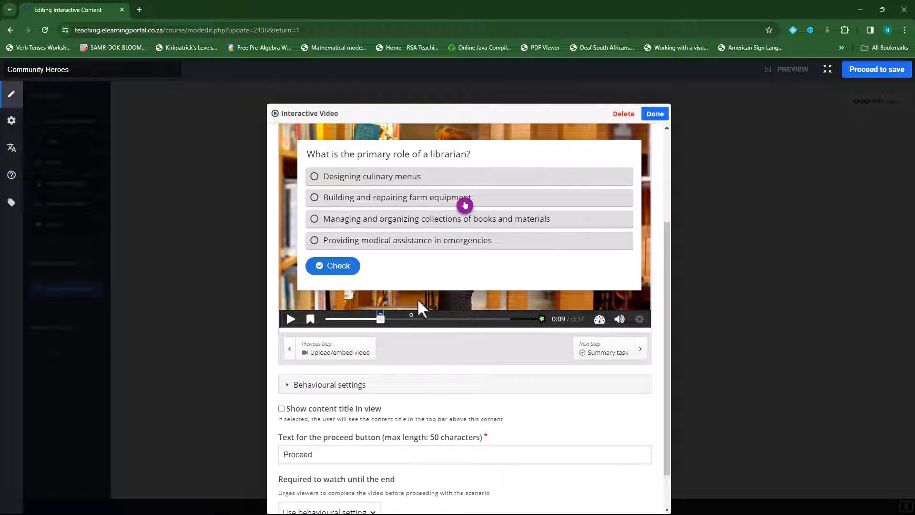
left_click(539, 153)
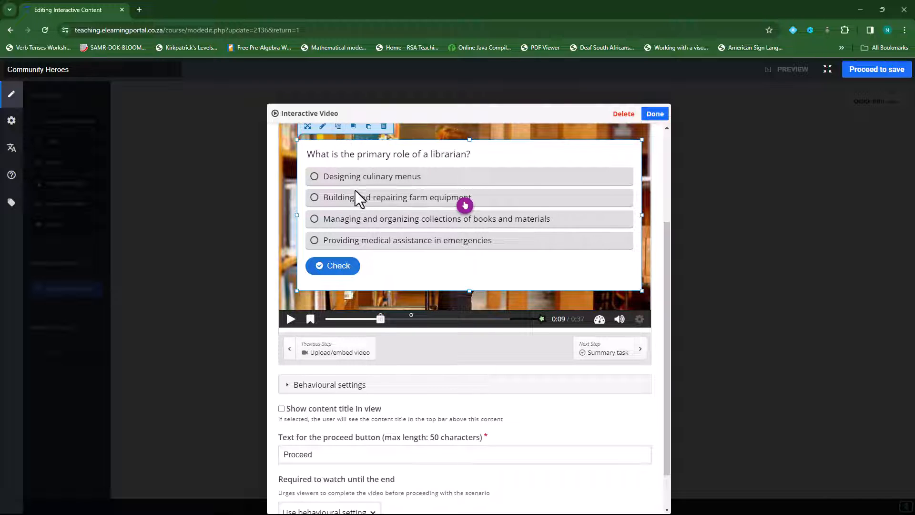
scroll(356, 190, "up", 2)
left_click(324, 223)
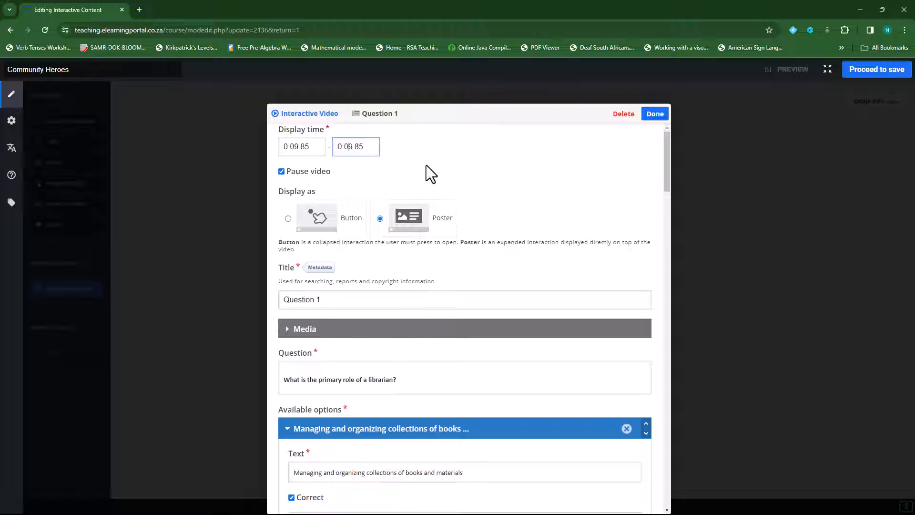
left_click(399, 164)
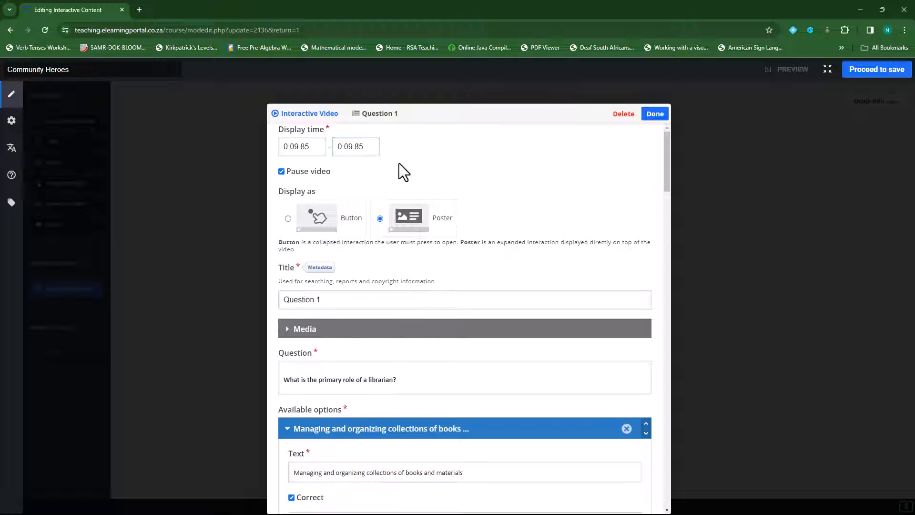
left_click(655, 114)
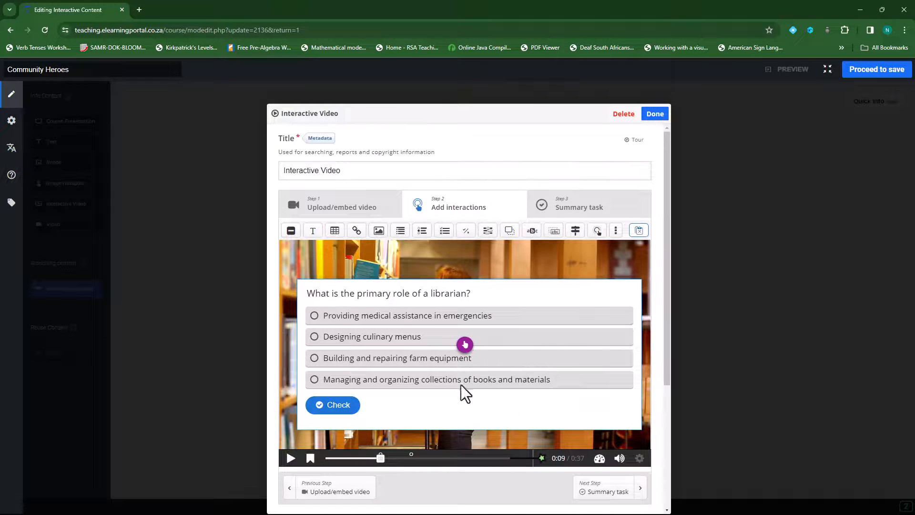
Step: Check on the video timeline, between about 0:10 and 0:15, when each of the two questions appears
left_click_drag(381, 460, 410, 461)
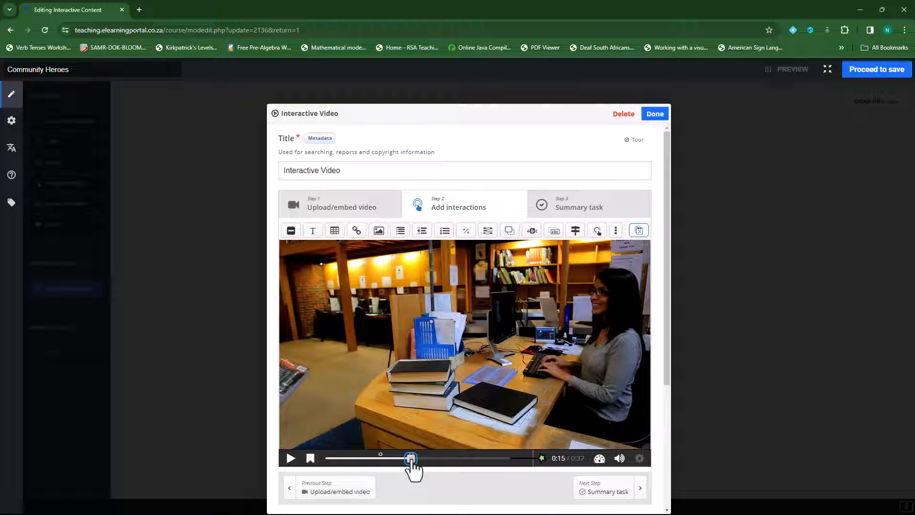
left_click_drag(411, 458, 404, 459)
left_click(291, 459)
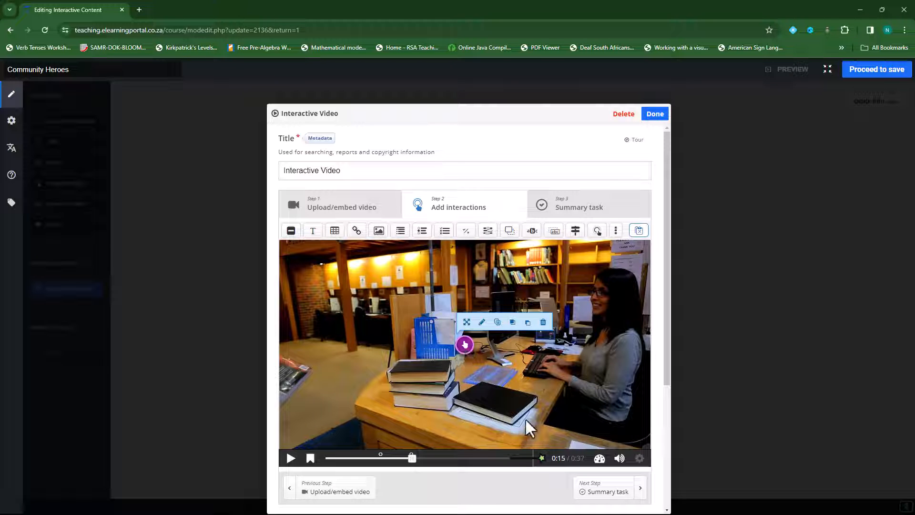
left_click_drag(412, 458, 381, 458)
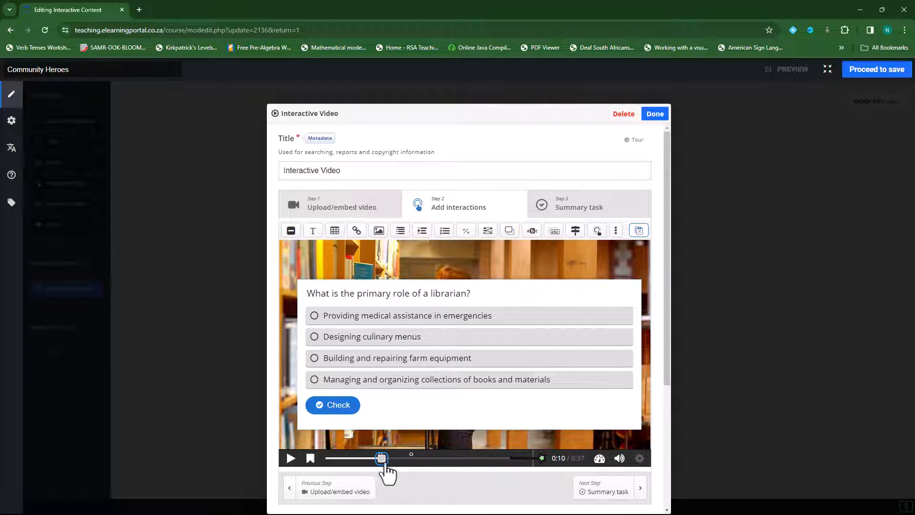
left_click_drag(384, 459, 411, 459)
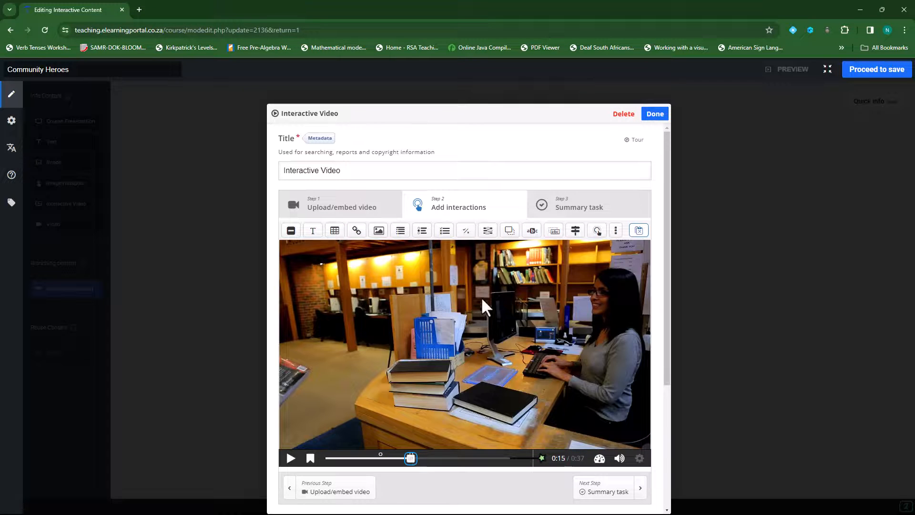
left_click(290, 461)
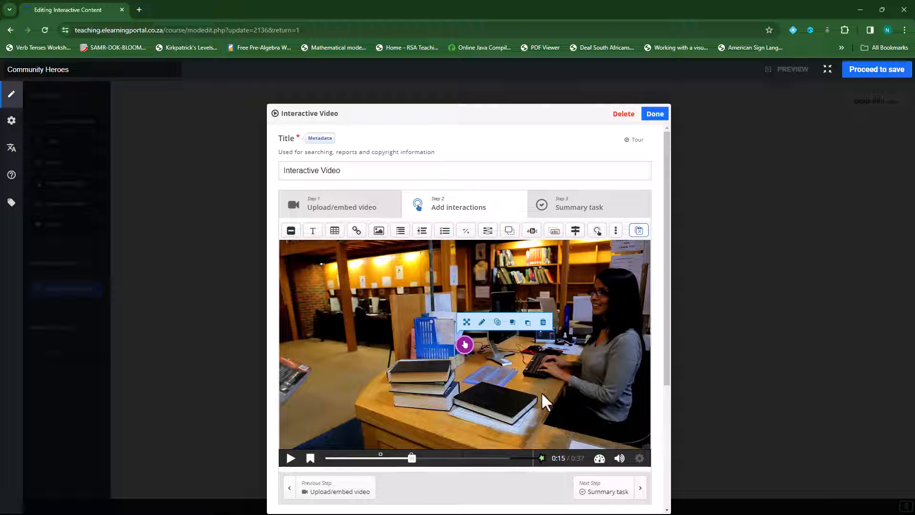
Step: Close the interactive video editor and preview the scenario from the book quest branching question, following the farmer answer through to the interactive video
left_click(656, 115)
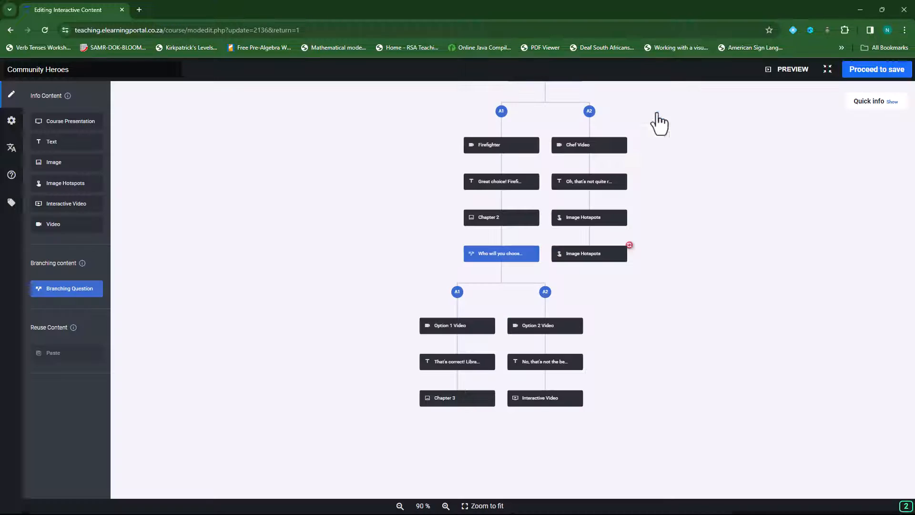
left_click(791, 70)
left_click(513, 131)
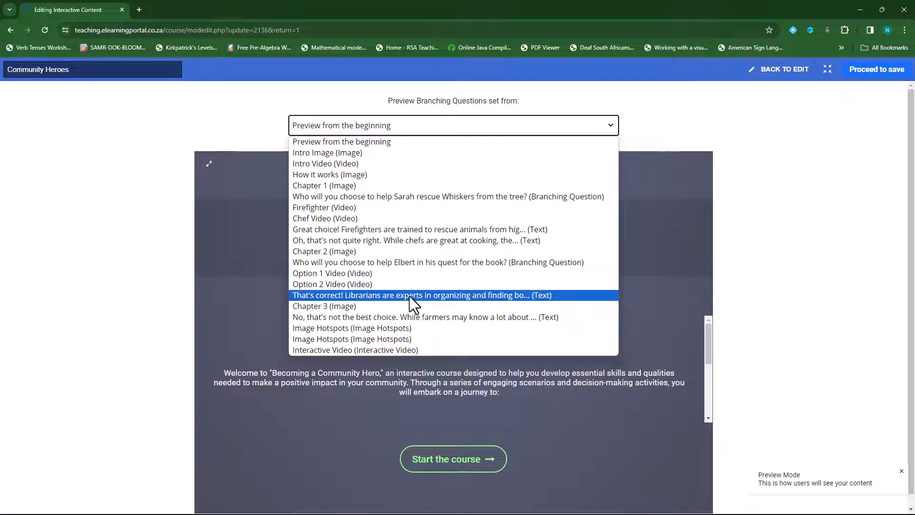
left_click(419, 263)
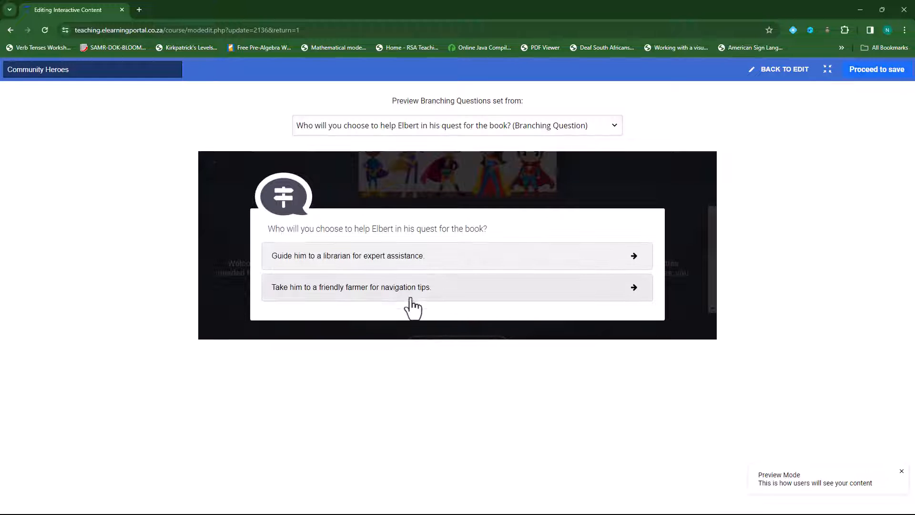
left_click(388, 289)
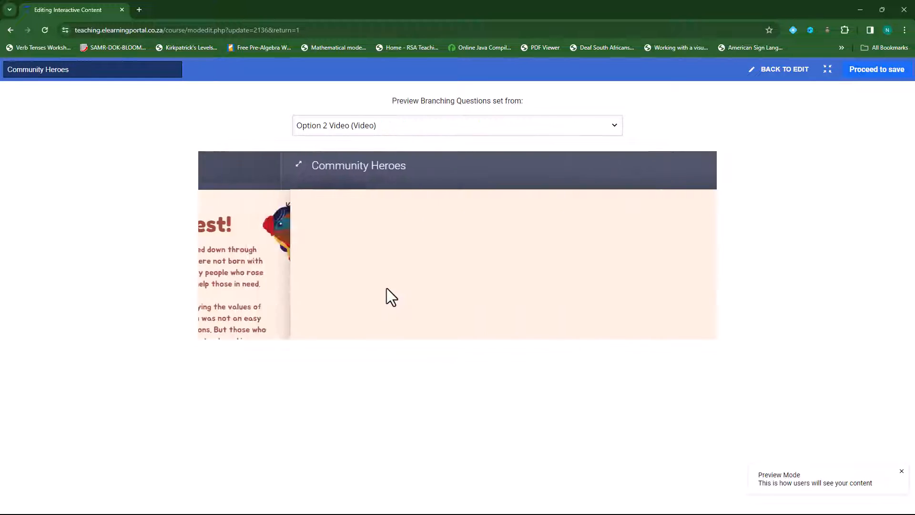
left_click(686, 175)
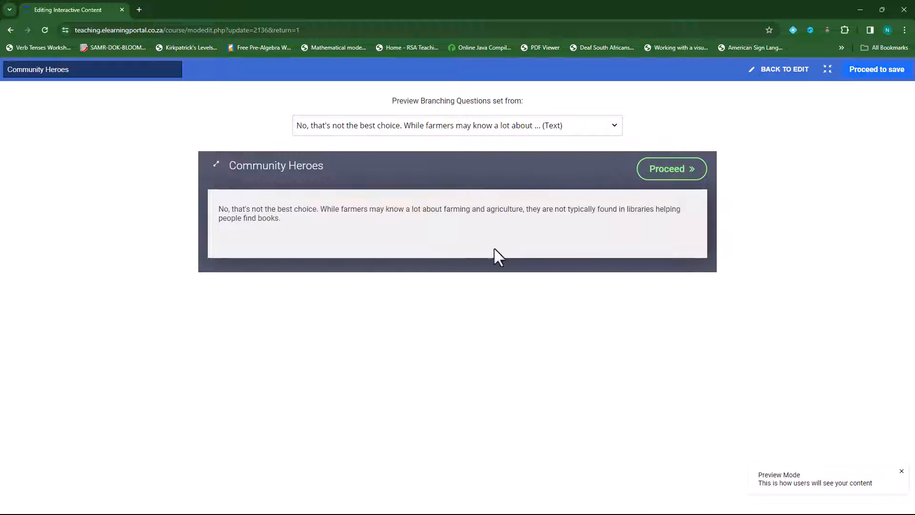
left_click(684, 172)
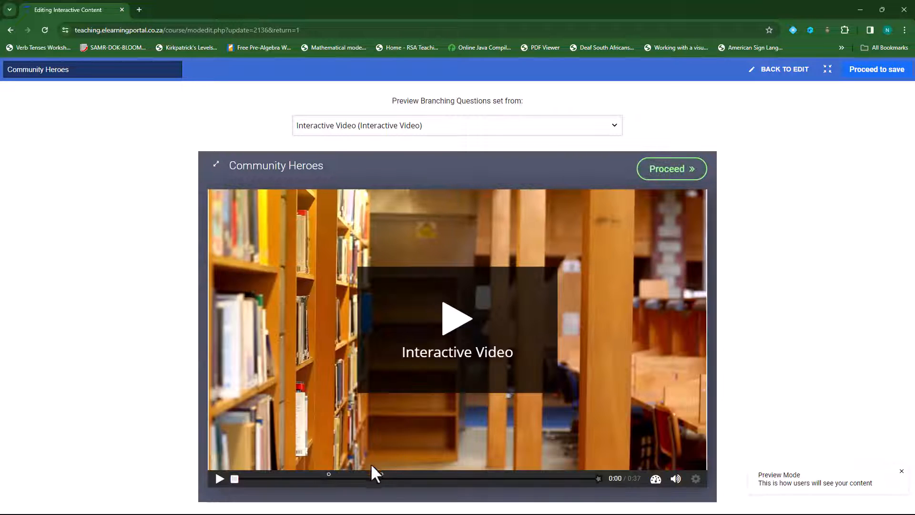
Step: Test the question at 0:15 of the interactive video by answering "Hospitals", checking the answer and showing the solution
left_click_drag(236, 479, 377, 486)
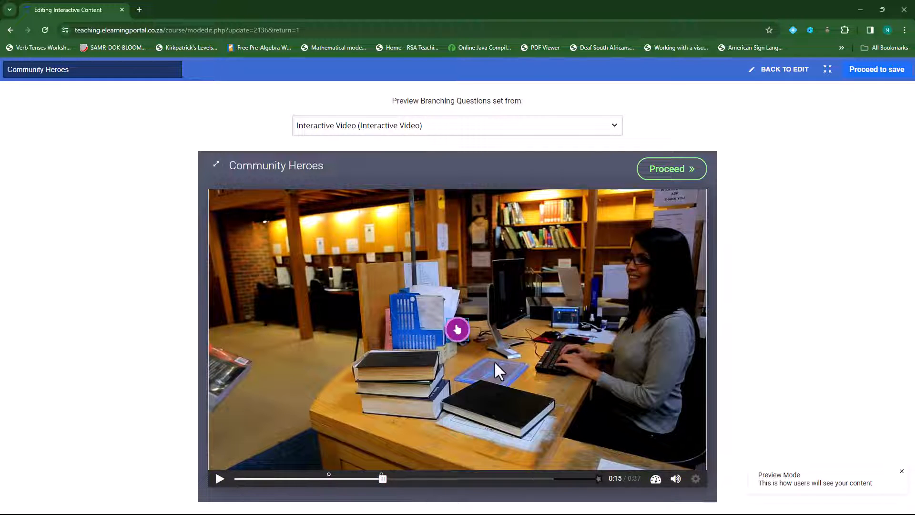
left_click(457, 329)
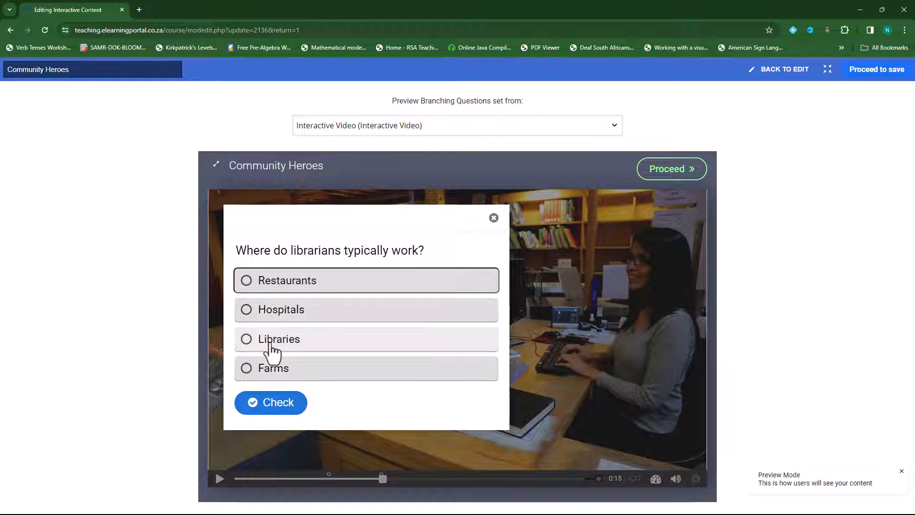
left_click(279, 317)
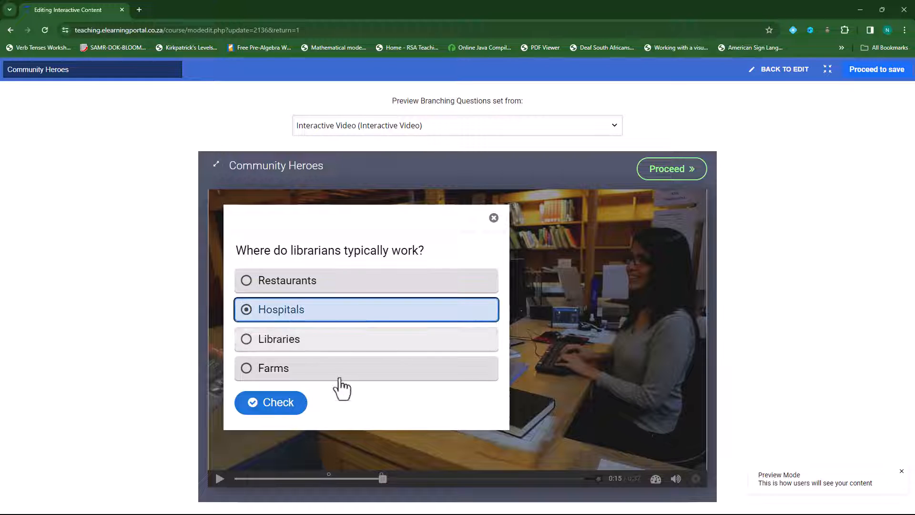
left_click(289, 413)
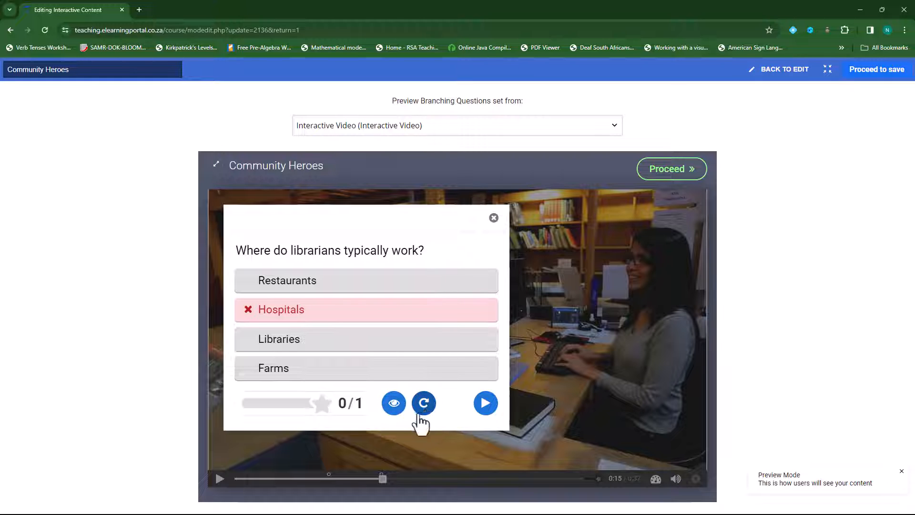
left_click(394, 406)
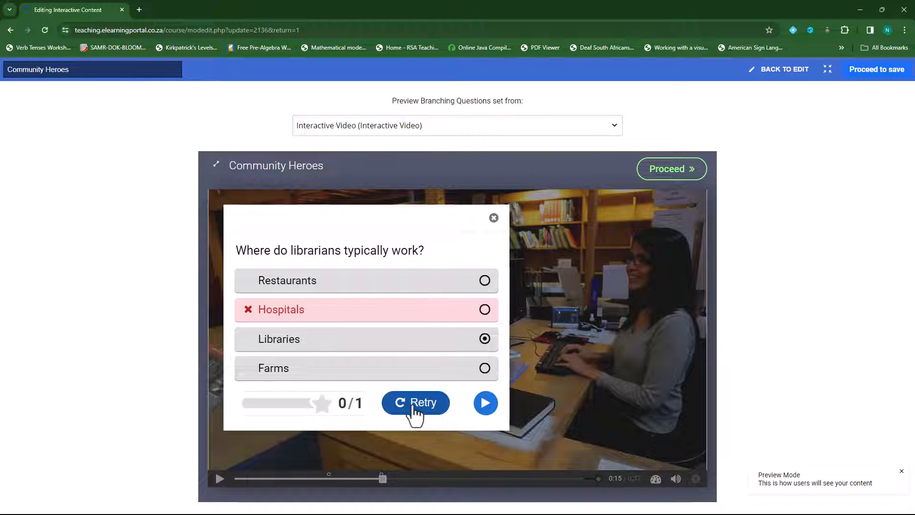
Step: Retry the question without choosing an answer, and play the video on to about 0:18 to check how long the question button stays
left_click(413, 405)
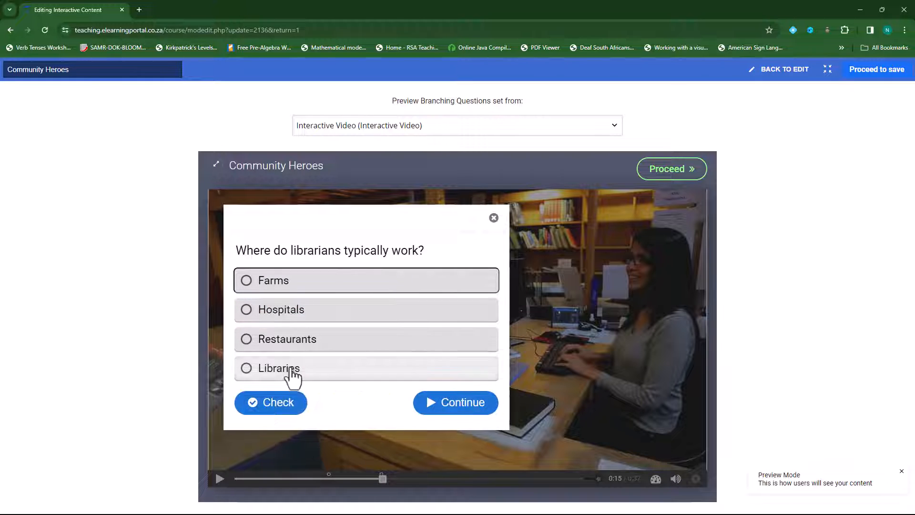
left_click(275, 407)
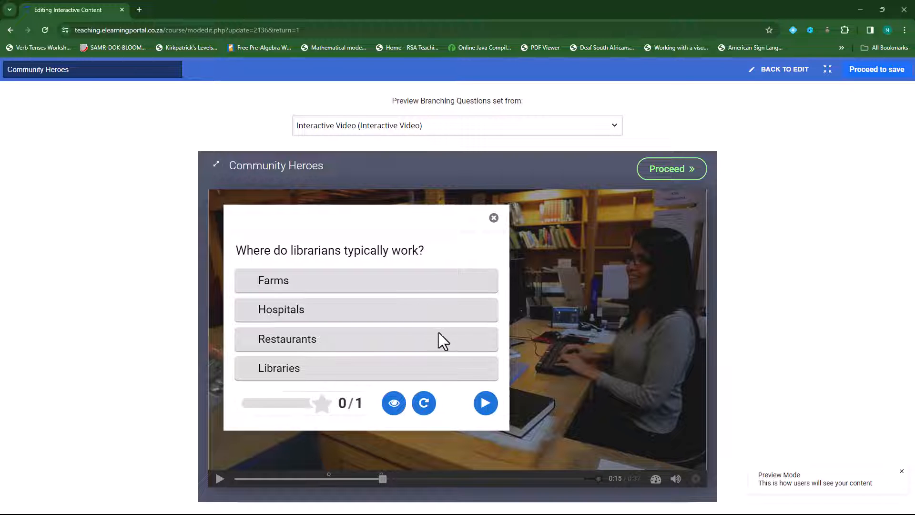
left_click(484, 406)
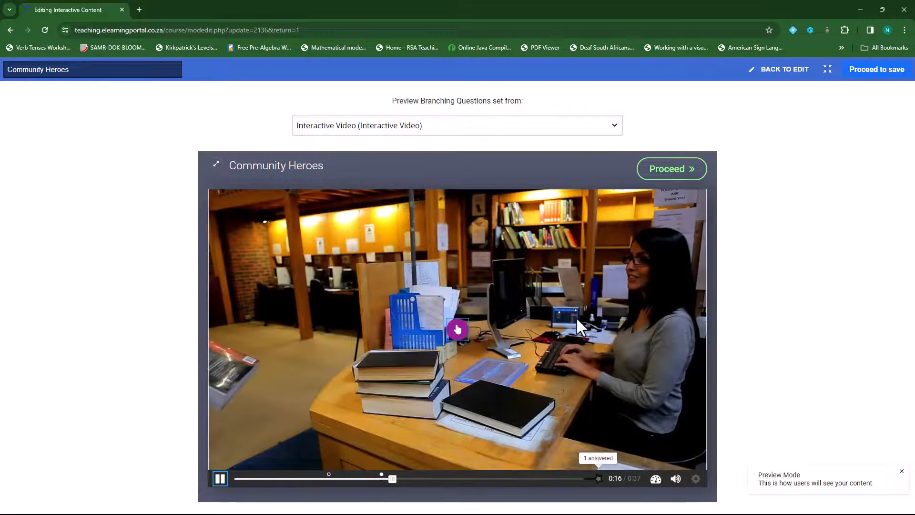
left_click(221, 479)
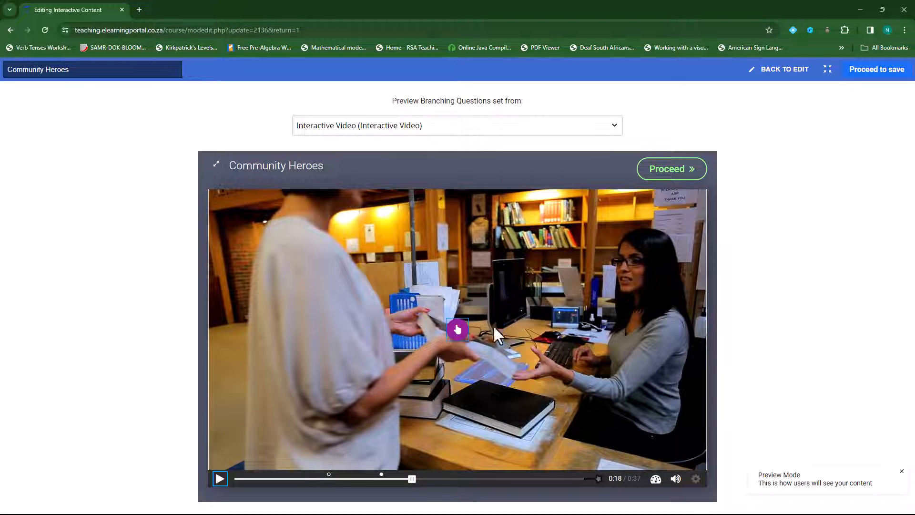
Step: Leave the preview and set the end of the display time of Question 2 in the interactive video to 0:15.36
left_click(787, 71)
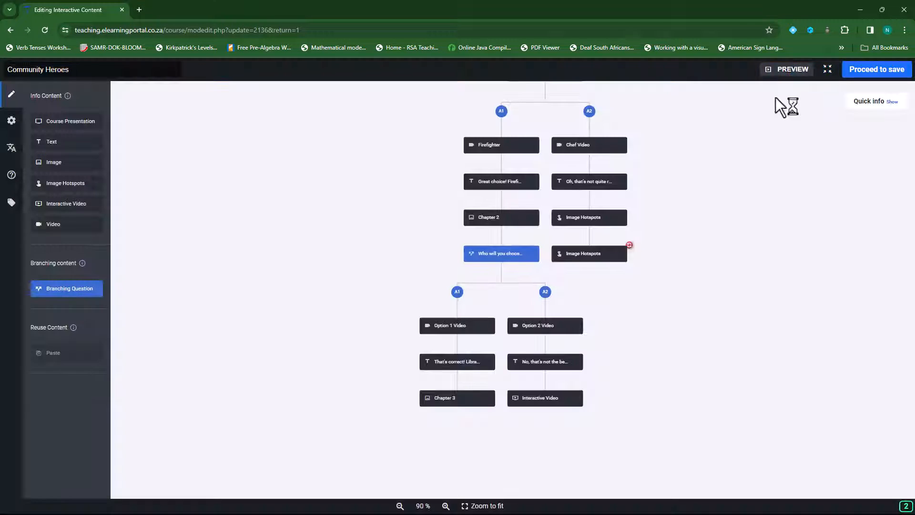
left_click(576, 398)
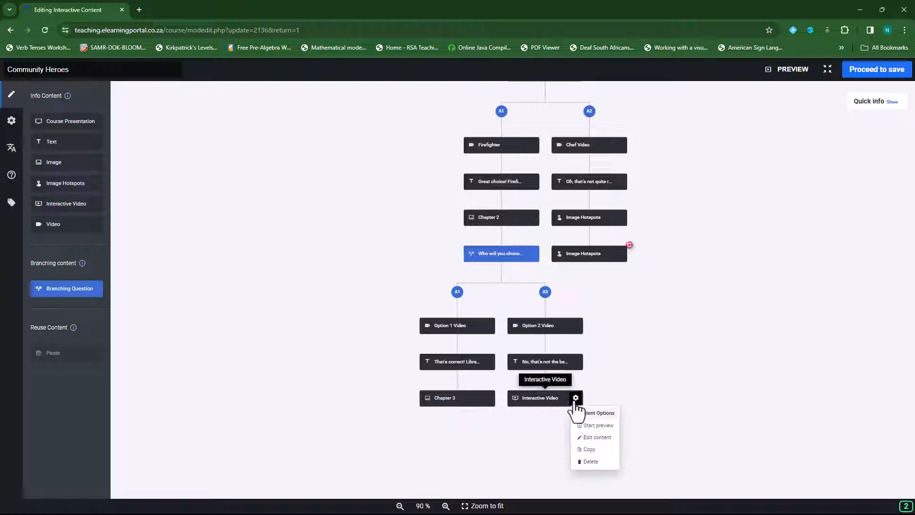
left_click(597, 438)
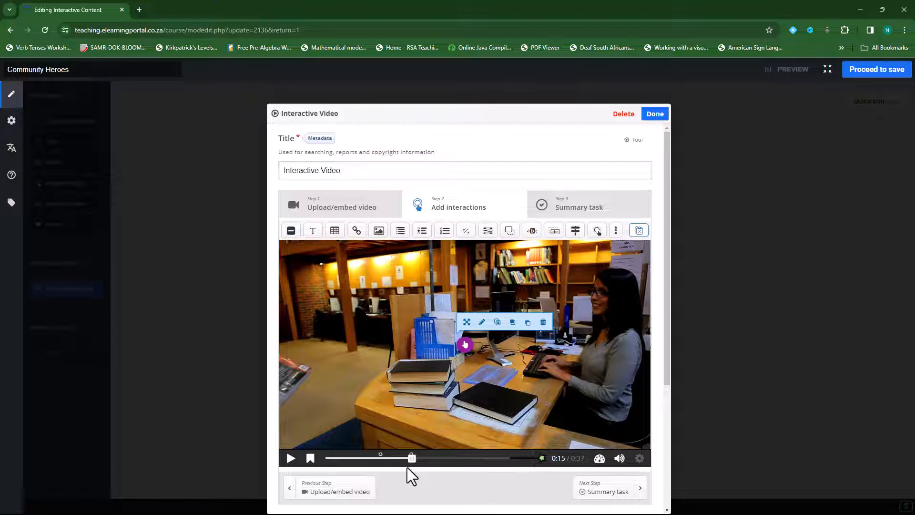
mouse_move(411, 460)
left_mouse_down()
mouse_move(466, 461)
mouse_move(411, 461)
left_mouse_up()
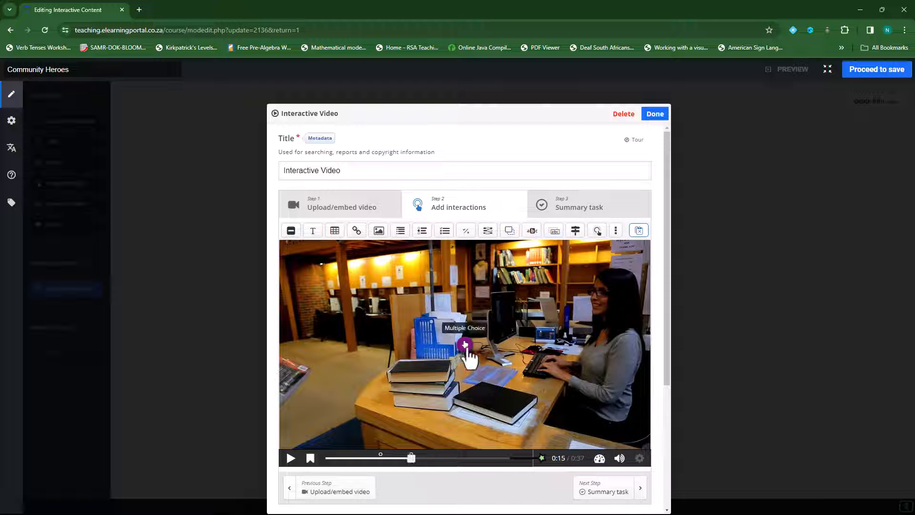
left_click(465, 344)
left_click(482, 322)
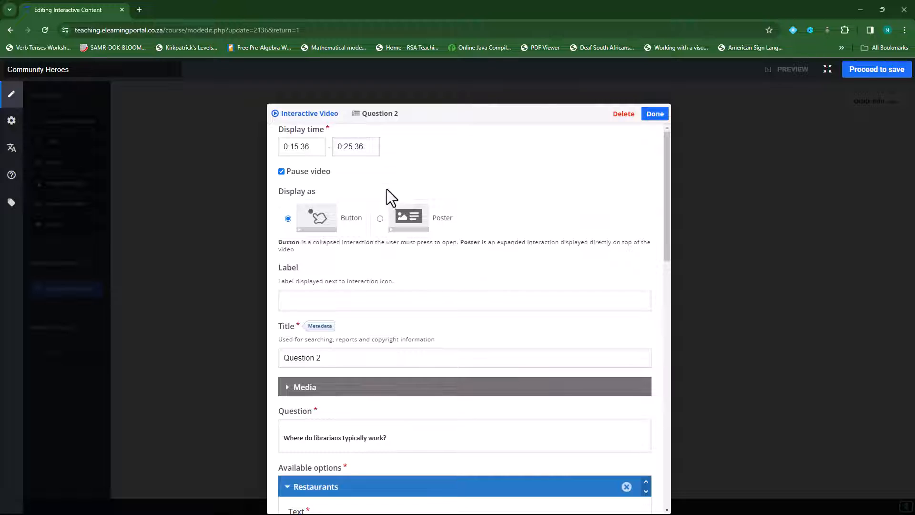
left_click(351, 150)
key("BackSpace")
type("1")
left_click(498, 179)
scroll(465, 367, "down", 2)
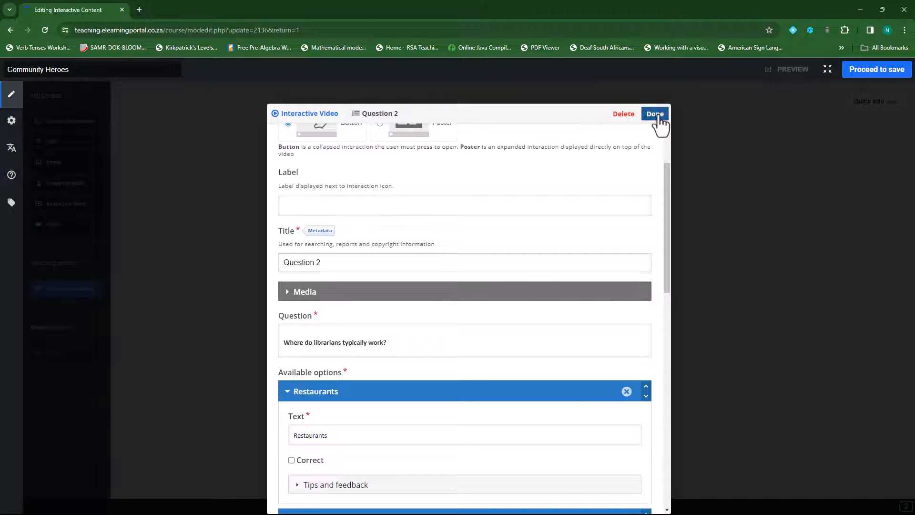
left_click(656, 115)
Step: Add a multiple choice interaction at 0:32 of the interactive video and title it "Question 3"
left_click_drag(411, 363, 505, 364)
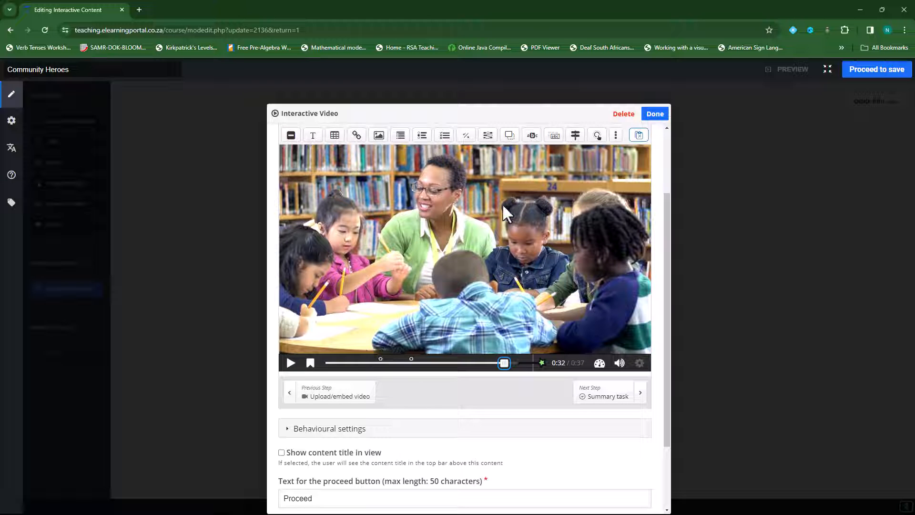
left_click(445, 138)
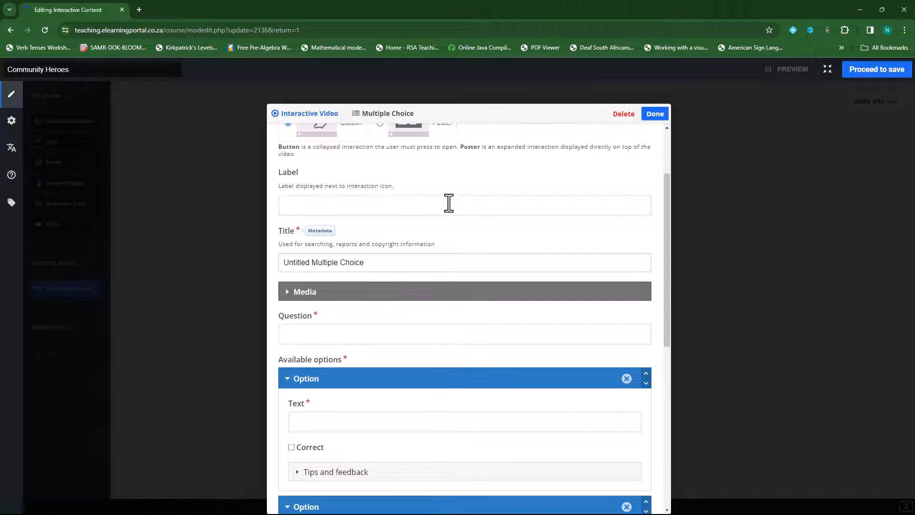
left_click_drag(373, 262, 284, 263)
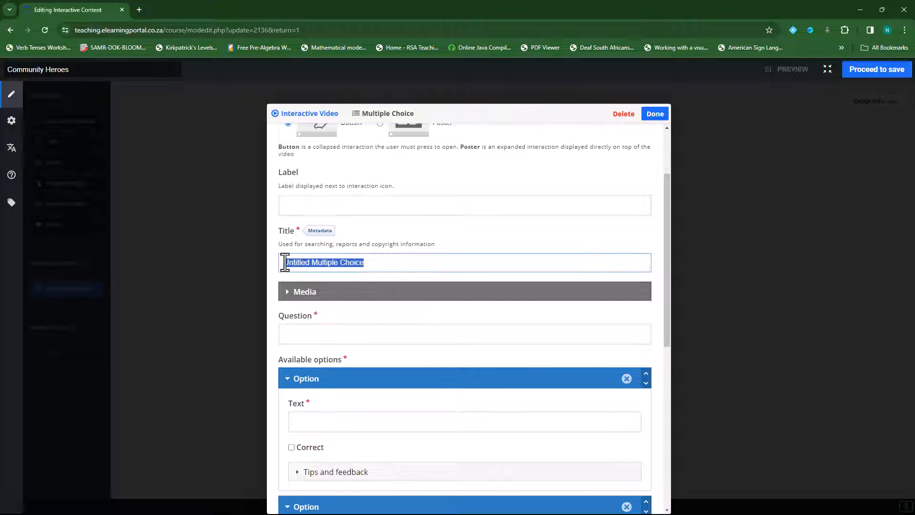
key("BackSpace")
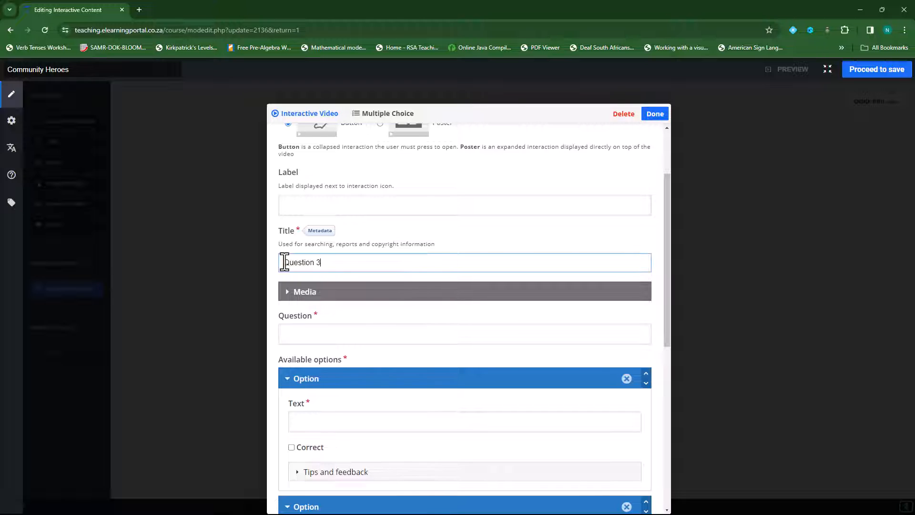
Step: Enter "Why are librarians important?" as the question text of Question 3
key("alt+Tab")
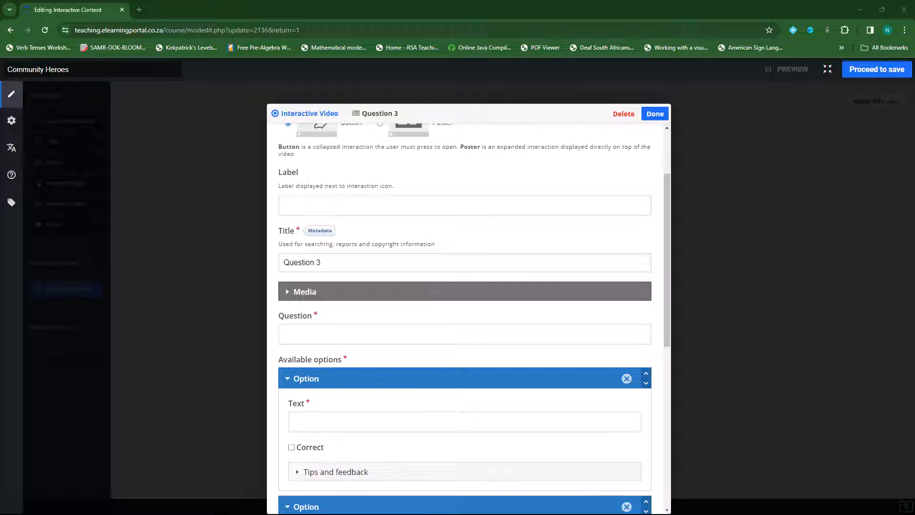
left_click(392, 337)
type("Why are librarians important?")
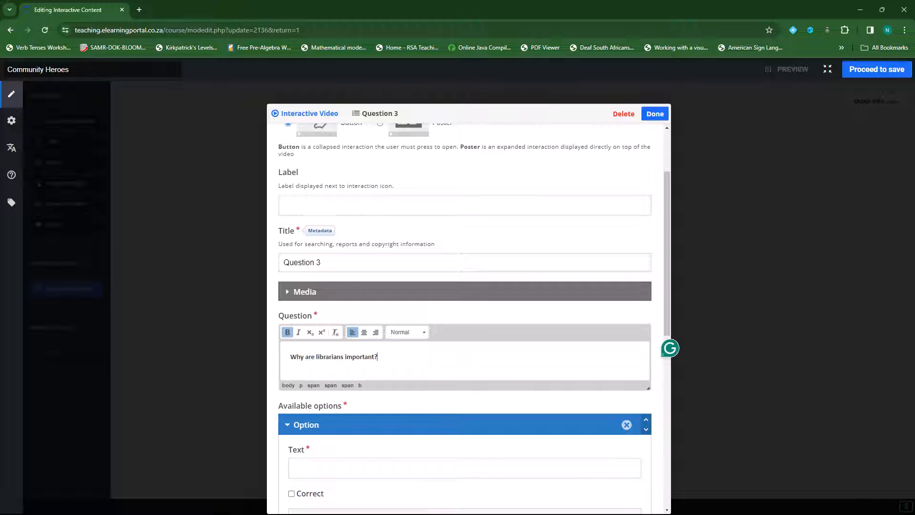
Step: Fill in the first answer option of Question 3 with "They cultivate crops and raise livestock"
key("alt+Tab")
scroll(487, 476, "down", 5)
left_click(347, 325)
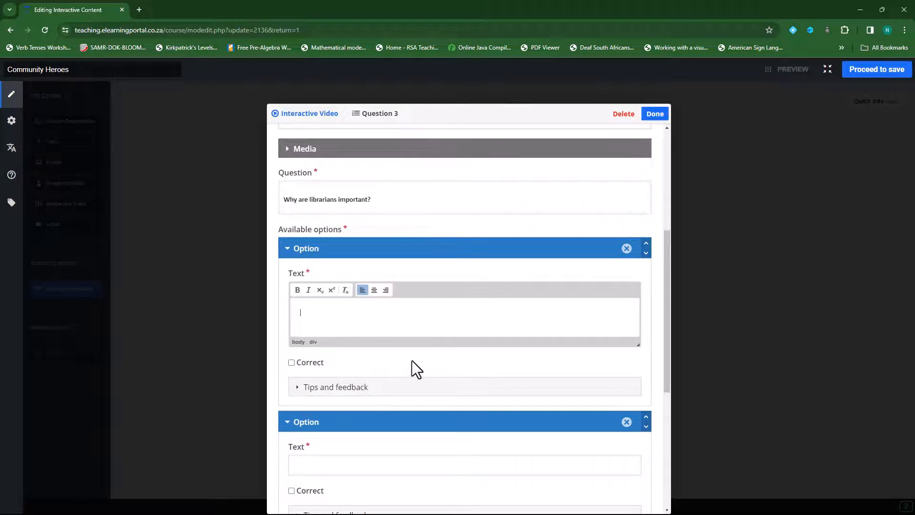
type("They cultivate crops and raise livestock")
Step: Fill in the second answer option of Question 3 with "They provide emergency medical care"
key("alt+Tab")
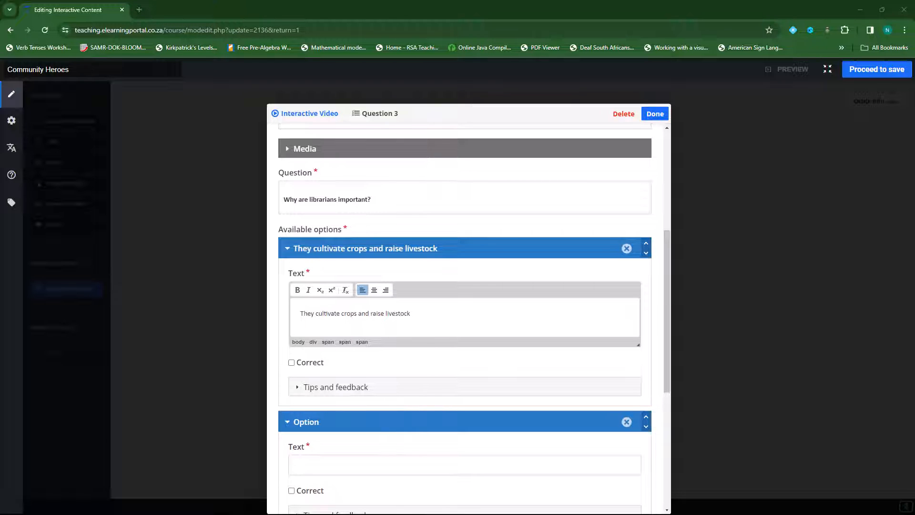
scroll(372, 420, "down", 3)
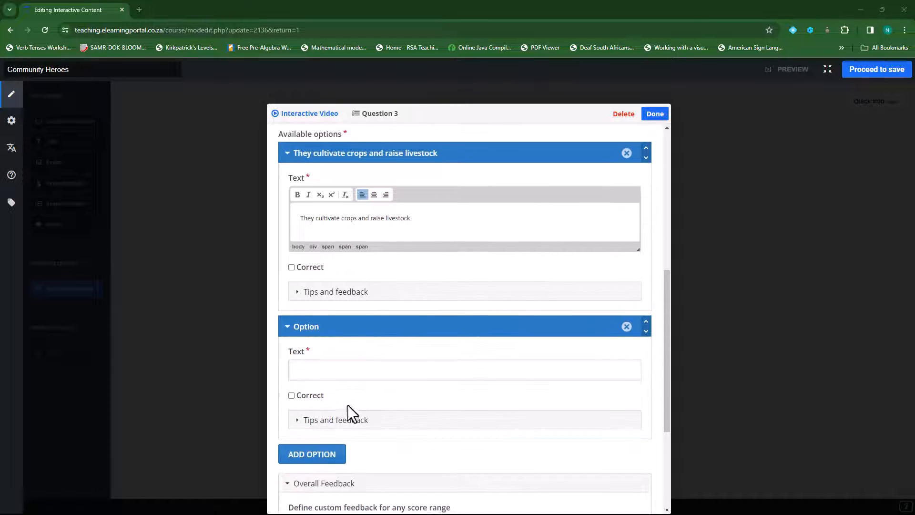
left_click(339, 370)
type("They provide emergency medical care")
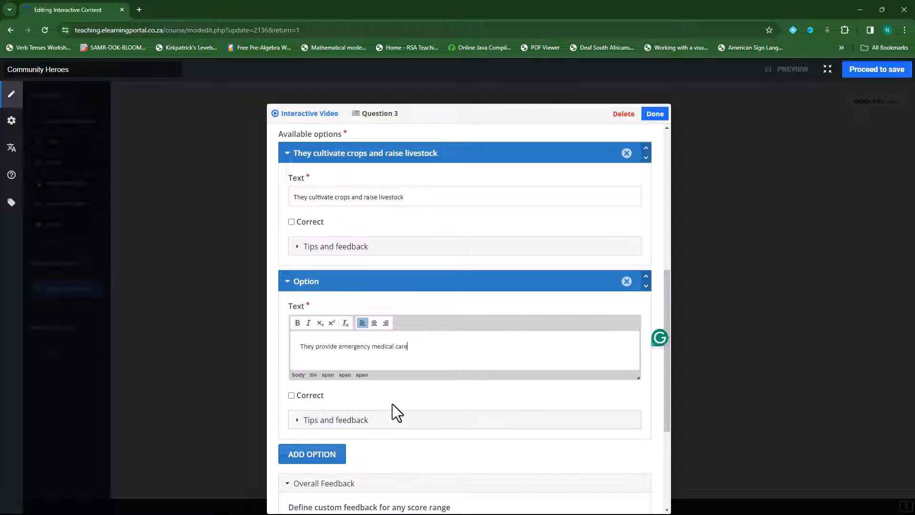
Step: Add a third answer option "They promote education, literacy, and access to information" and mark it as correct
left_click(343, 454)
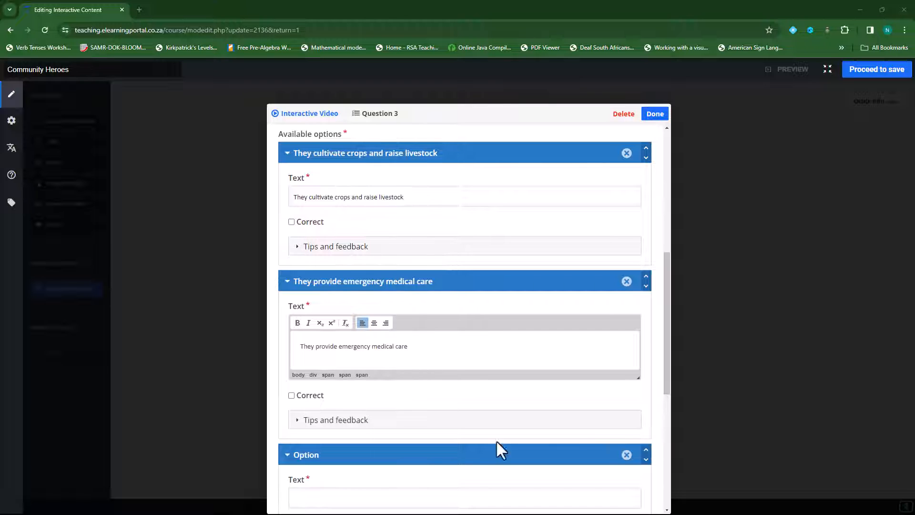
scroll(497, 441, "down", 5)
left_click(317, 262)
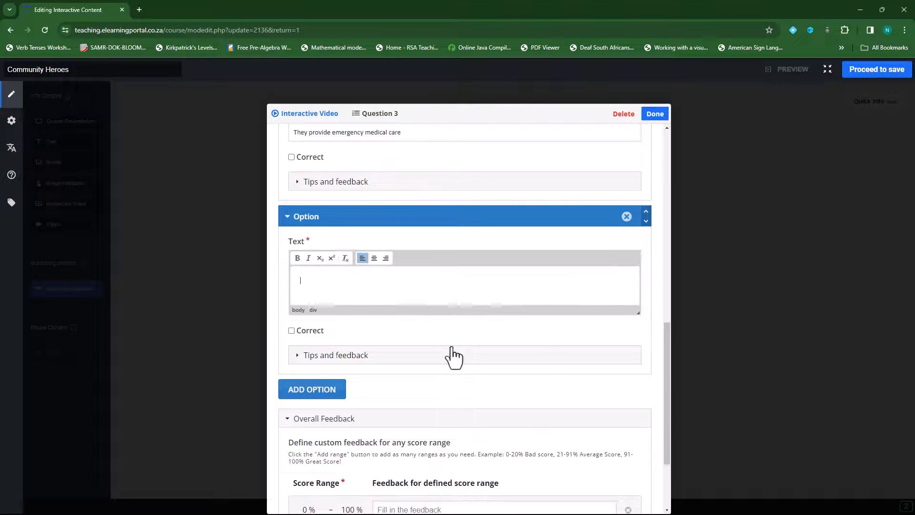
type("They promote education, literacy, and access to information")
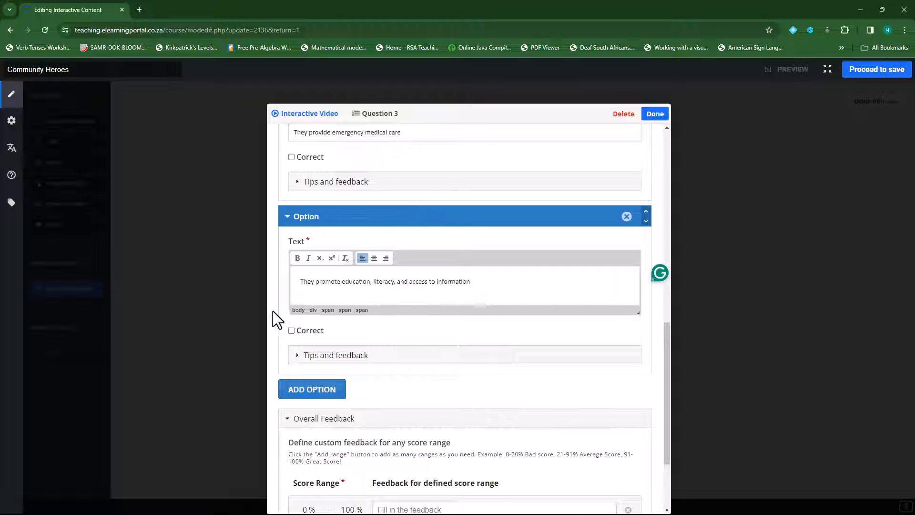
left_click(292, 330)
Step: Add a fourth answer option to Question 3 reading "They design culinary menus"
left_click(326, 389)
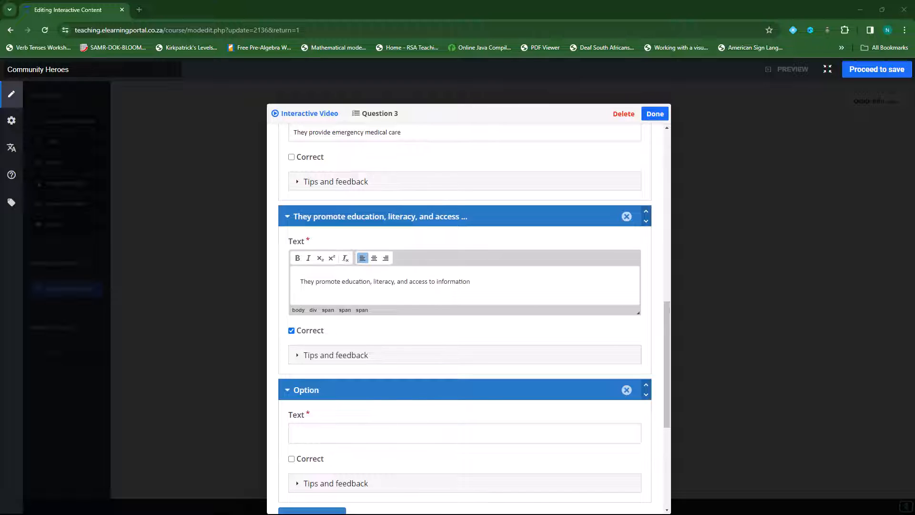
scroll(388, 425, "down", 2)
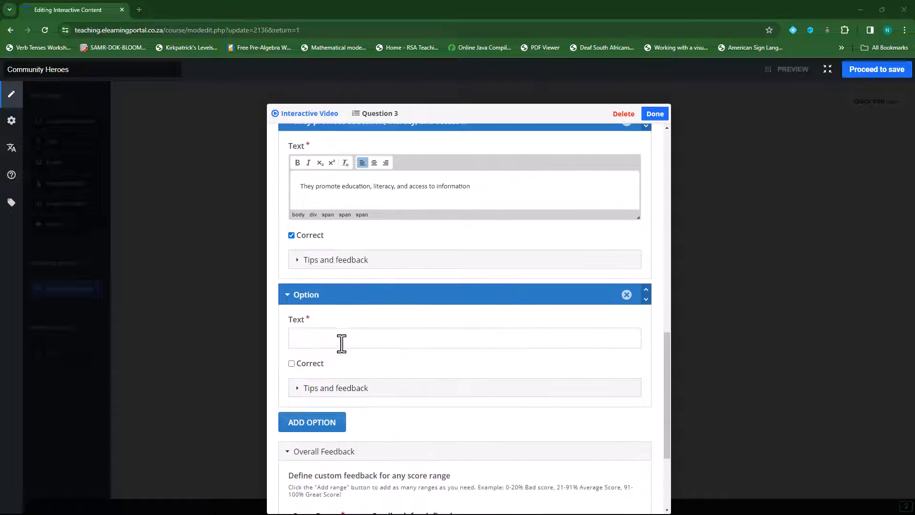
left_click(341, 343)
type("They design culinary menus")
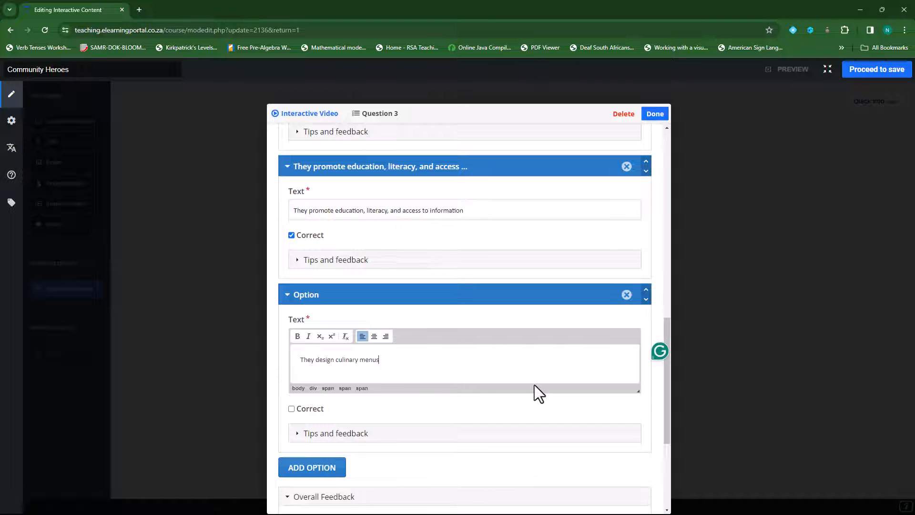
Step: Finish Question 3 and return from the librarian interactive video to the branching scenario map
left_click(656, 114)
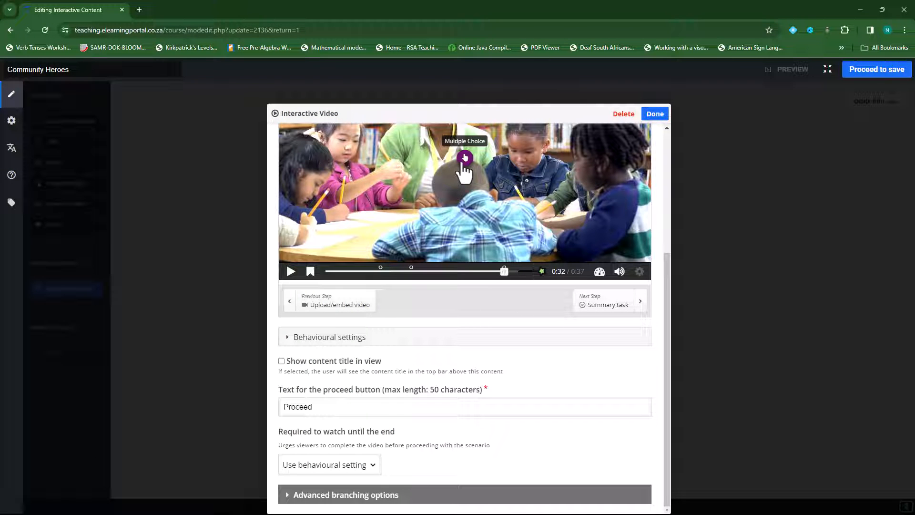
scroll(483, 393, "up", 1)
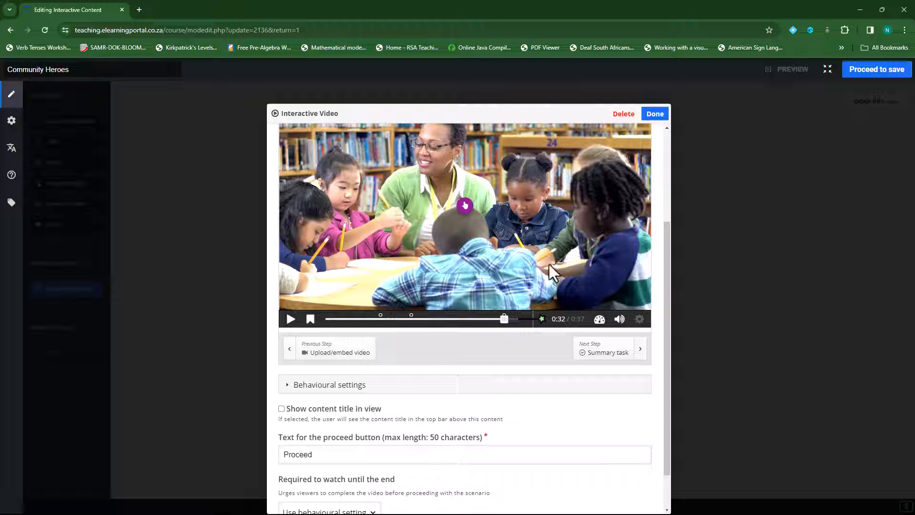
left_click(655, 115)
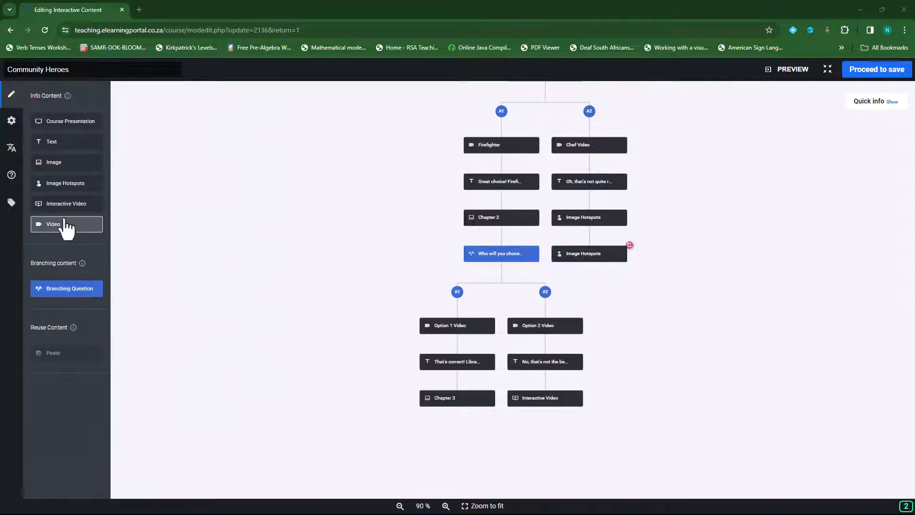
Step: Add a new interactive video at the end of the Option 2 branch and shorten its title to "Interactive Video"
left_click_drag(67, 205, 573, 406)
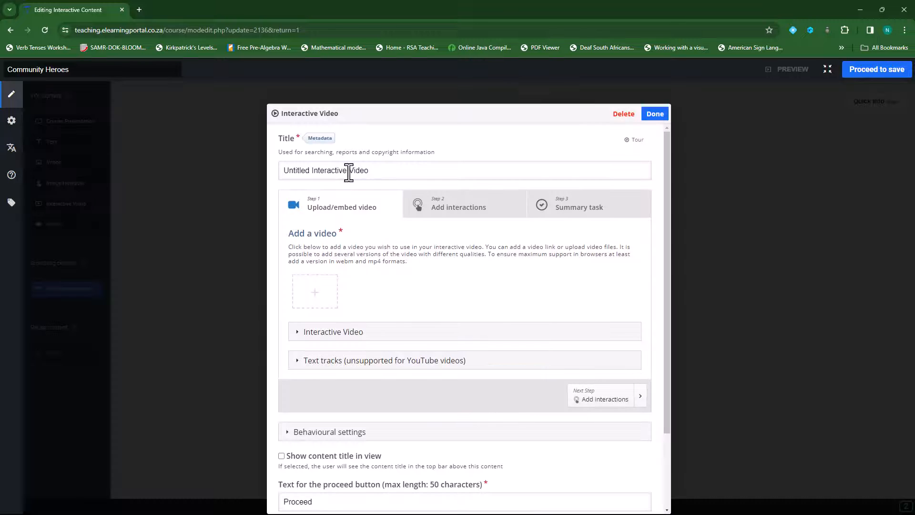
left_click(315, 171)
left_click_drag(314, 172, 285, 172)
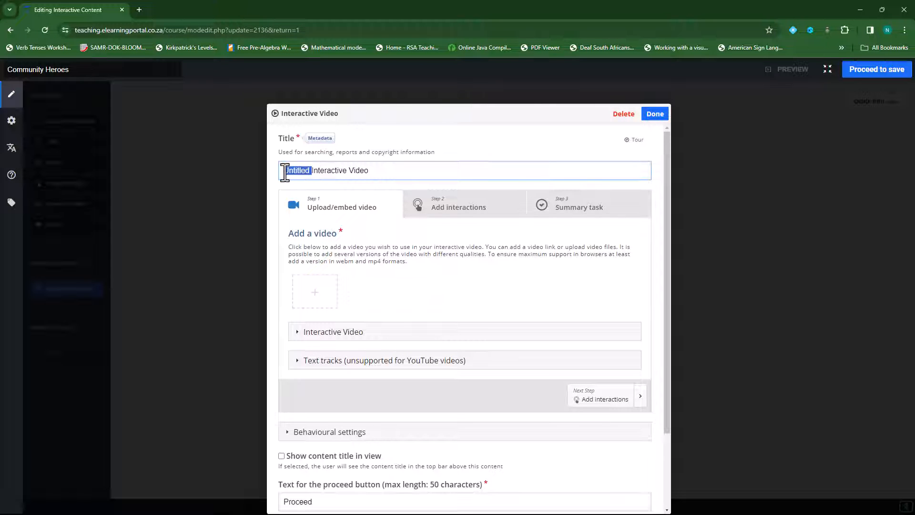
key("BackSpace")
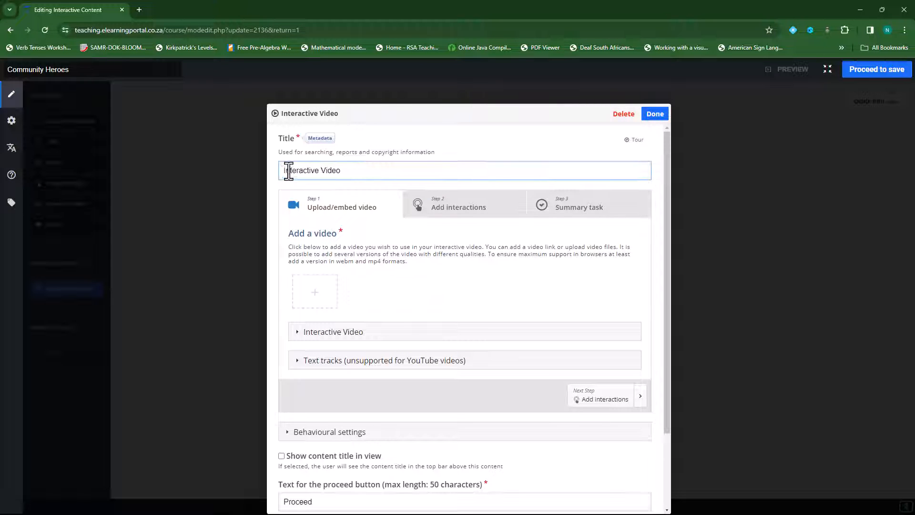
Step: Upload farmer.mp4 as the source of the new interactive video
left_click(318, 303)
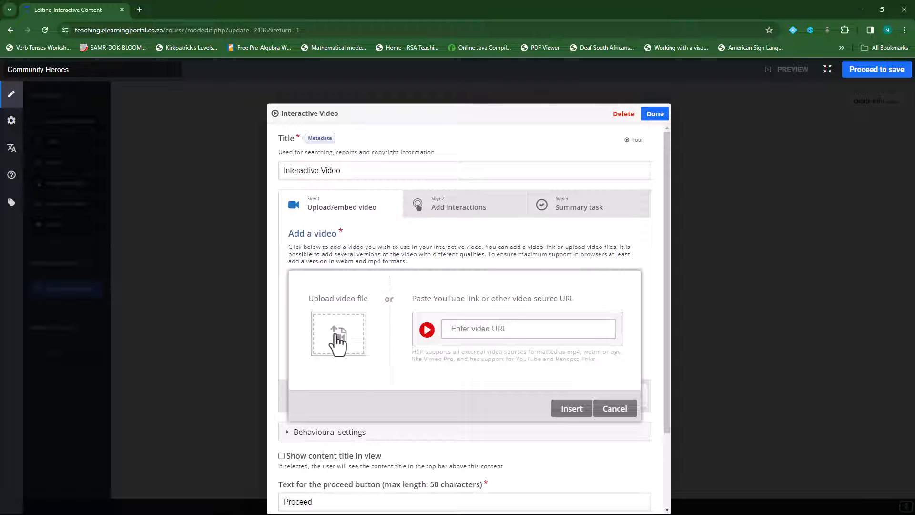
left_click(360, 293)
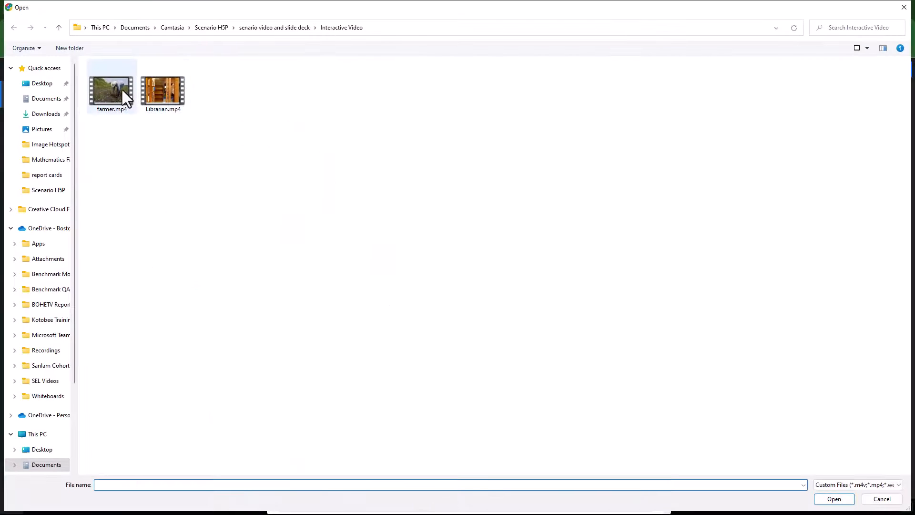
left_click(120, 91)
left_click(830, 499)
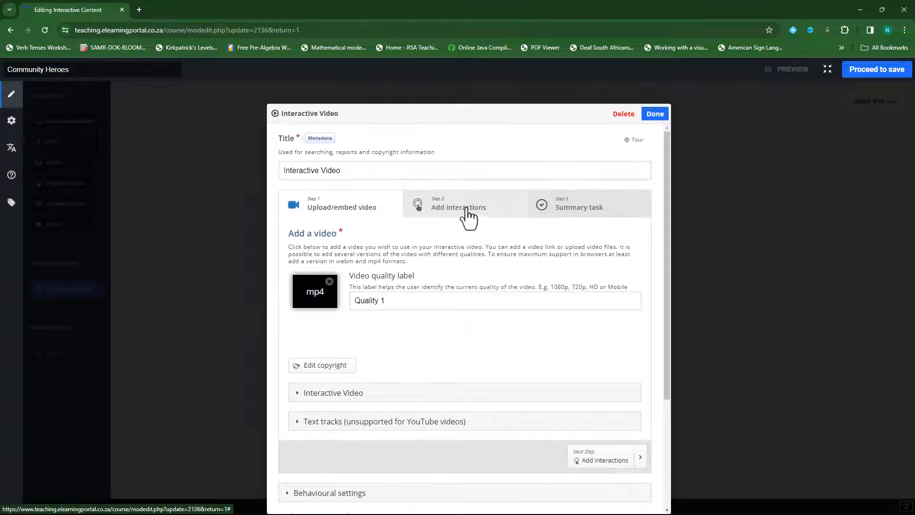
Step: Insert a True/False question at about 0:18 in the farmer video
left_click(470, 210)
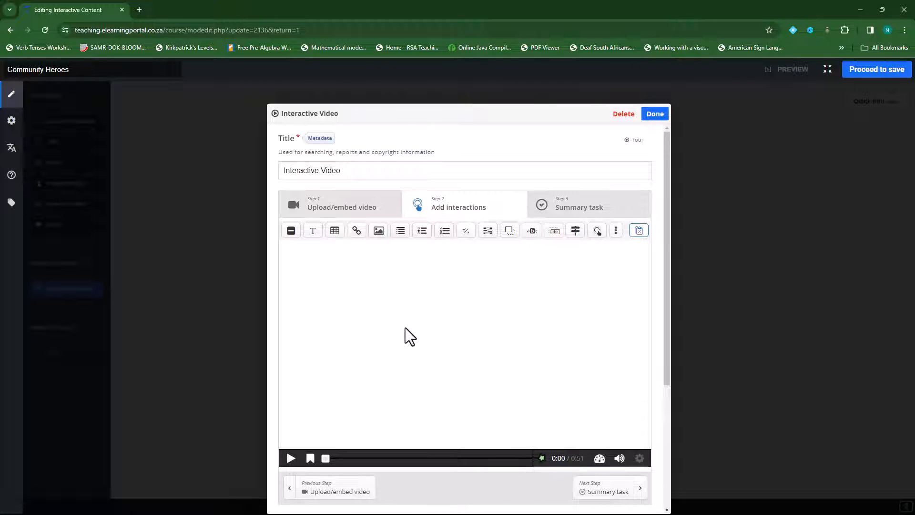
left_click(291, 458)
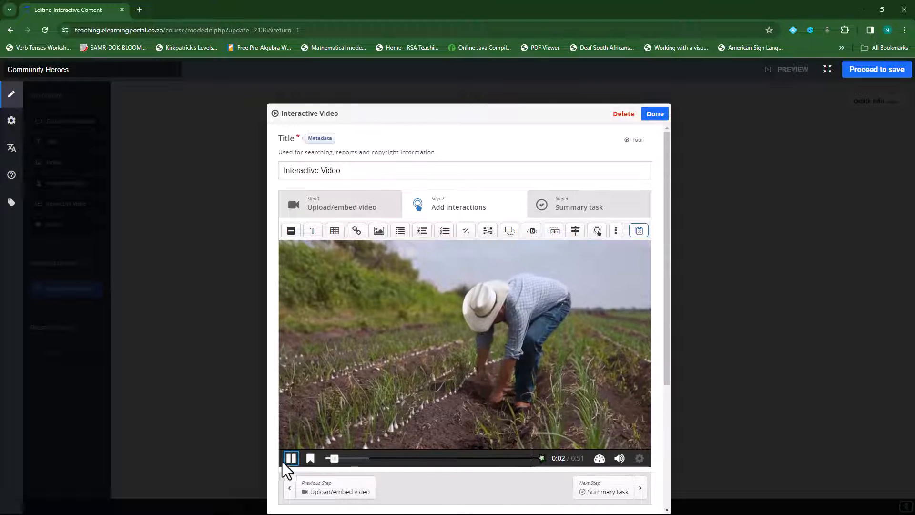
left_click(291, 458)
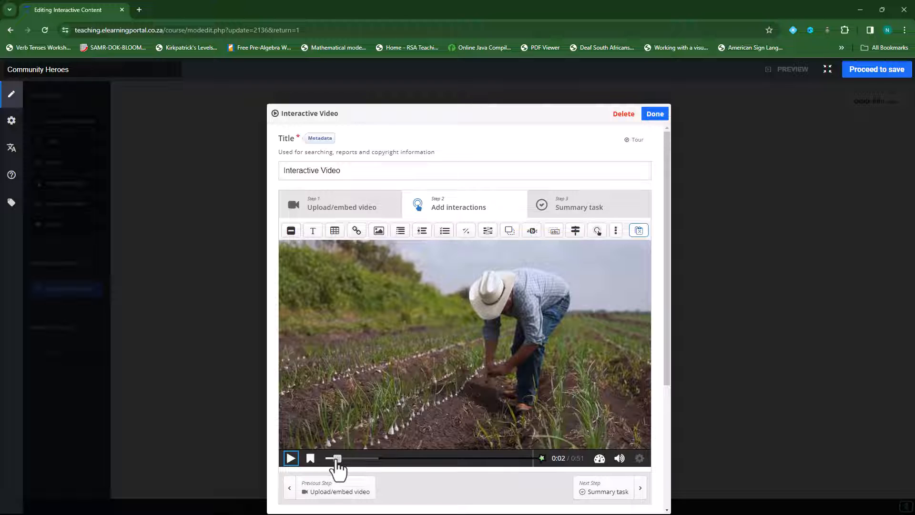
left_click_drag(333, 459, 400, 459)
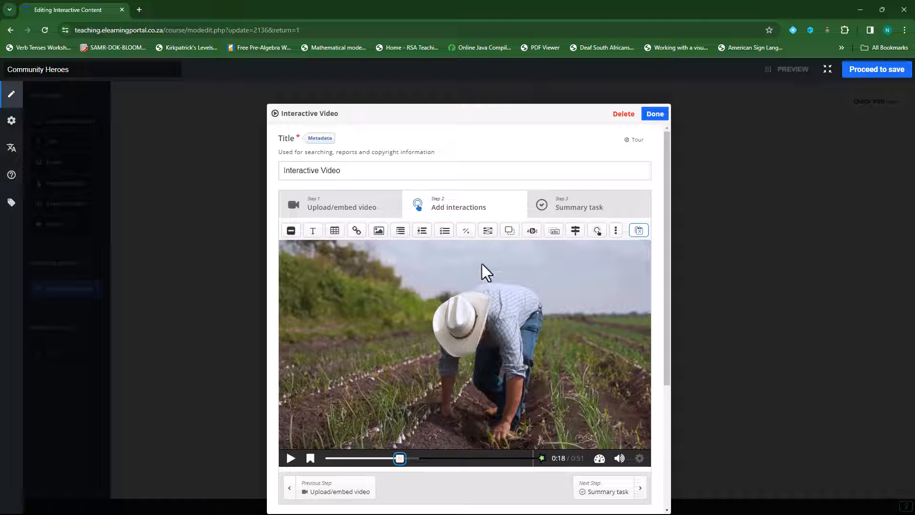
left_click(467, 231)
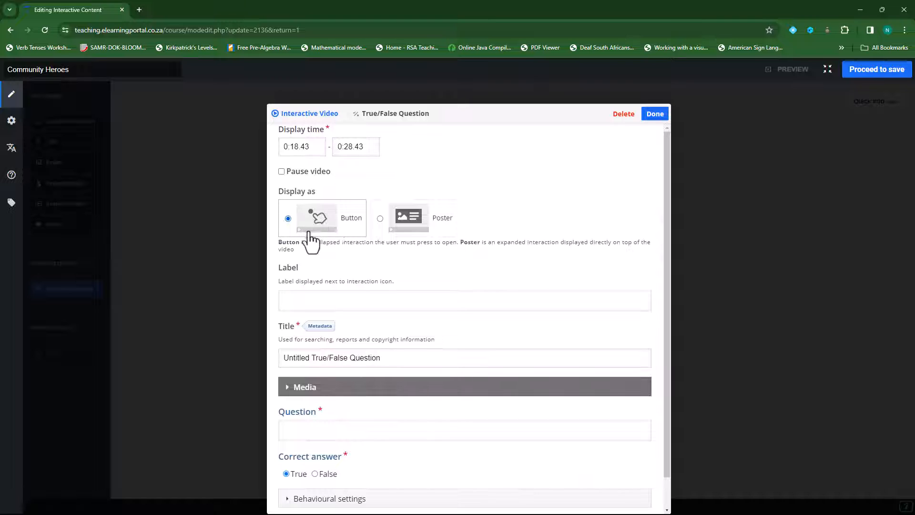
Step: Set the True/False question's display end time to 0:18.43 and make it pause the video
left_click(351, 147)
key("BackSpace")
type("1")
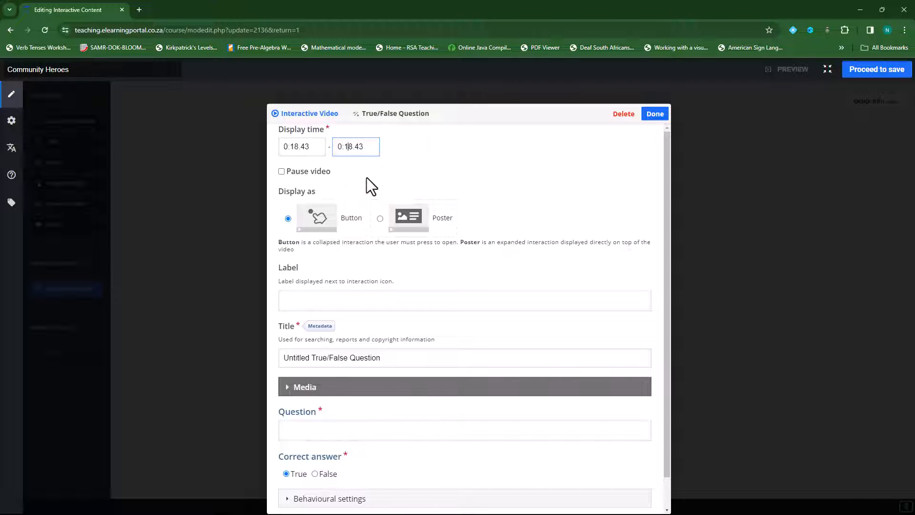
left_click(281, 172)
Step: Title the True/False question "Question 1"
left_click(314, 359)
left_click_drag(384, 357, 285, 361)
key("BackSpace")
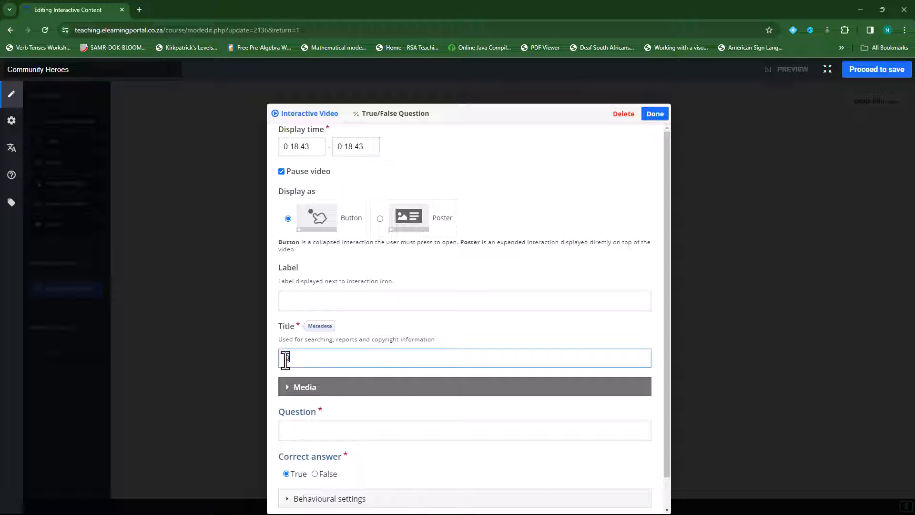
type("Question 1")
Step: Enter "Farmers typically work in libraries." as the question text of Question 1
scroll(410, 386, "down", 1)
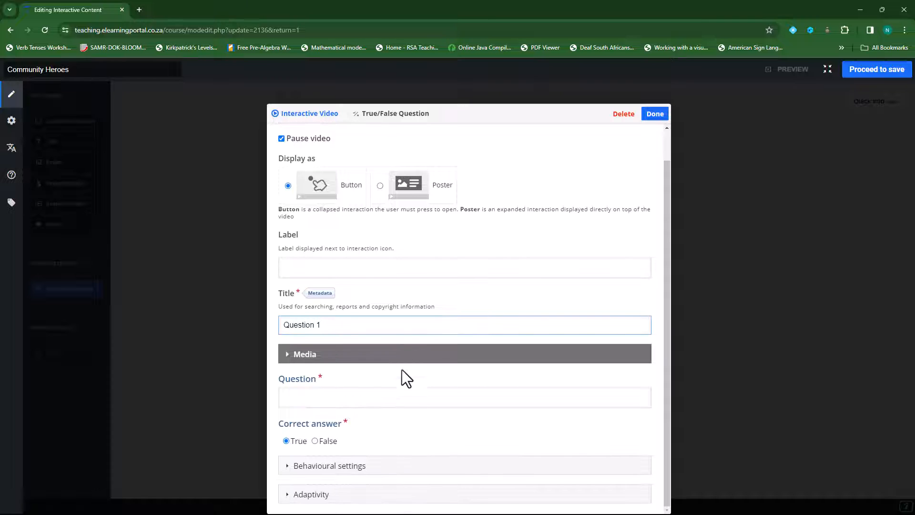
left_click(317, 399)
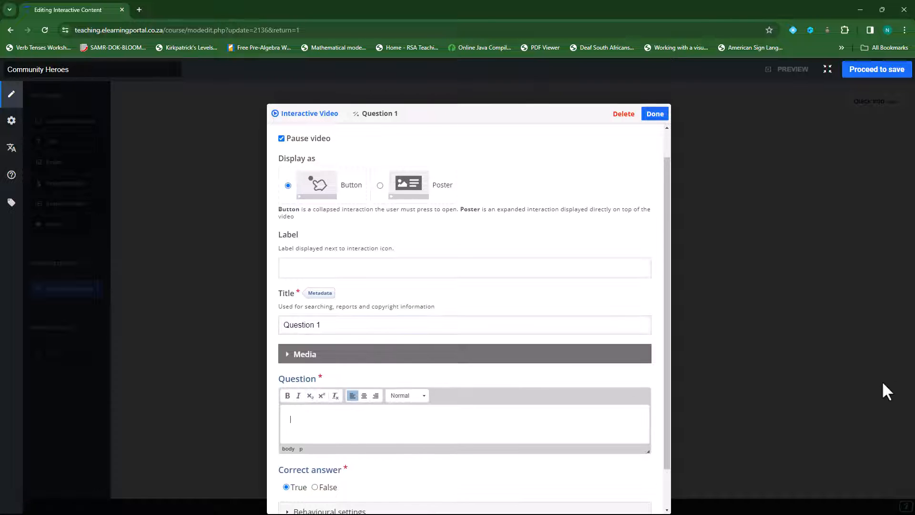
key("alt+Tab")
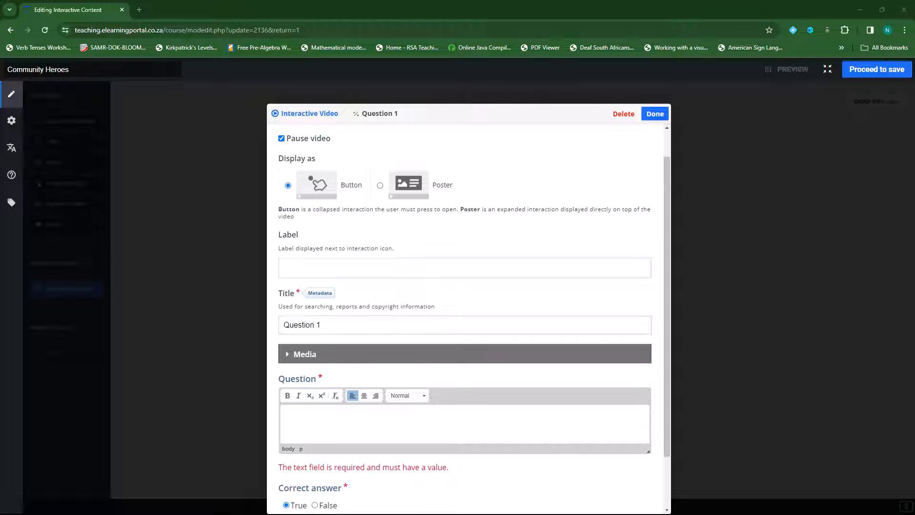
left_click(511, 419)
type("Farmers typically work in libraries.")
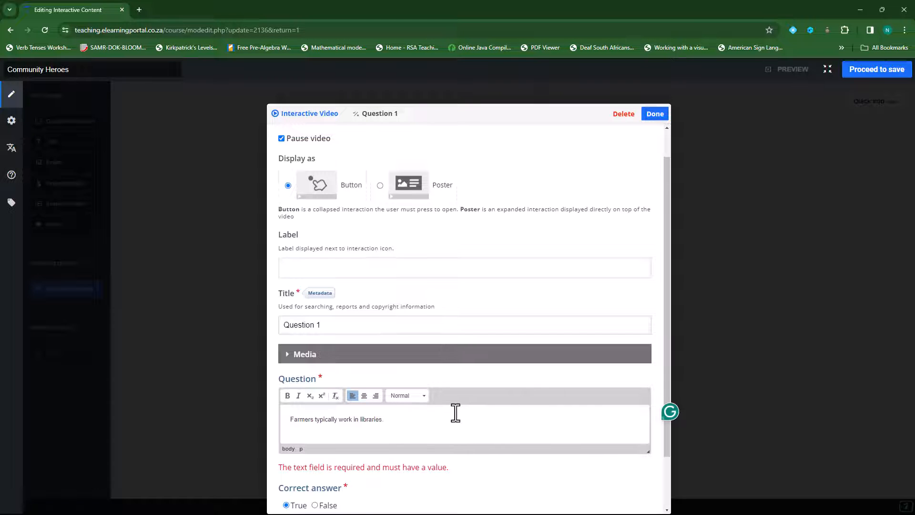
Step: Set the correct answer of Question 1 to False and save the question into the video
scroll(318, 434, "down", 2)
left_click(316, 441)
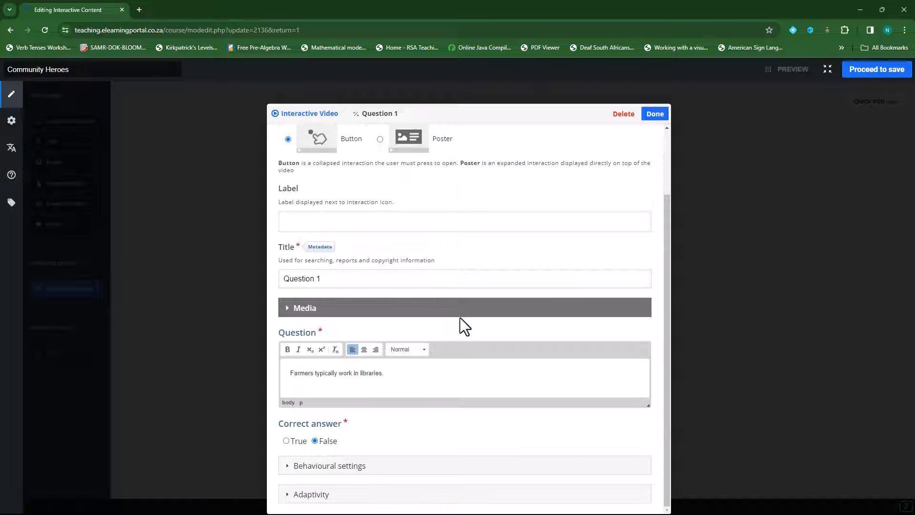
scroll(459, 317, "up", 2)
left_click(660, 119)
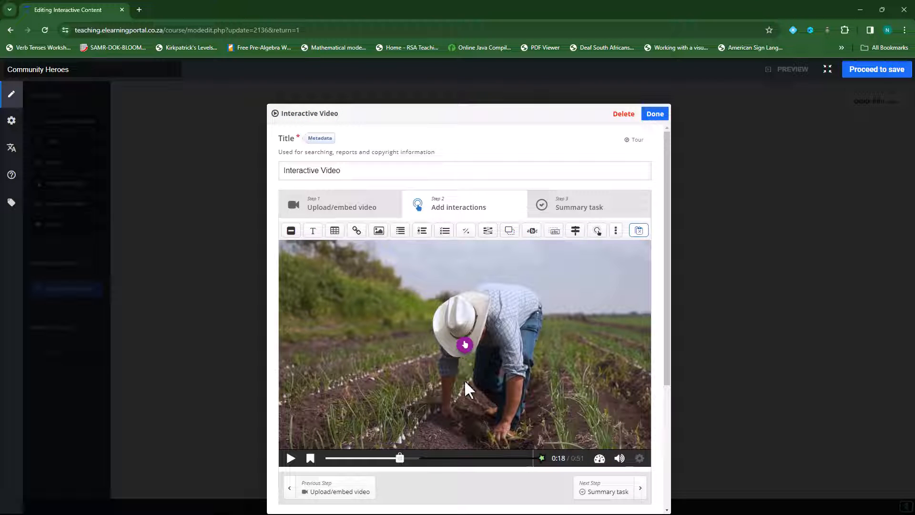
Step: Insert a Fill in the Blanks question at about 0:29 in the farmer video, ending at 0:29.89 and pausing playback
left_click_drag(400, 461, 446, 460)
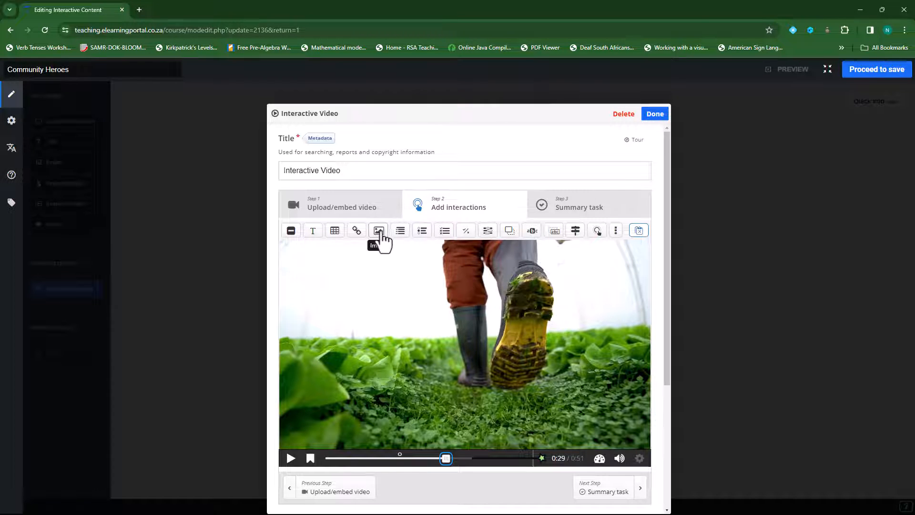
left_click(487, 231)
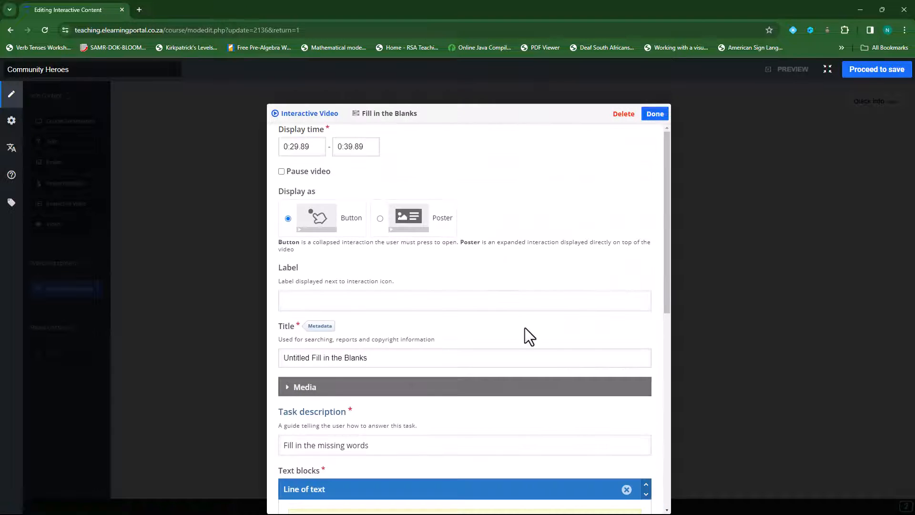
left_click(351, 147)
key("BackSpace")
type("2")
left_click(282, 172)
Step: Title the Fill in the Blanks question "Question 2"
left_click_drag(377, 359, 281, 358)
type("Q")
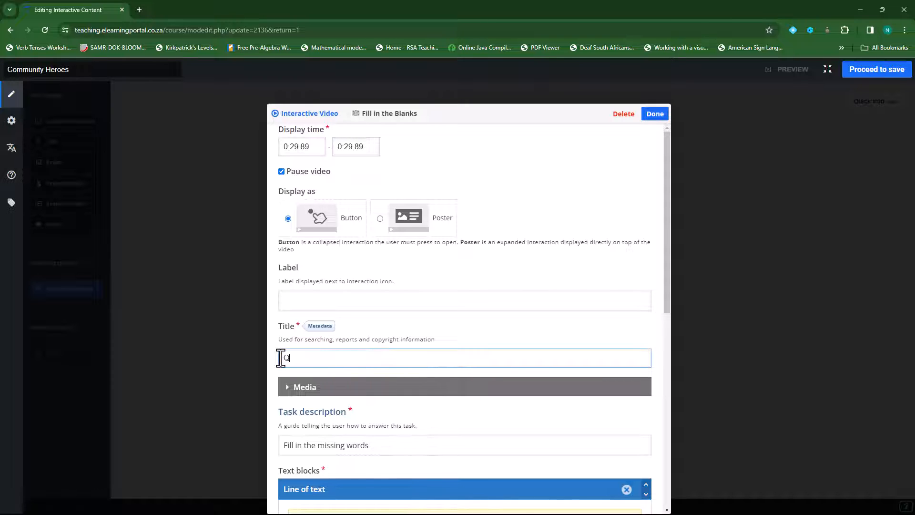
type("uestion 2")
Step: Enter "Farmers typically work in libraries. *cultivate*" as Question 2's line of text, with "cultivate" as the blank's answer
scroll(351, 363, "down", 2)
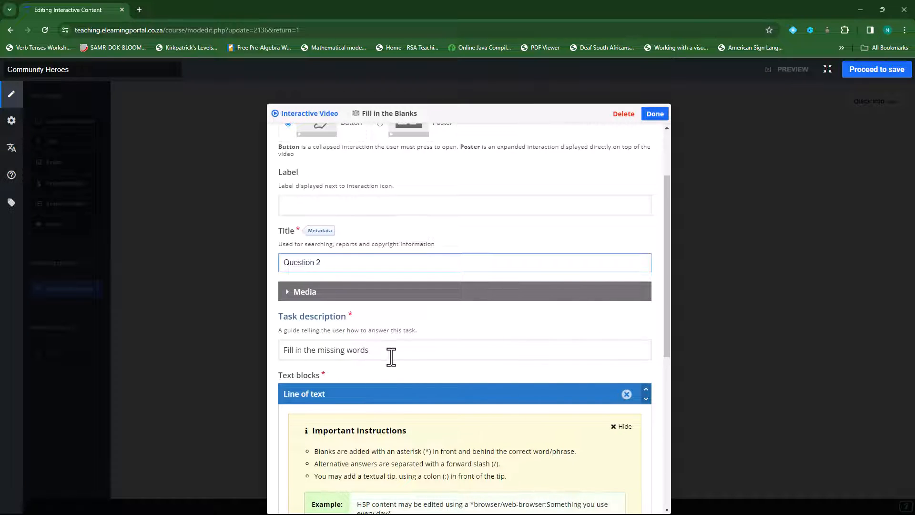
scroll(394, 355, "down", 4)
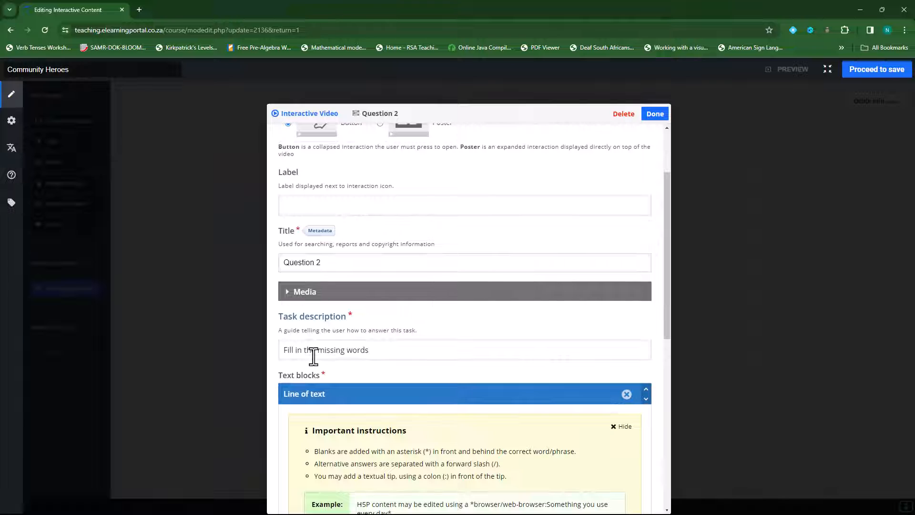
scroll(400, 350, "down", 1)
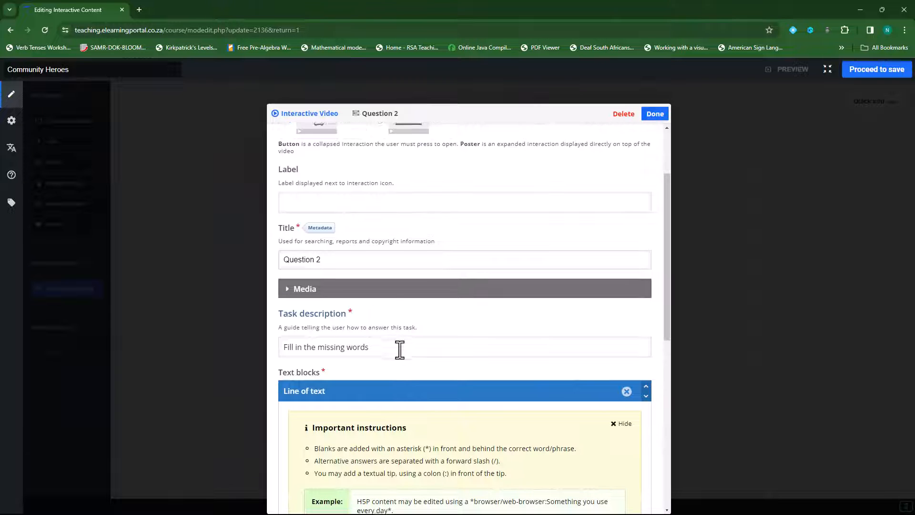
scroll(400, 350, "down", 1)
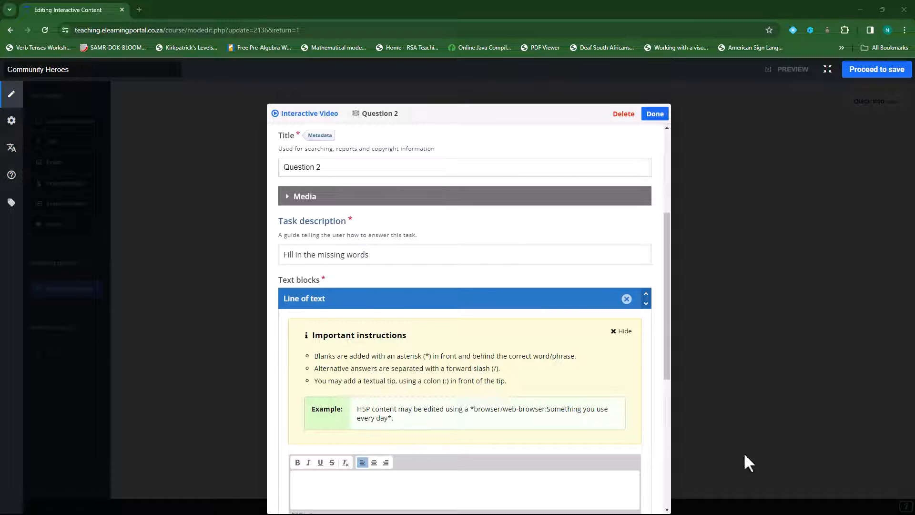
scroll(454, 403, "down", 2)
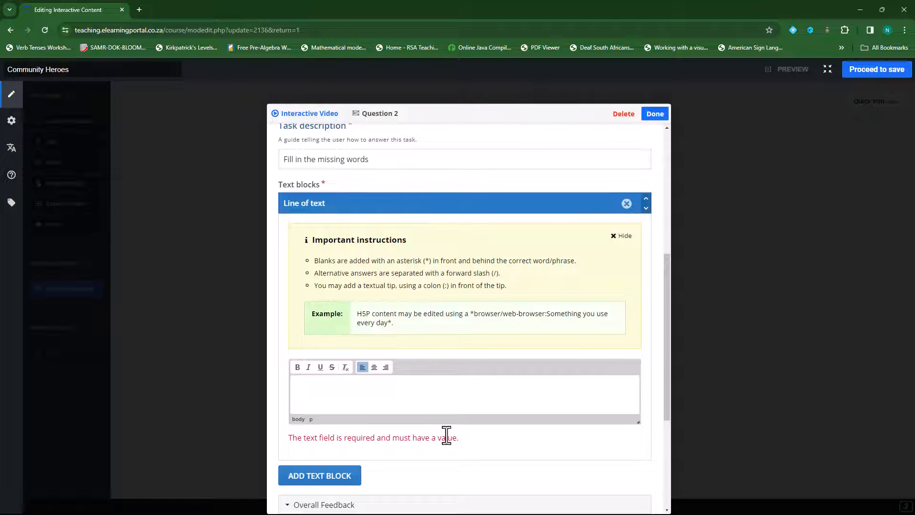
type("Farmers typically work in libraries")
key("BackSpace")
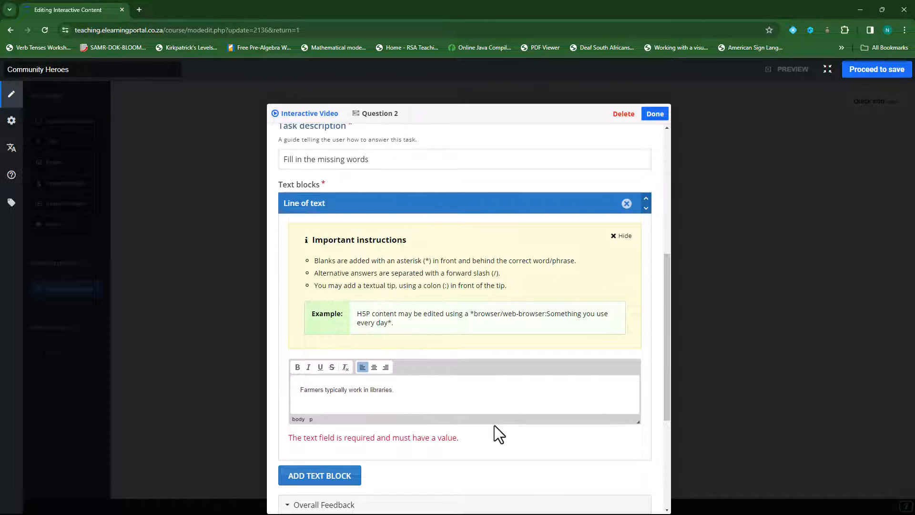
type("**")
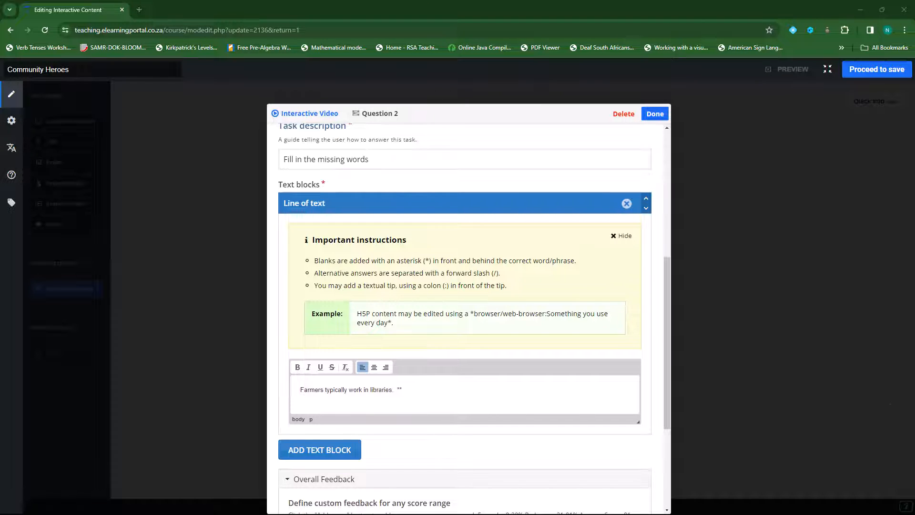
left_click(401, 389)
type("cultivate")
Step: Turn off case sensitivity in Question 2's behavioural settings and save the question into the farmer video
scroll(455, 372, "down", 4)
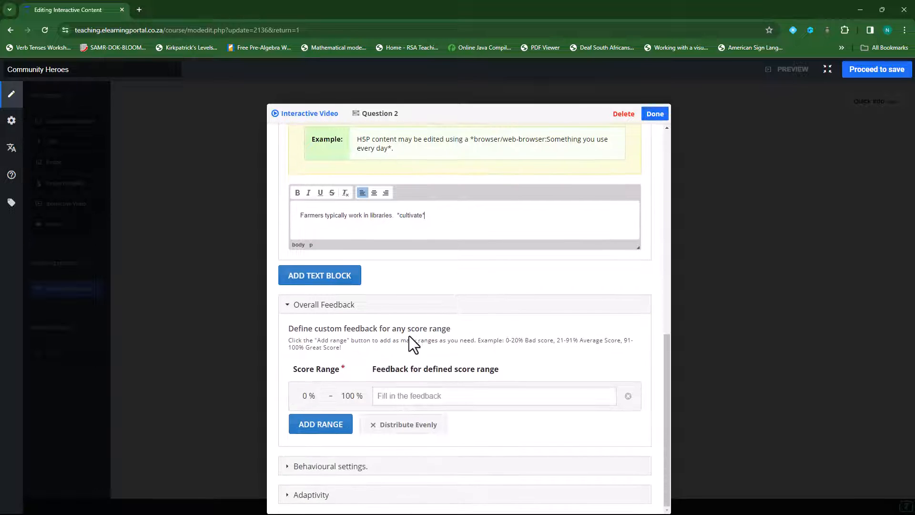
left_click(287, 467)
scroll(453, 328, "down", 5)
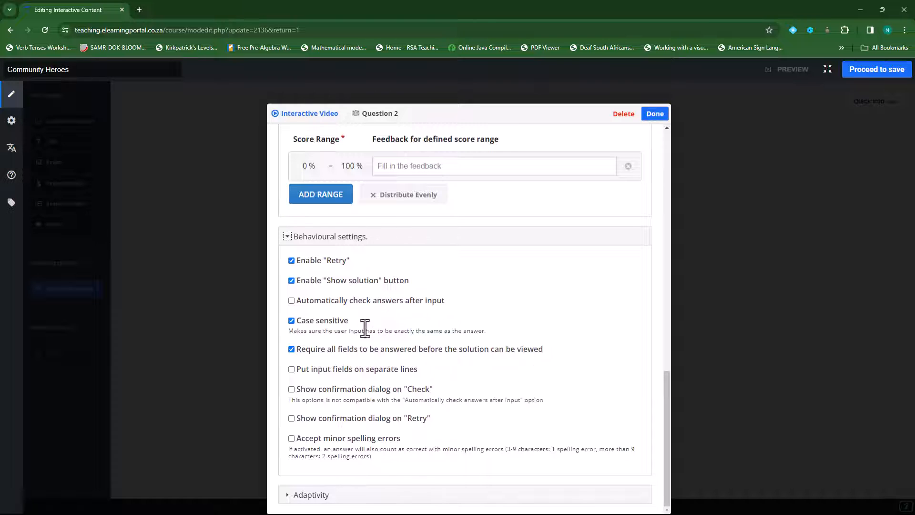
left_click(291, 320)
scroll(482, 336, "up", 6)
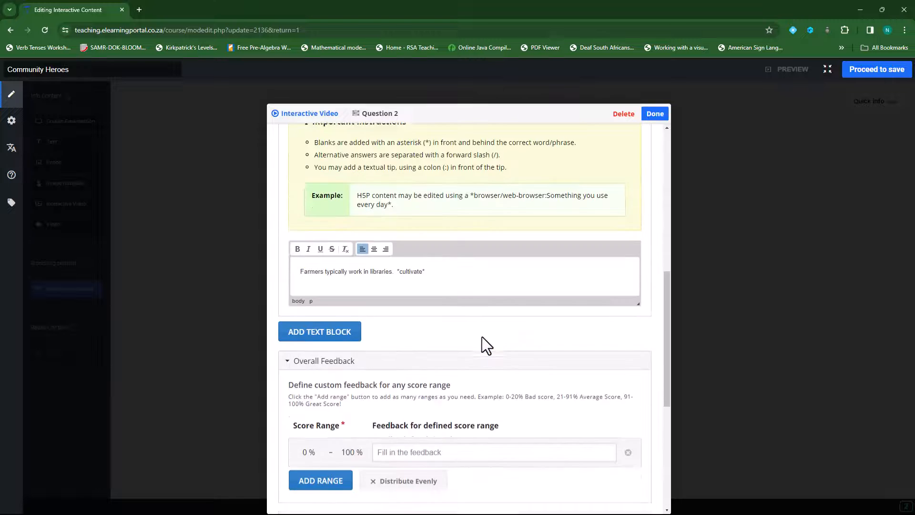
scroll(482, 337, "up", 5)
scroll(436, 368, "down", 3)
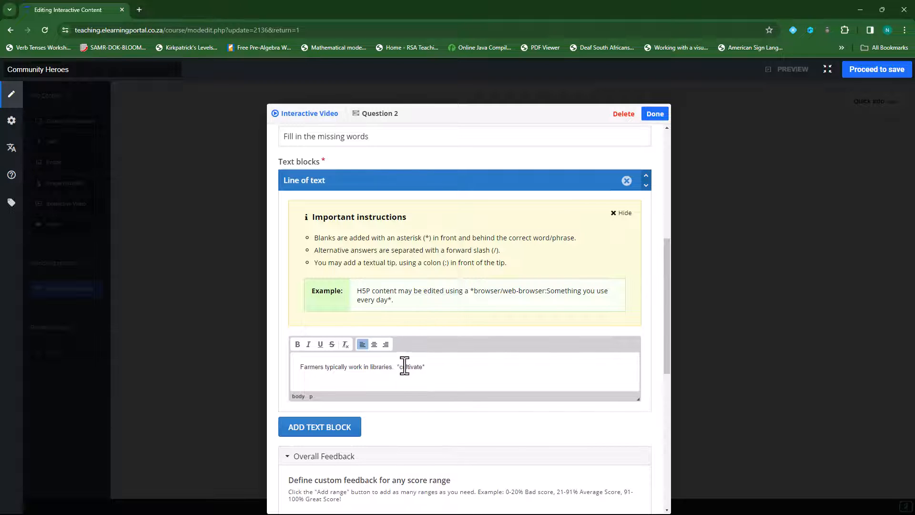
scroll(400, 382, "down", 8)
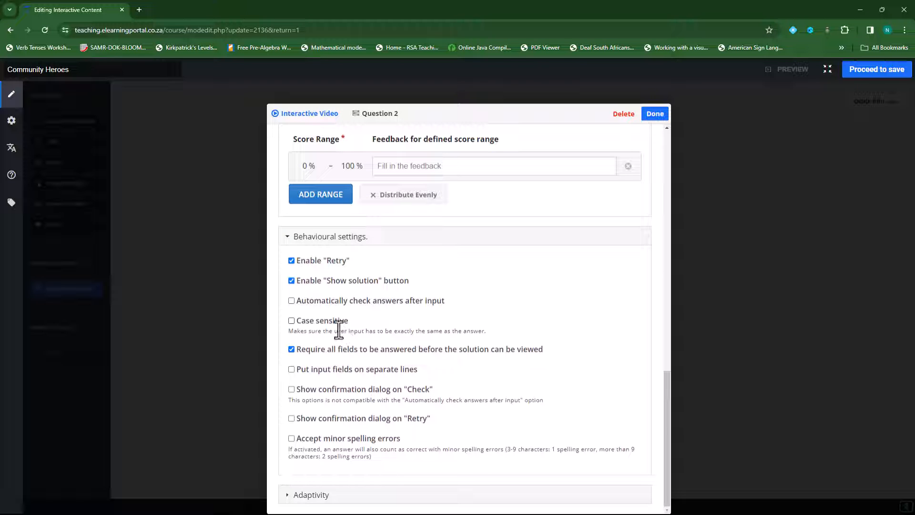
left_click(656, 114)
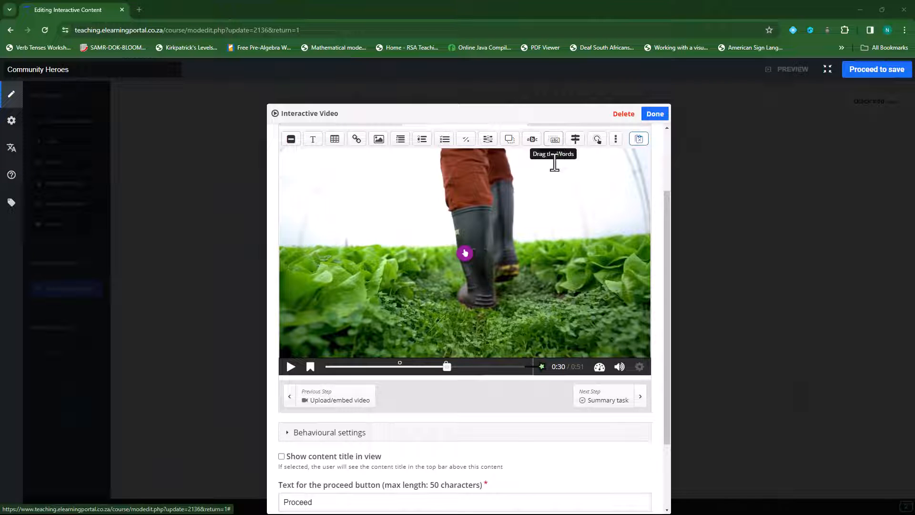
Step: Insert a Drag the Words question at about 0:48 in the farmer video, titled "Question 3" and pausing playback
left_click_drag(449, 367, 521, 368)
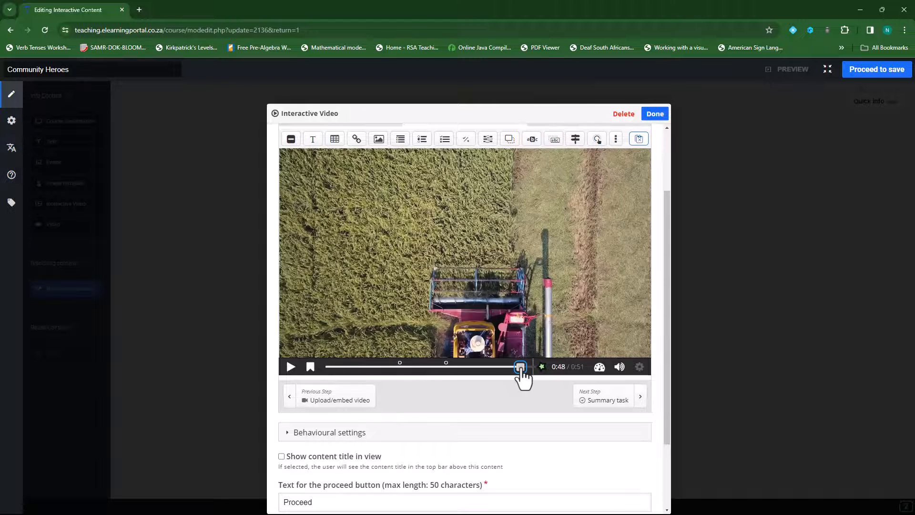
left_click(554, 139)
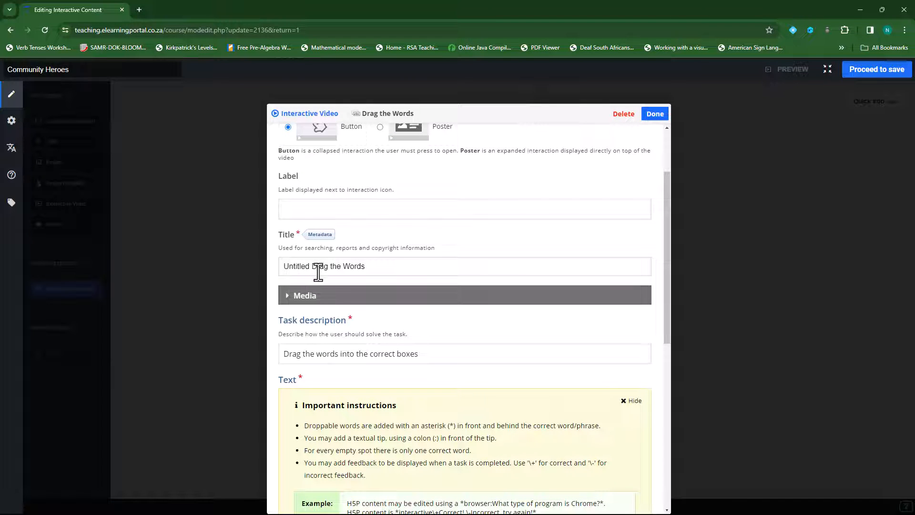
left_click(374, 267)
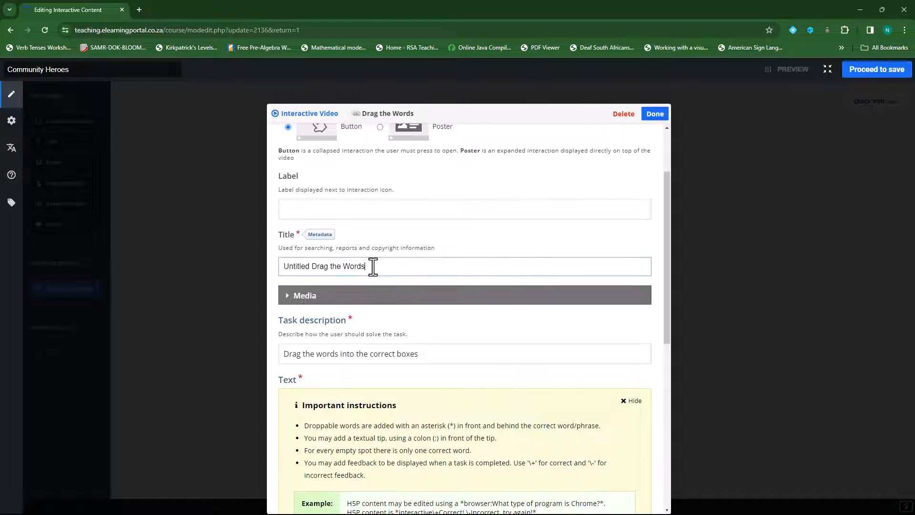
left_click_drag(373, 267, 281, 267)
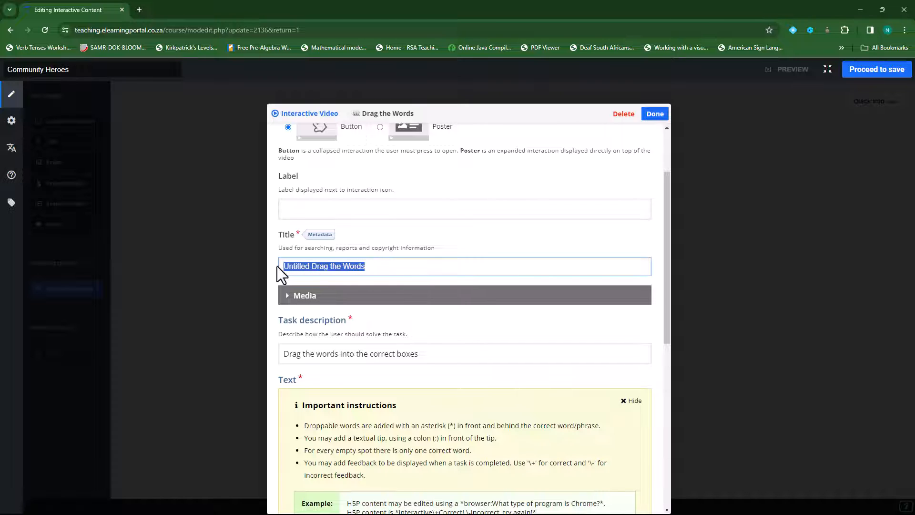
type("Question 3")
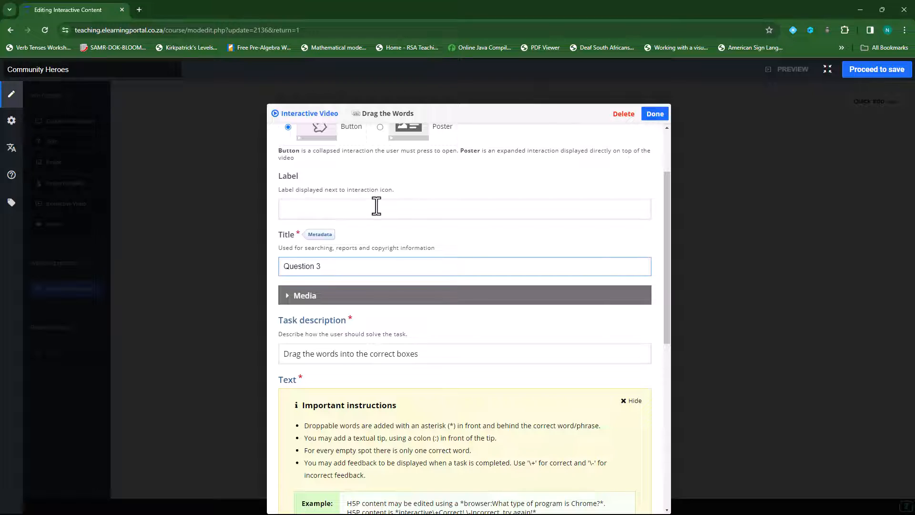
scroll(376, 204, "up", 2)
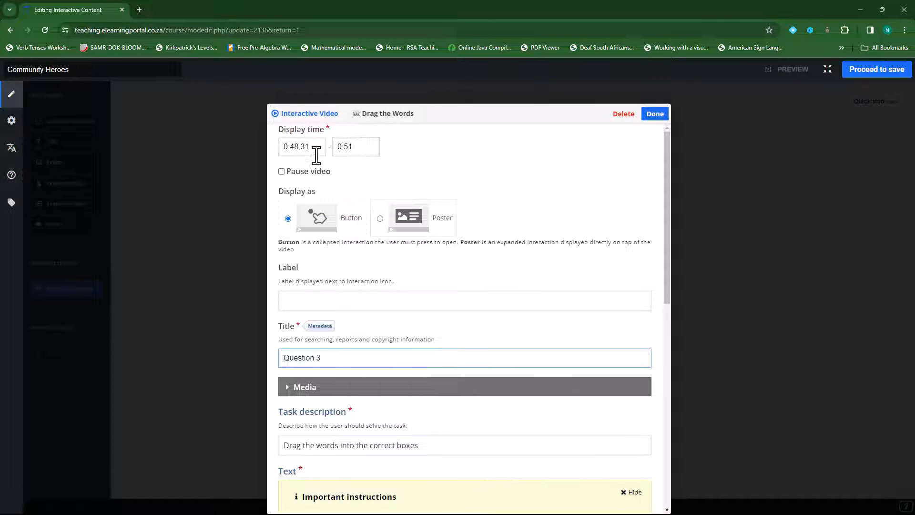
left_click(281, 172)
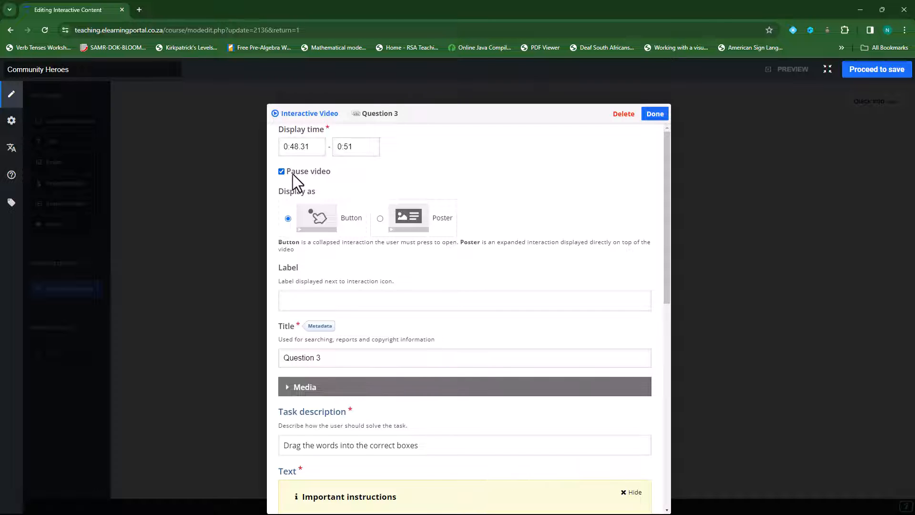
Step: Enter "Farmers are important because they grow the crops and raise the animals that *feed* communities." as Question 3's text, making "feed" the droppable word
scroll(368, 313, "down", 5)
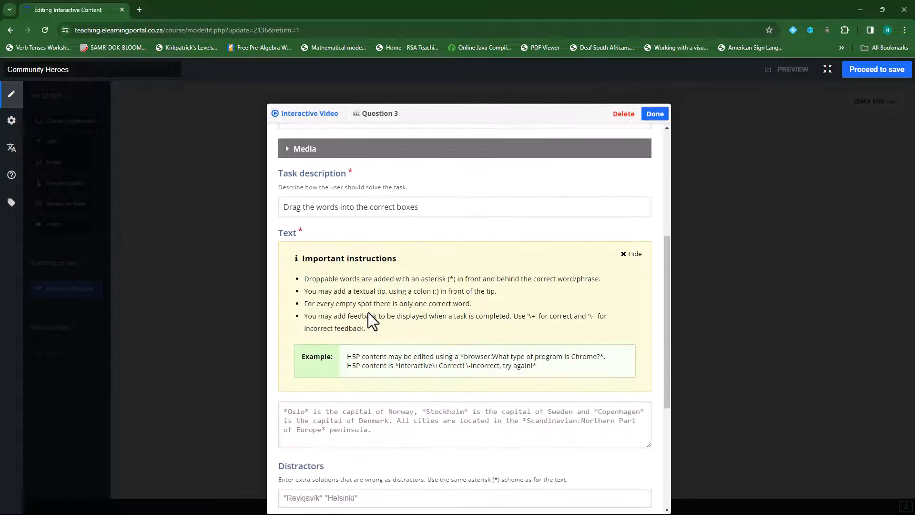
scroll(427, 385, "down", 2)
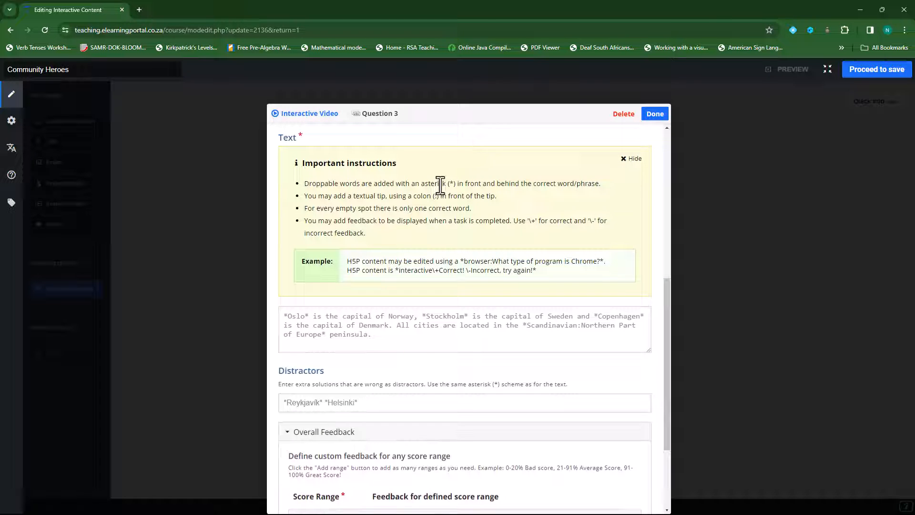
left_click(323, 320)
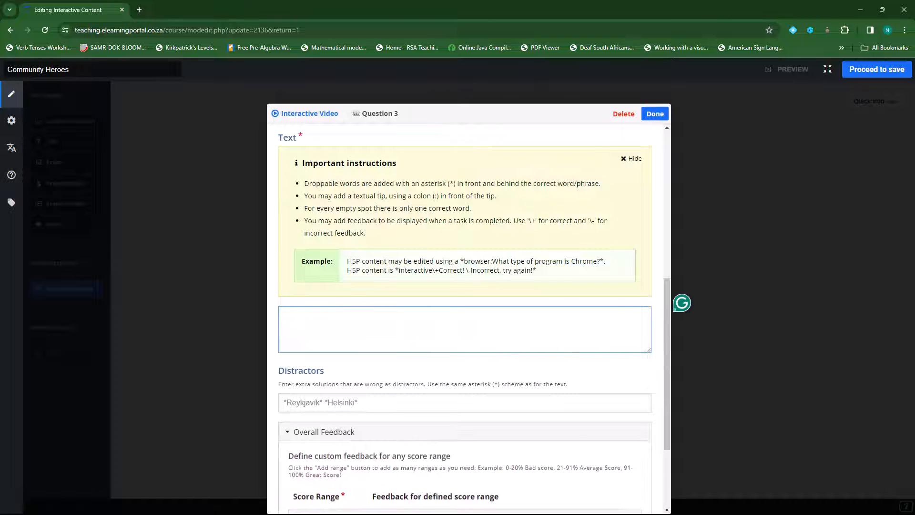
key("alt+Tab")
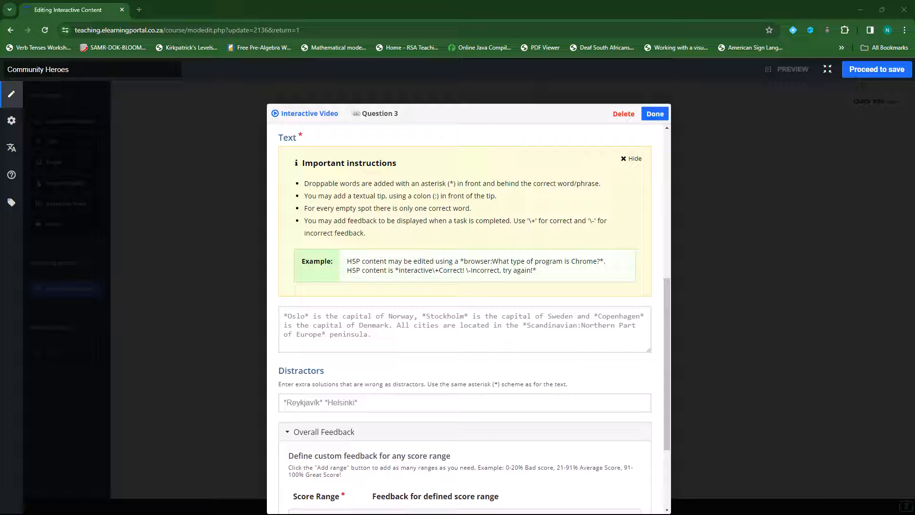
left_click(502, 328)
type("Farmers are important because they grow the crops and raise the animals that ______ communities.")
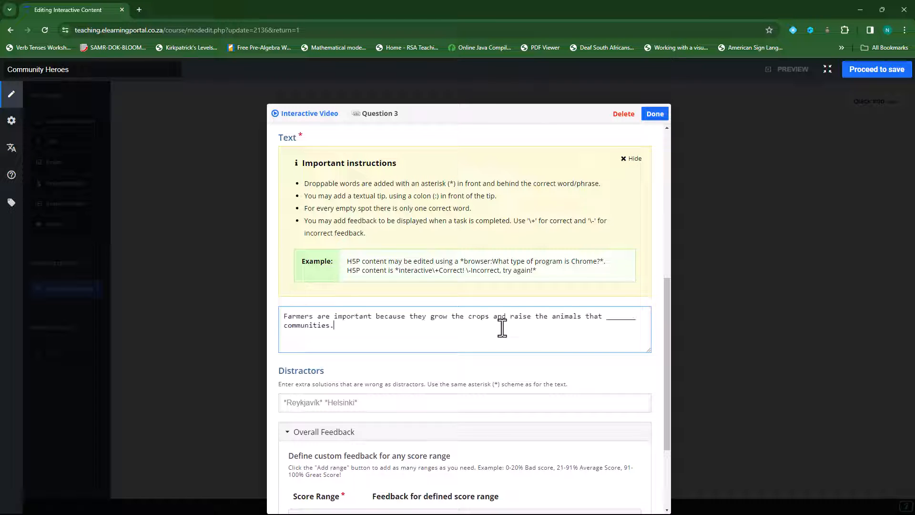
left_click_drag(607, 320, 637, 319)
type("**")
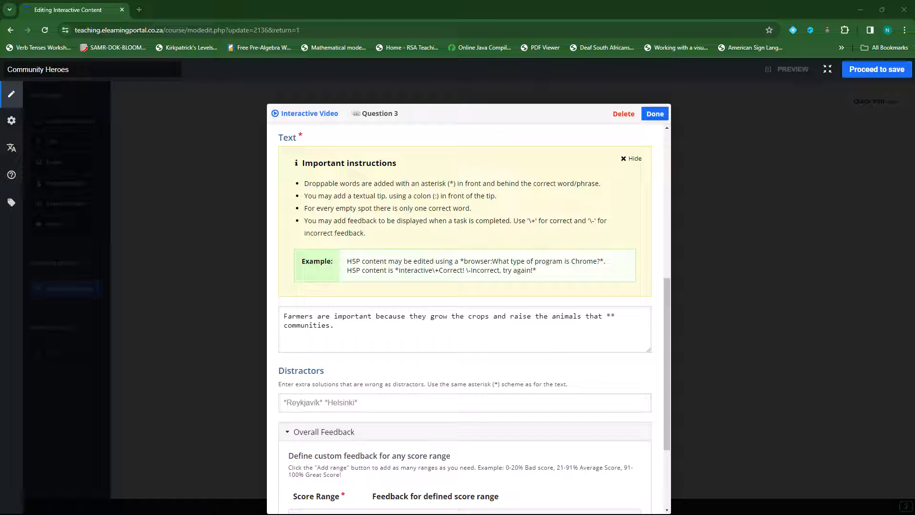
left_click(614, 320)
type("feed*")
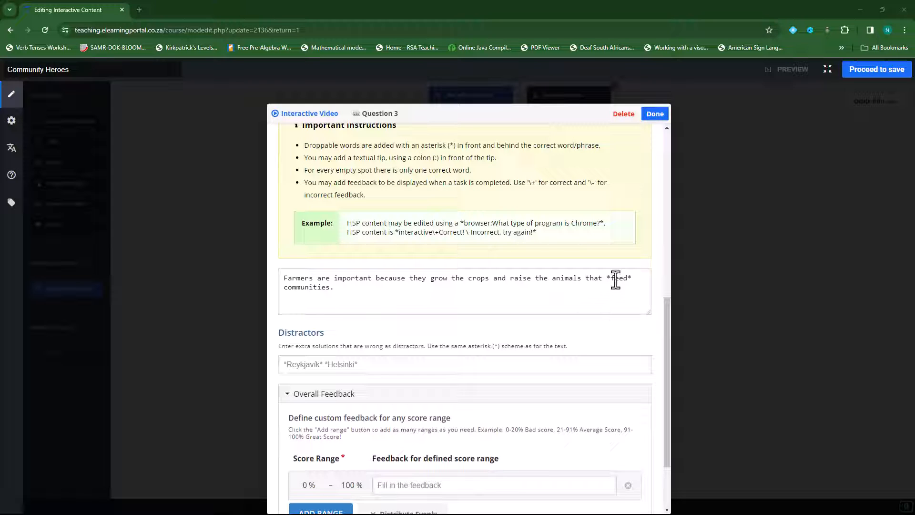
Step: Add the distractors "*need**lead*" to Question 3, then save the question and the farmer interactive video
left_click(380, 365)
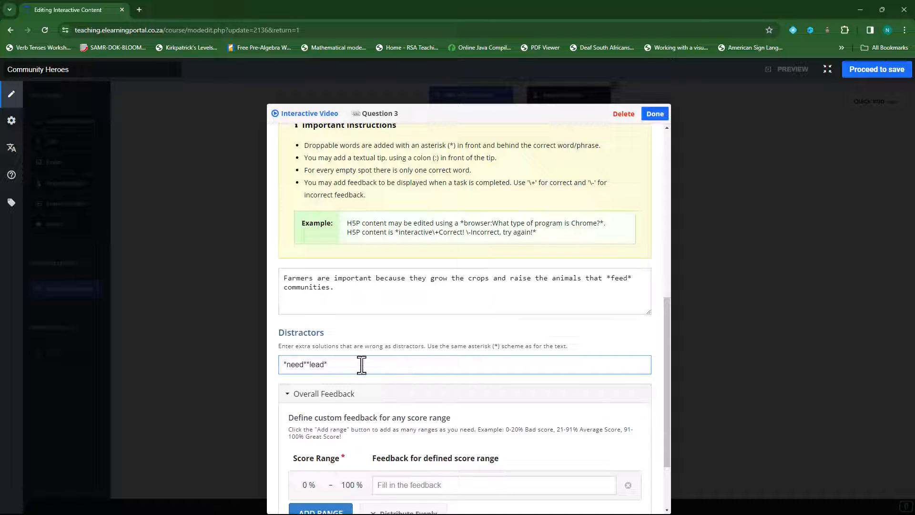
left_click(661, 116)
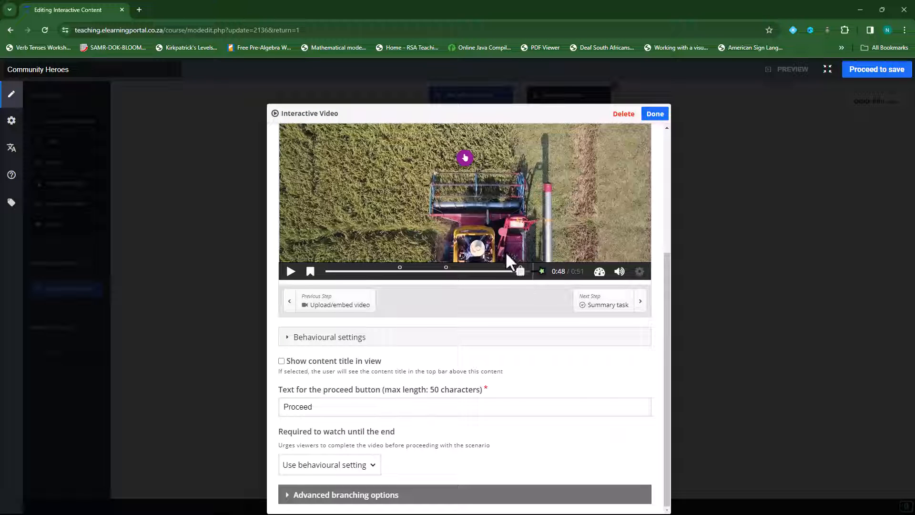
left_click(658, 116)
Step: Preview the scenario from Chapter 2, choose the friendly farmer answer, and proceed past the librarian video to the farmer interactive video
left_click(794, 70)
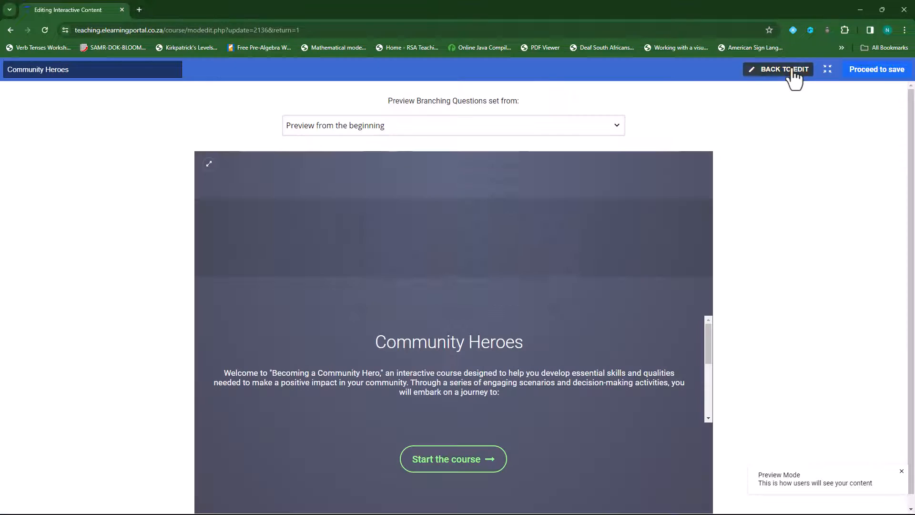
left_click(459, 125)
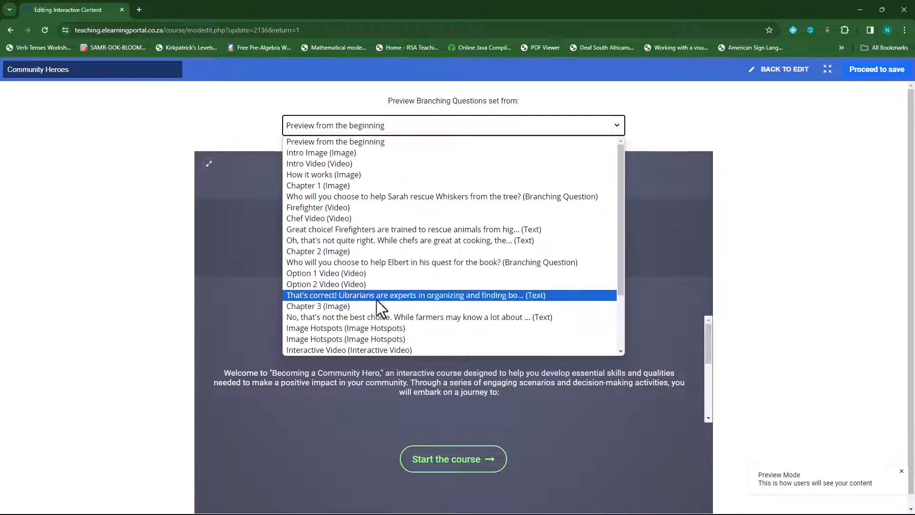
left_click(376, 251)
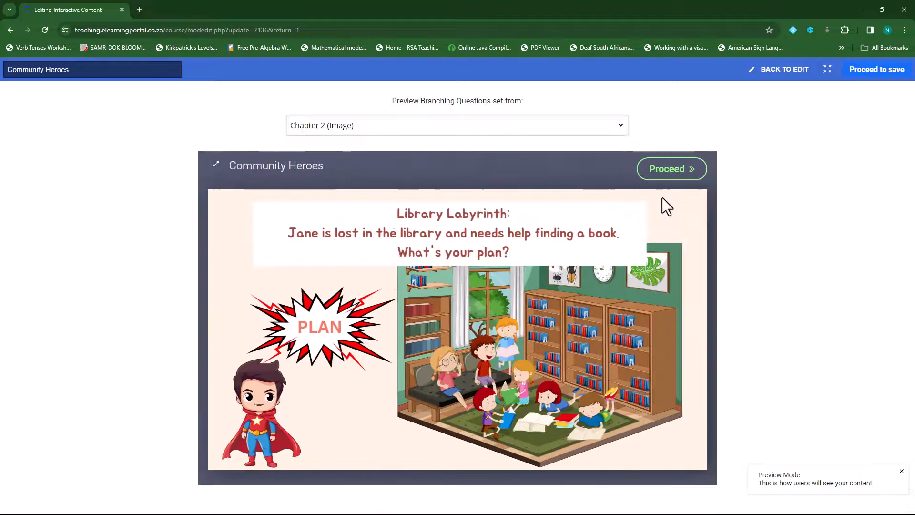
left_click(668, 171)
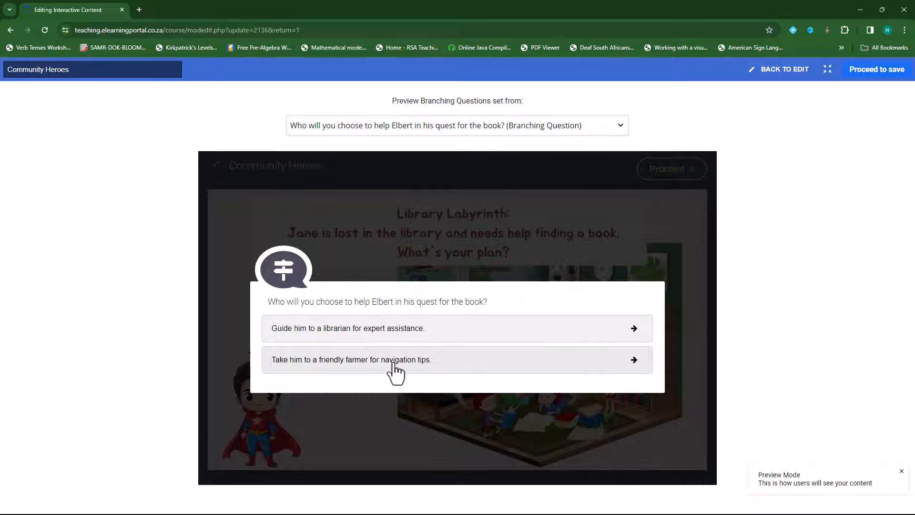
left_click(390, 365)
left_click(677, 181)
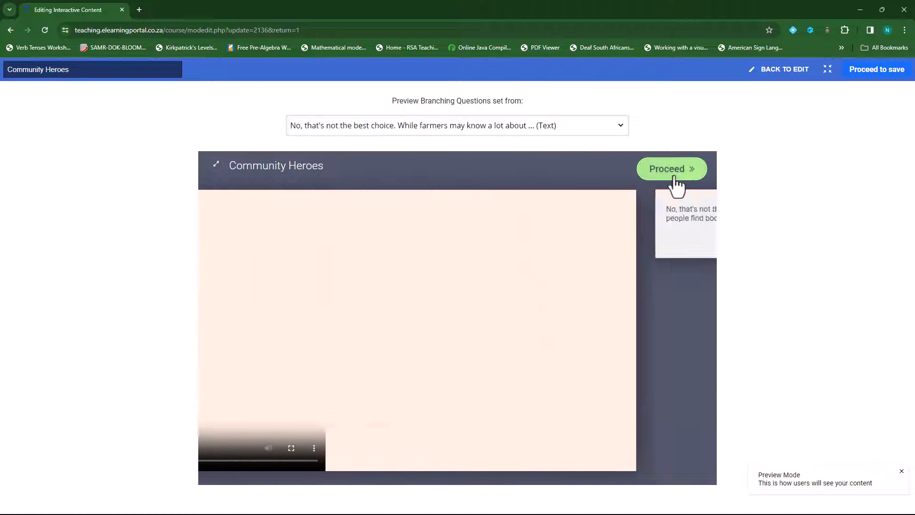
left_click(689, 175)
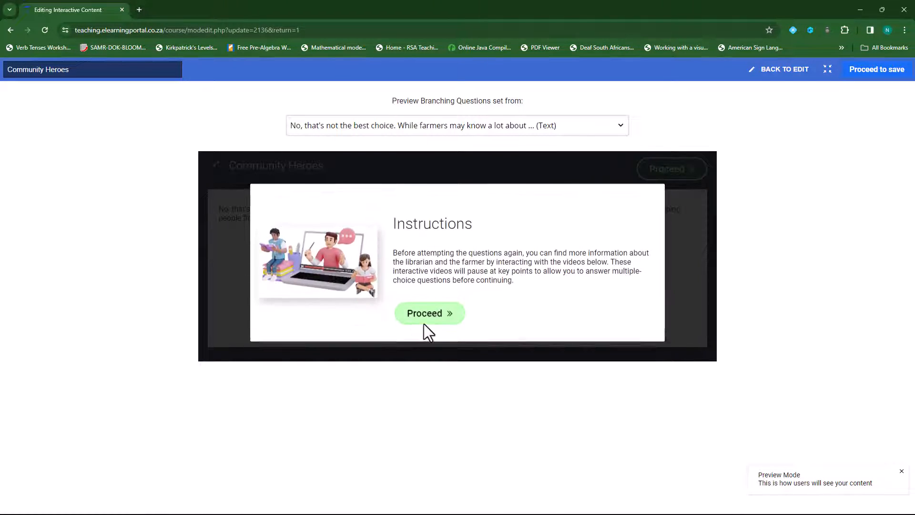
left_click(422, 309)
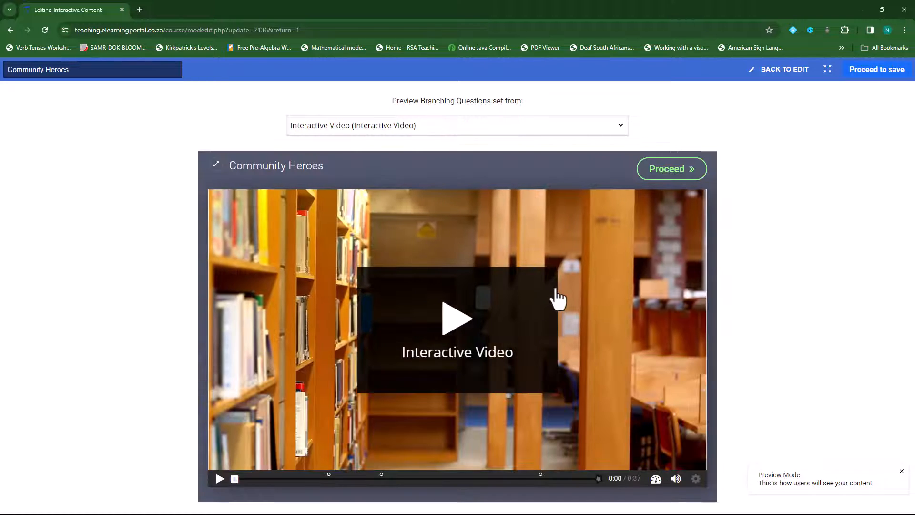
left_click(652, 176)
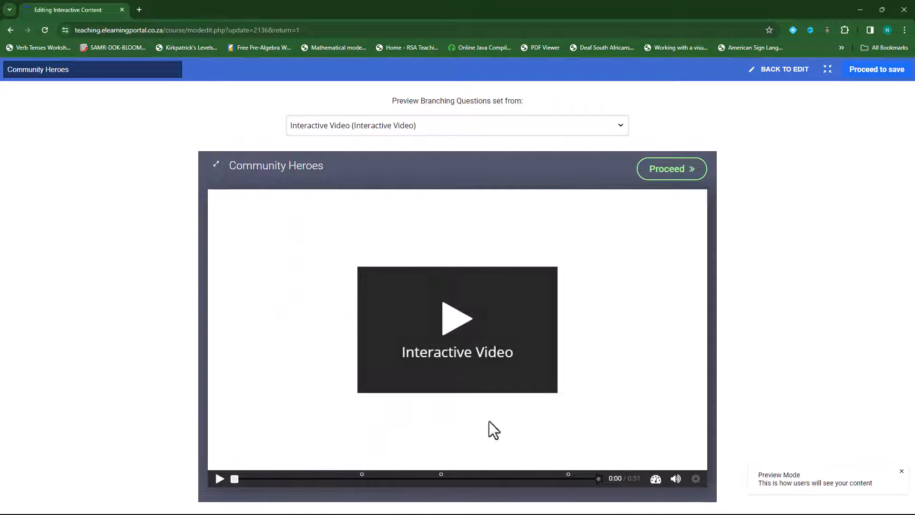
Step: Skip the previewed farmer video to just before 0:48, answer the Drag the Words question with "feed", check it, and close the question
left_click(551, 479)
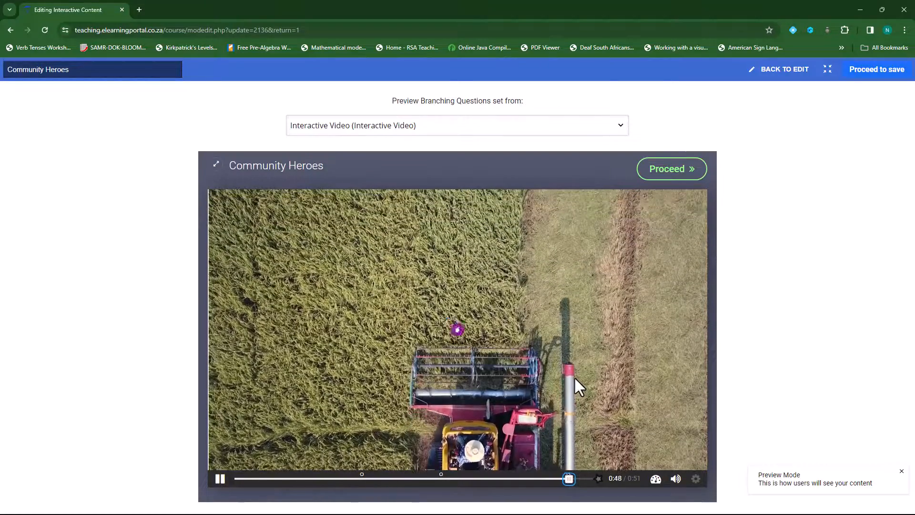
left_click(461, 332)
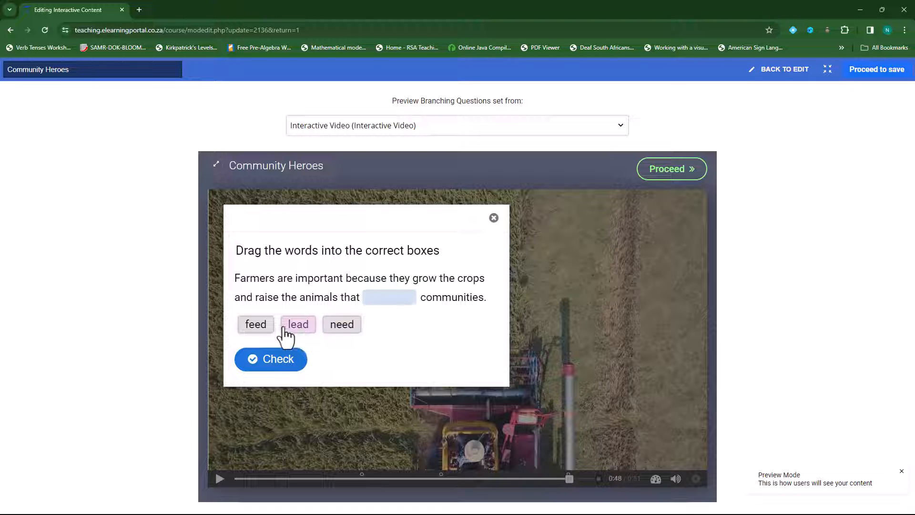
left_click_drag(256, 329, 385, 310)
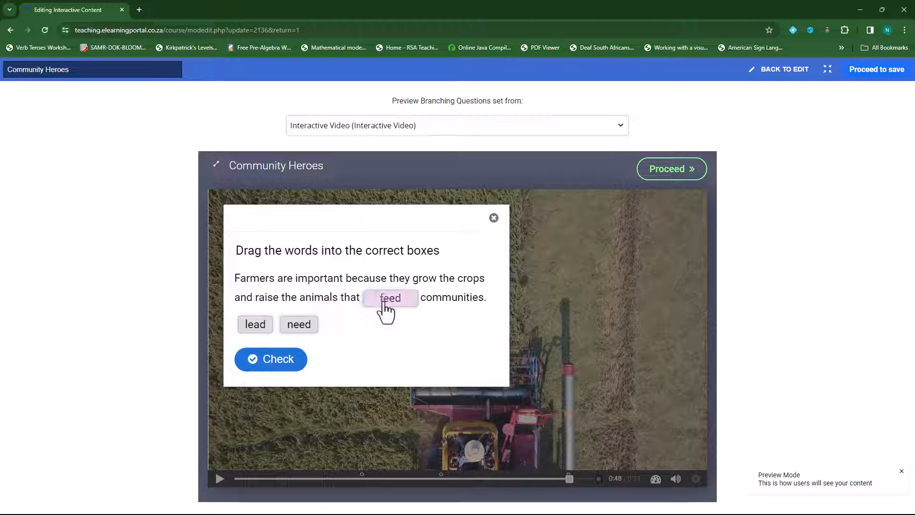
left_click(276, 368)
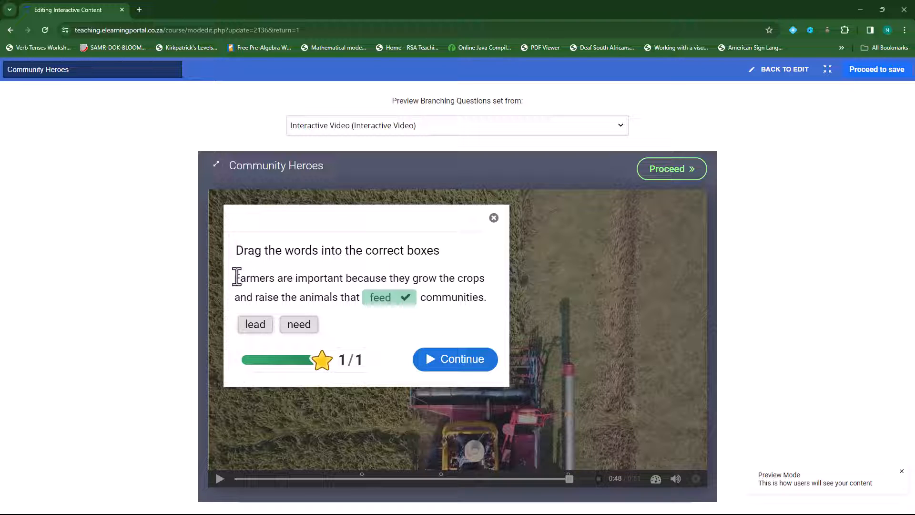
left_click_drag(237, 277, 486, 301)
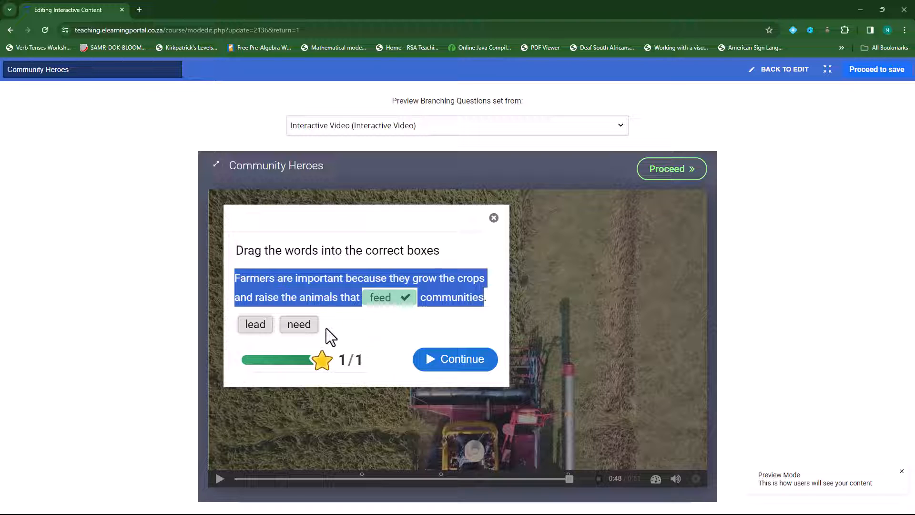
left_click(496, 227)
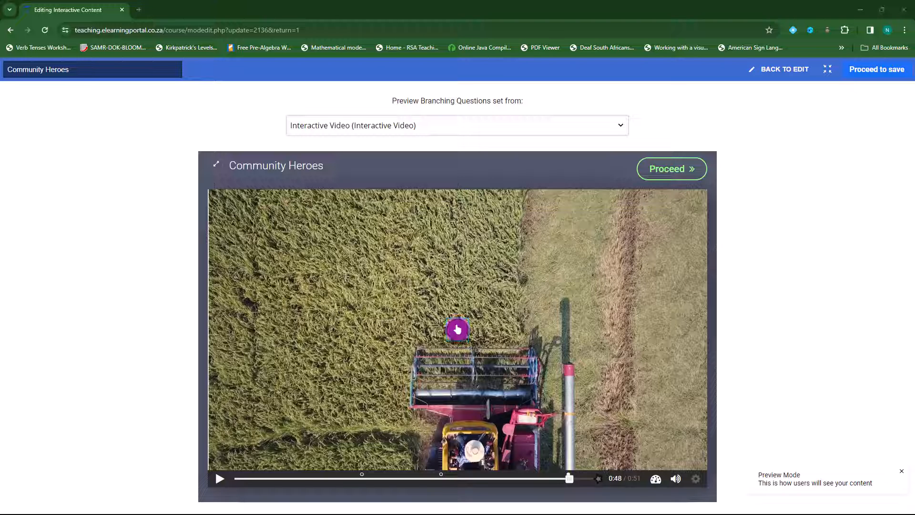
Step: Rewind the previewed farmer video to about 0:16, play it, answer the true/false question with "False", check it and continue
left_click_drag(569, 479, 352, 479)
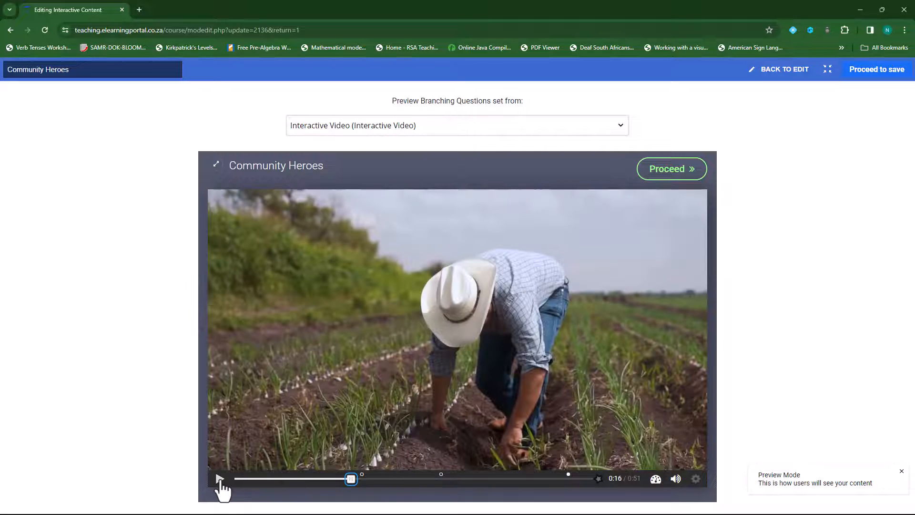
left_click(221, 479)
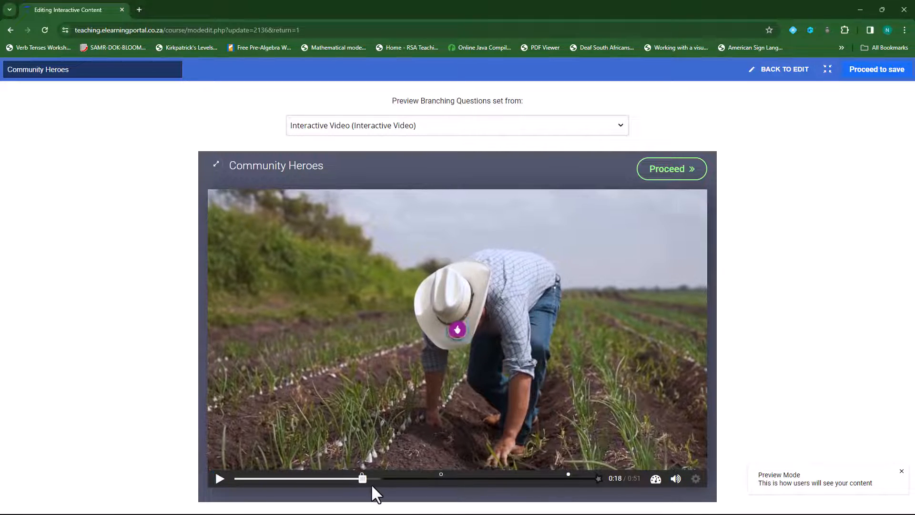
left_click(458, 330)
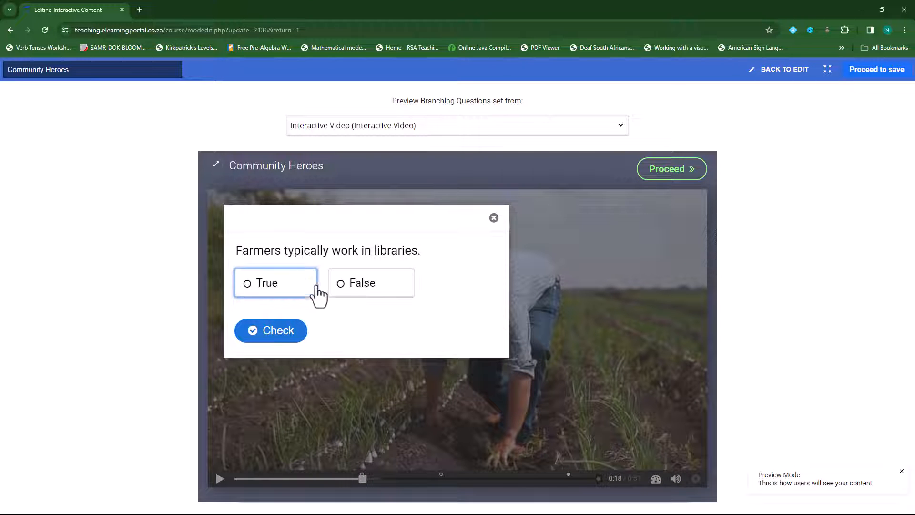
left_click(374, 289)
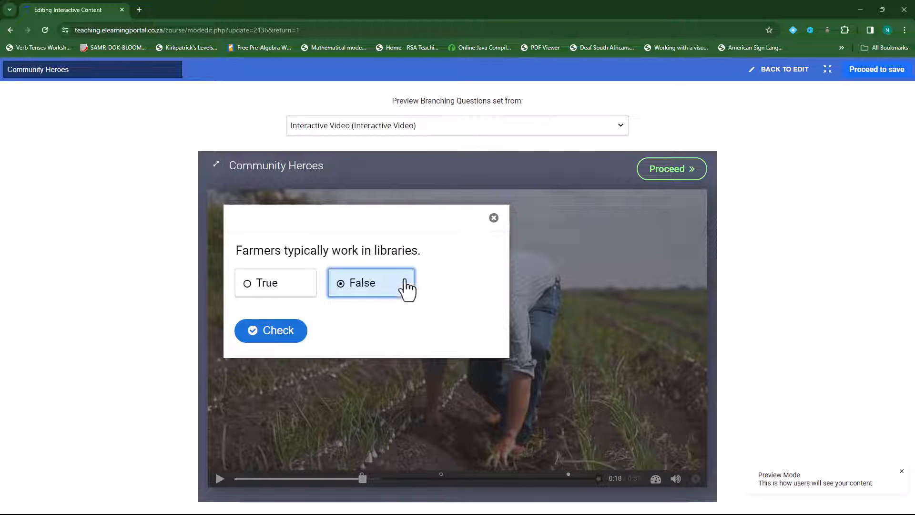
left_click(285, 341)
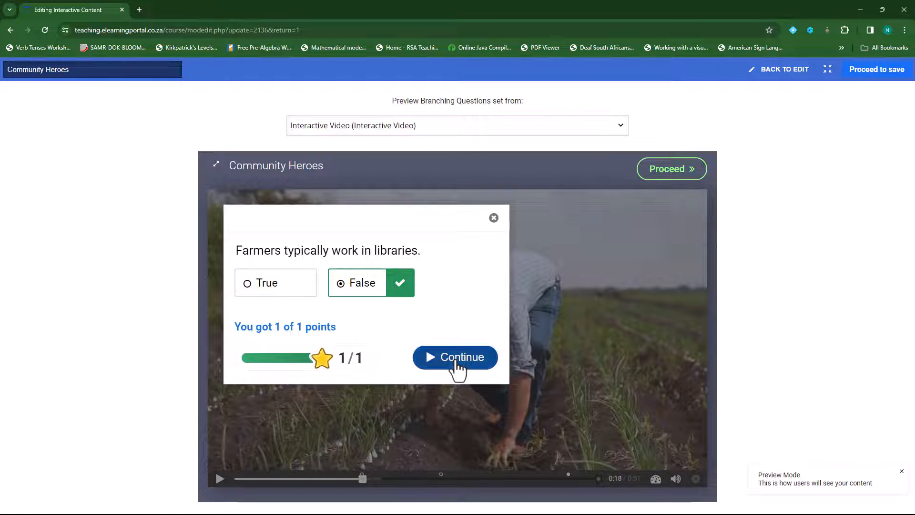
left_click(455, 362)
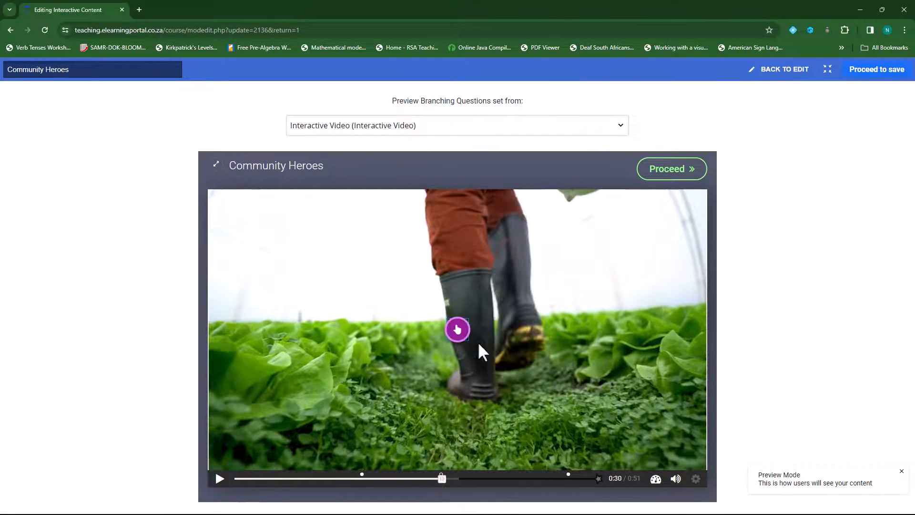
Step: Answer the fill in the missing words question at 0:30 with "CULTIVATE", check it and continue the video
left_click(458, 330)
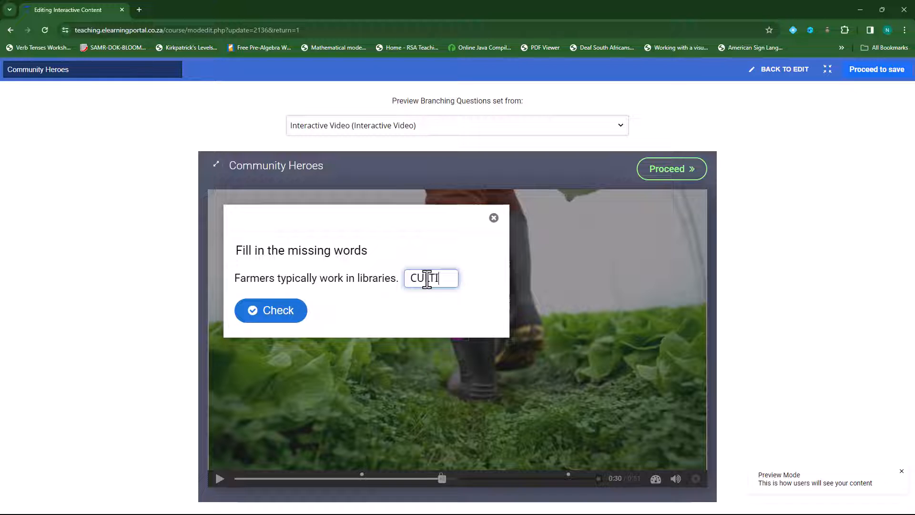
type("VATE")
left_click(260, 315)
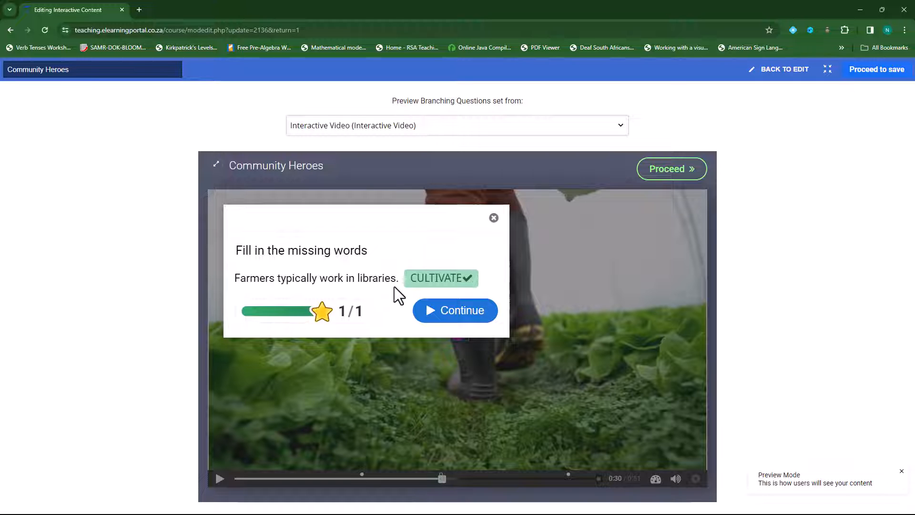
left_click(446, 315)
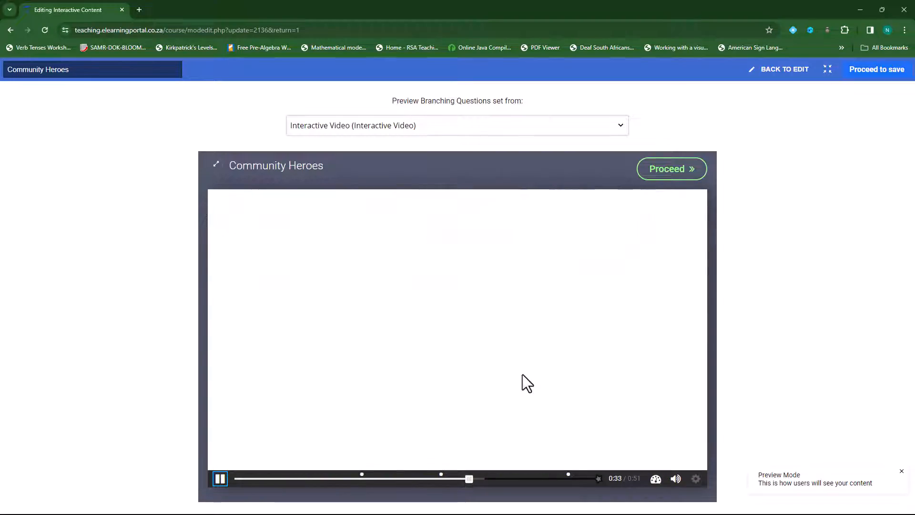
Step: Skip to the Drag the Words question, continue to the video's end, submit the answers, and proceed back to the branching question
left_click(557, 479)
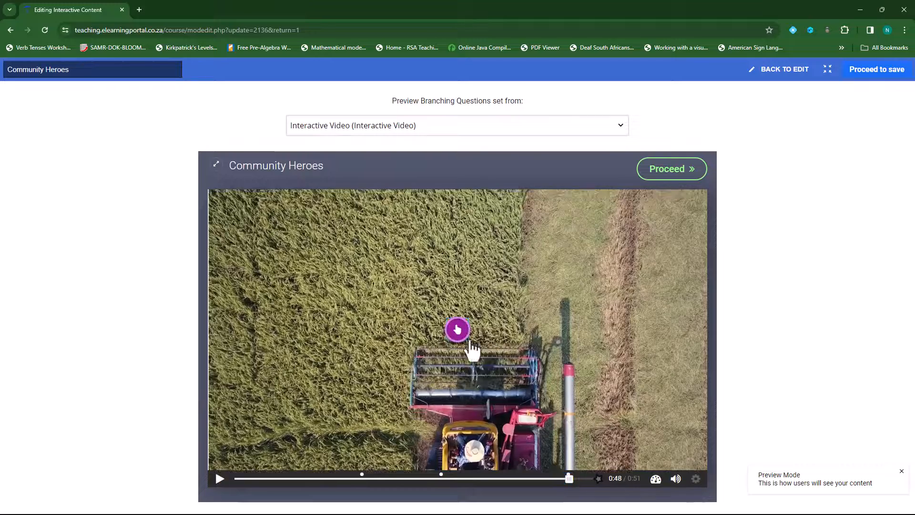
left_click(469, 342)
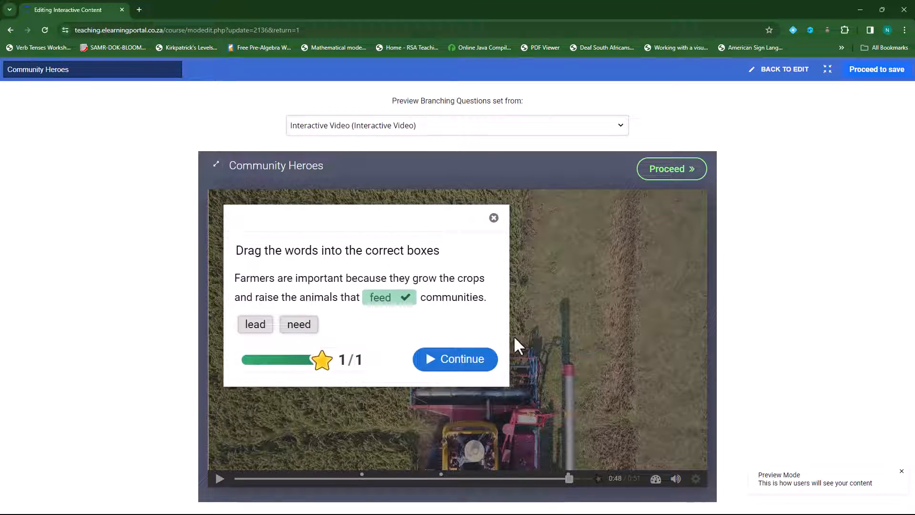
left_click(464, 365)
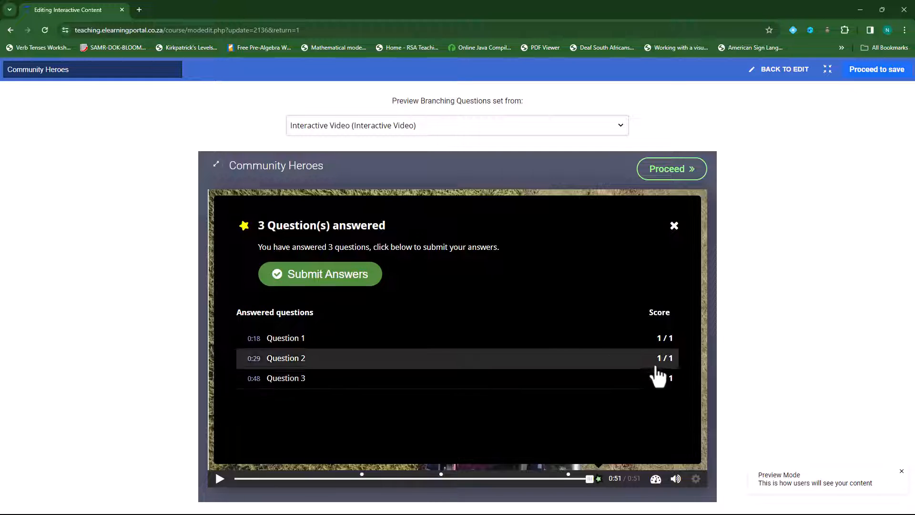
left_click(328, 281)
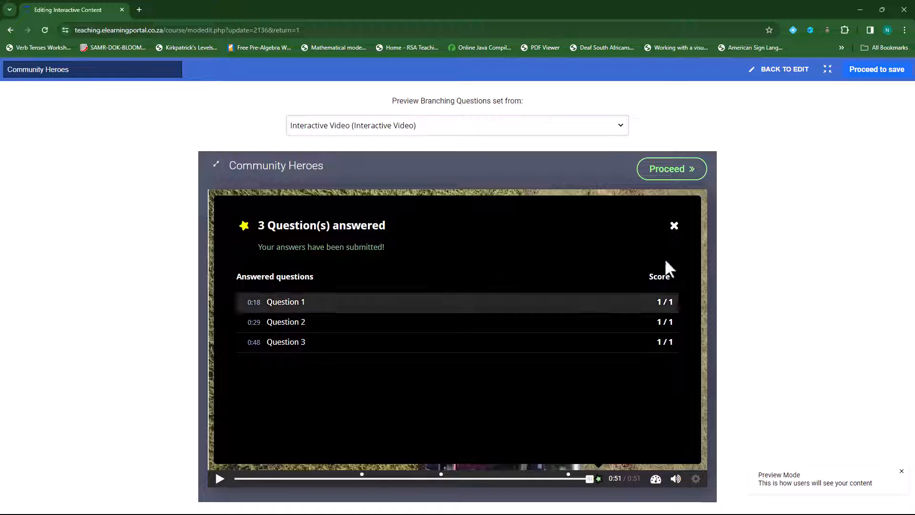
left_click(673, 174)
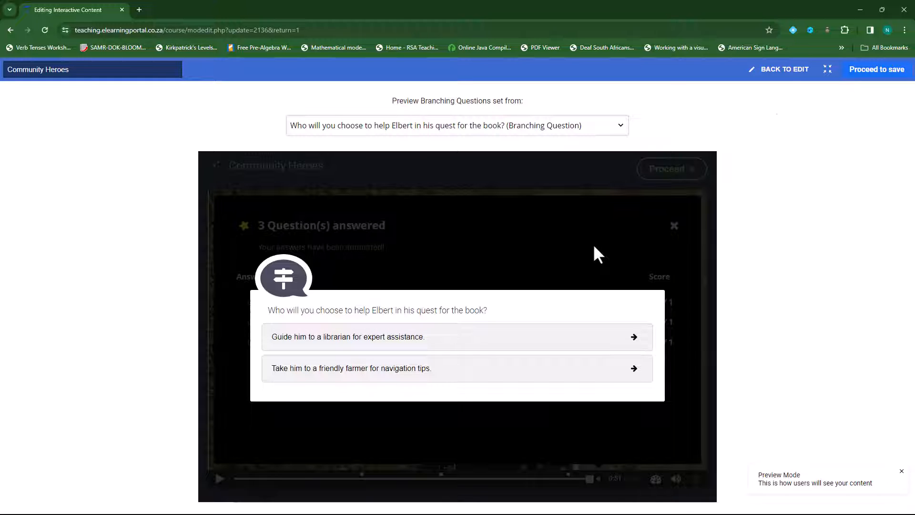
Step: Return from the preview to the editor and open the advanced branching options of the "No, that's not the best choice" text for editing
left_click(784, 76)
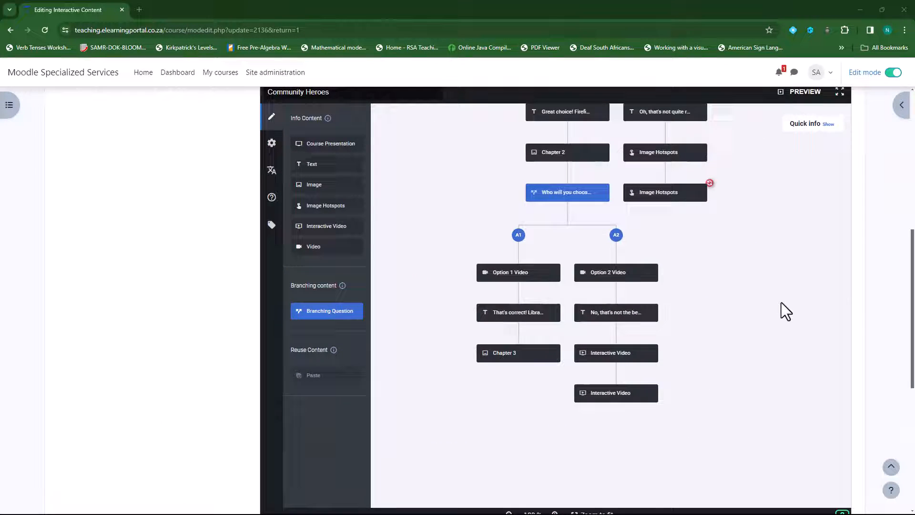
scroll(785, 312, "down", 1)
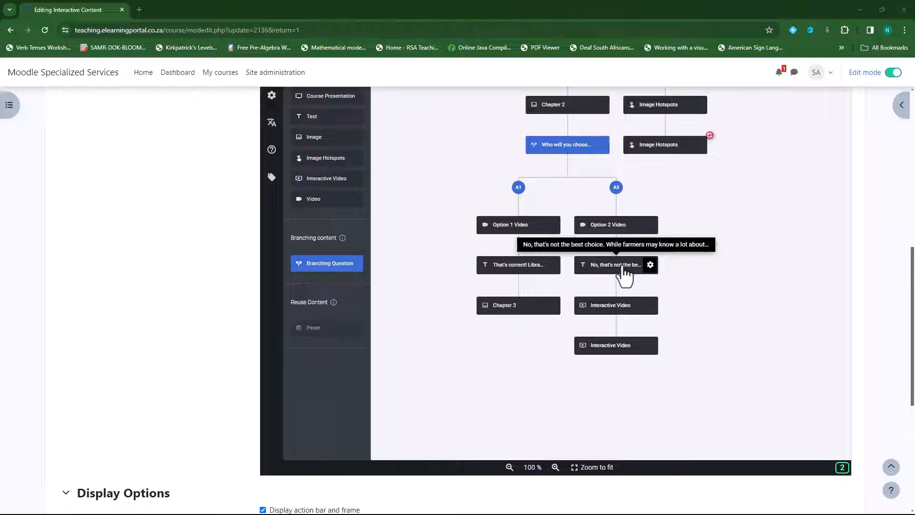
left_click(650, 265)
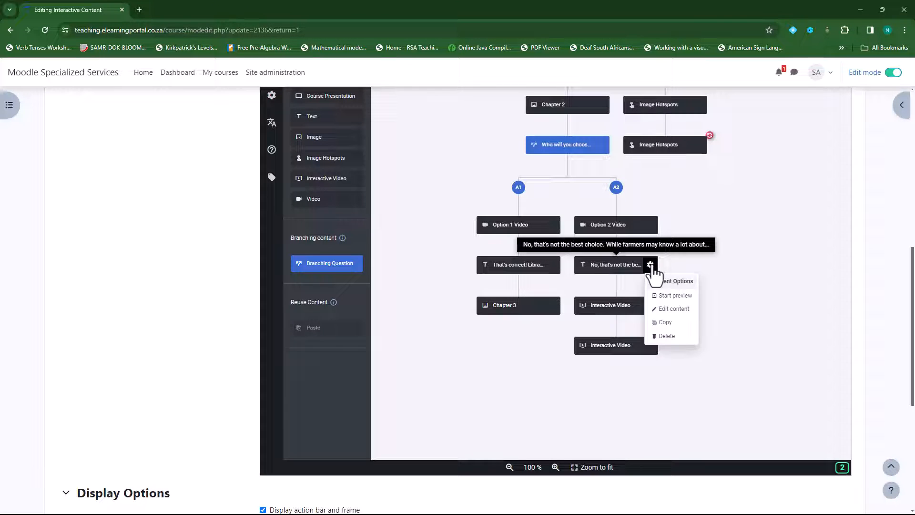
left_click(673, 309)
scroll(503, 259, "up", 2)
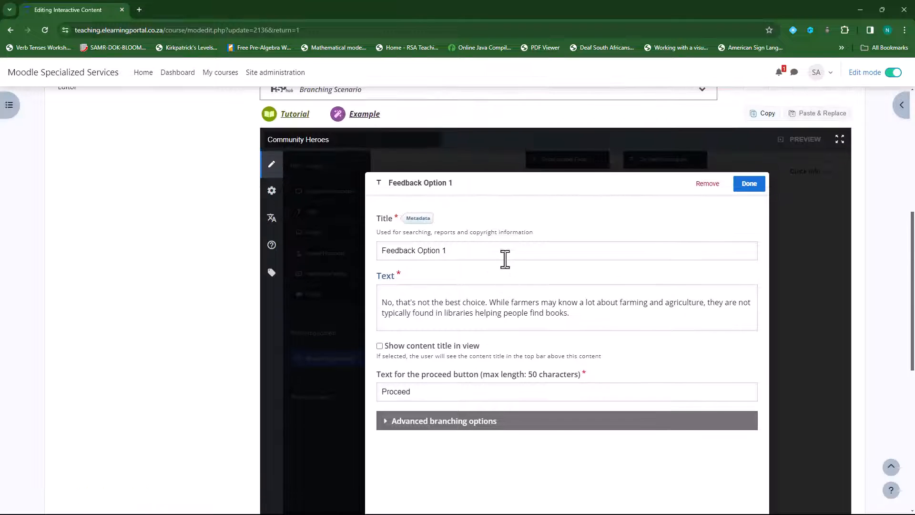
scroll(459, 311, "down", 3)
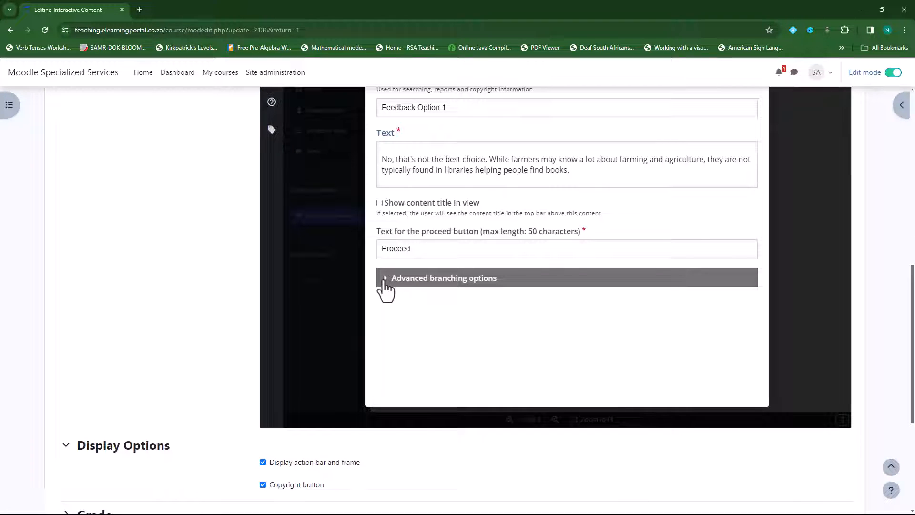
left_click(385, 279)
scroll(480, 301, "down", 2)
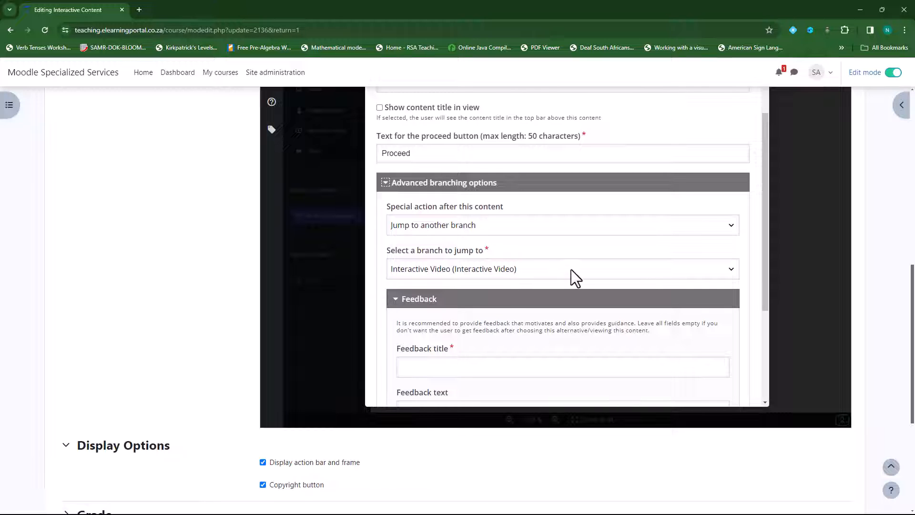
scroll(571, 270, "down", 3)
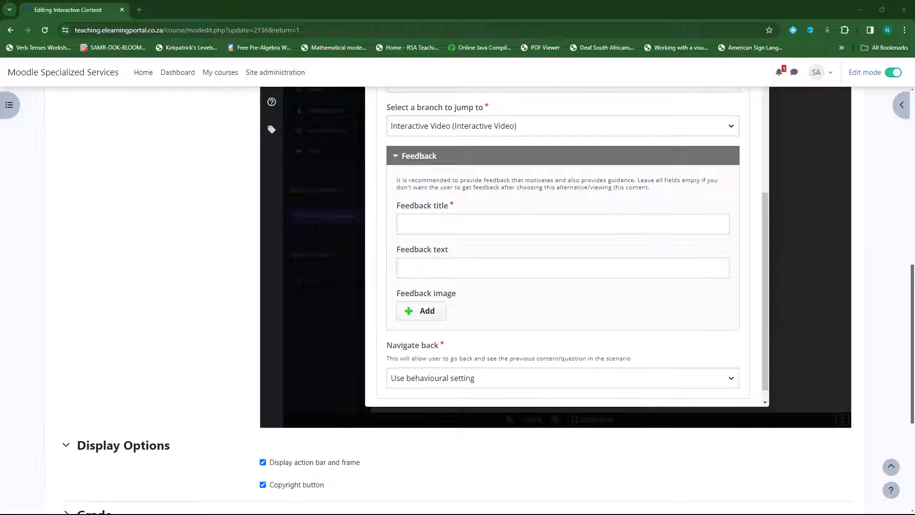
Step: Title the feedback "Instructions" and add text explaining that the librarian and farmer videos below pause for multiple-choice questions before the questions are attempted again
left_click(459, 225)
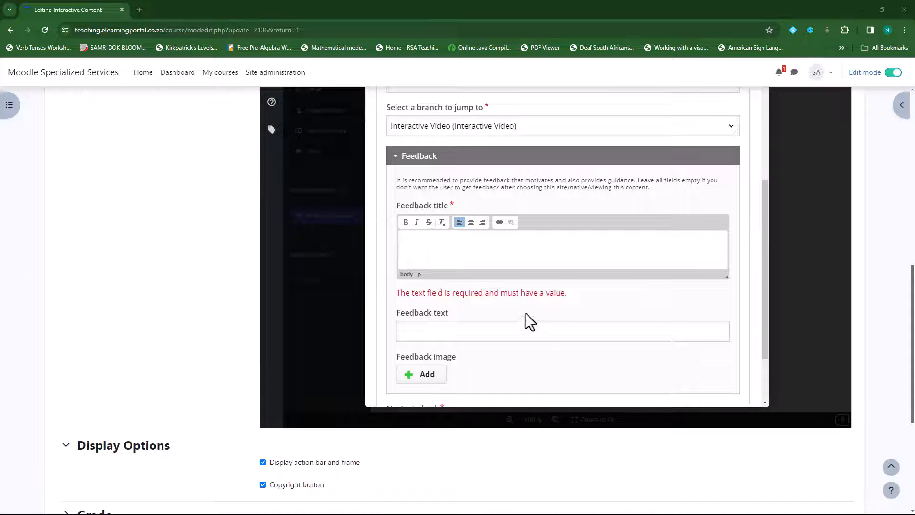
left_click(416, 253)
type("Instructions")
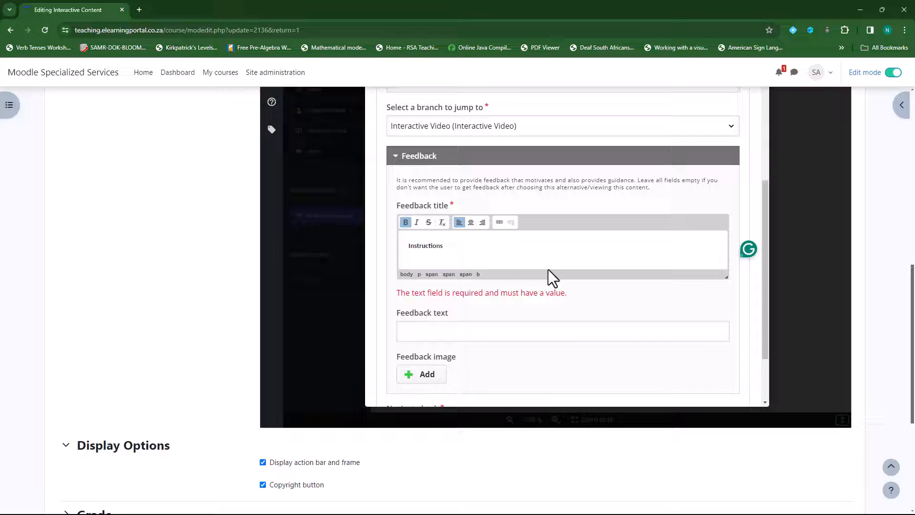
left_click(516, 331)
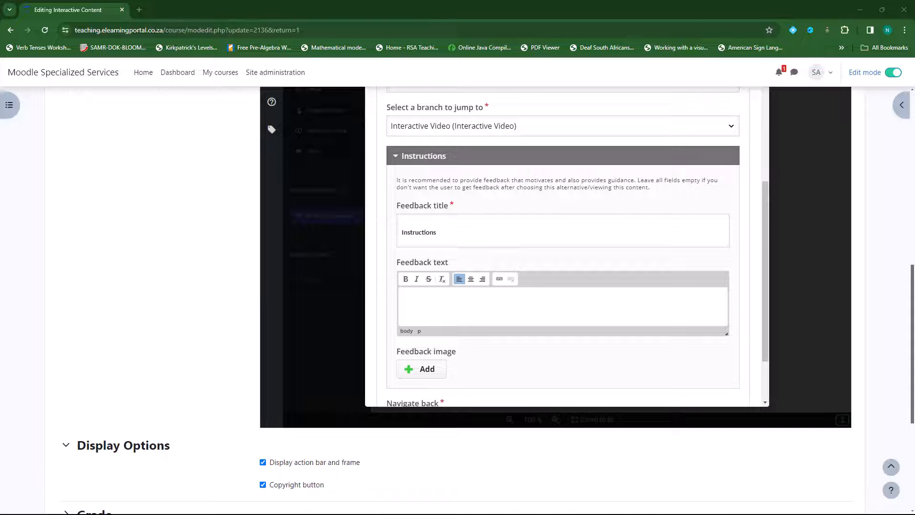
left_click(545, 315)
type("Before attempting the questions again, you can find more information about the librarian and the farmer by interacting with the videos below. These interactive videos will pause at key points to allow you to answer multiple-choice questions before continuing.")
Step: Add learn more.png from the Image Hotspot folder as the feedback image and finish editing the text content
scroll(548, 319, "down", 2)
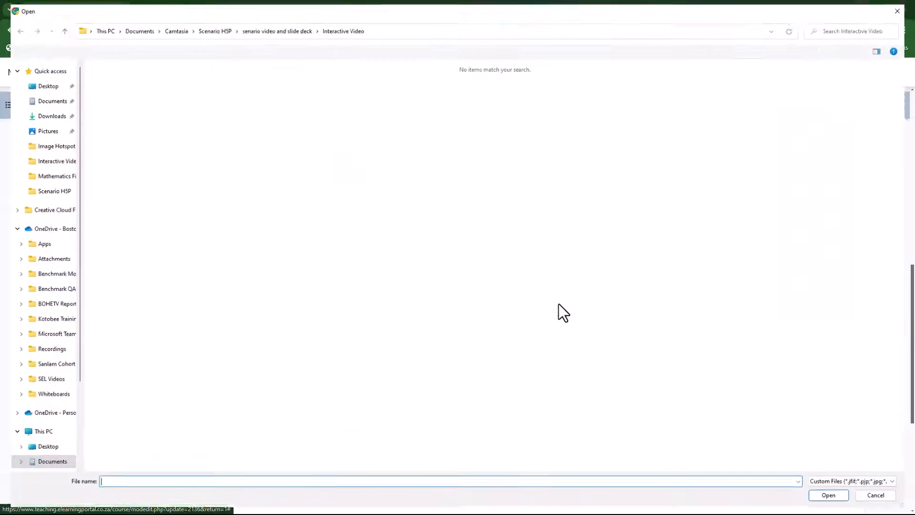
left_click(270, 29)
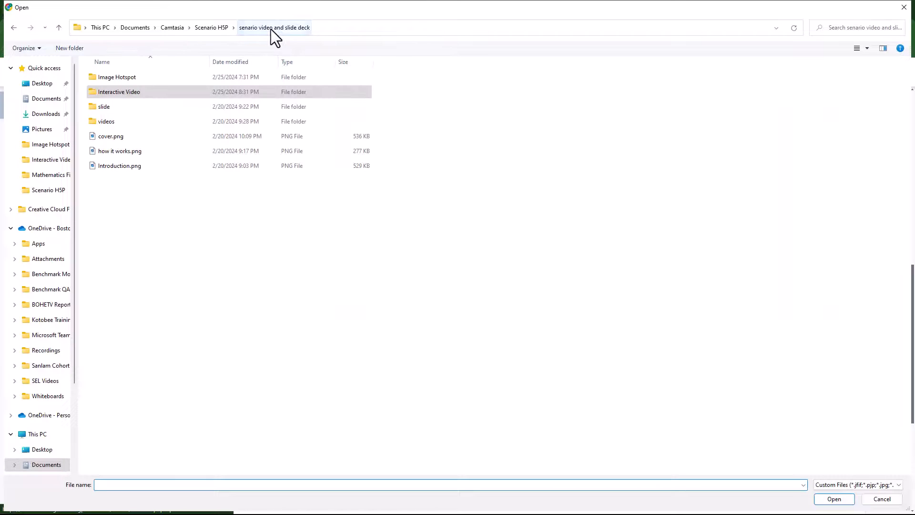
double_click(124, 79)
left_click(217, 95)
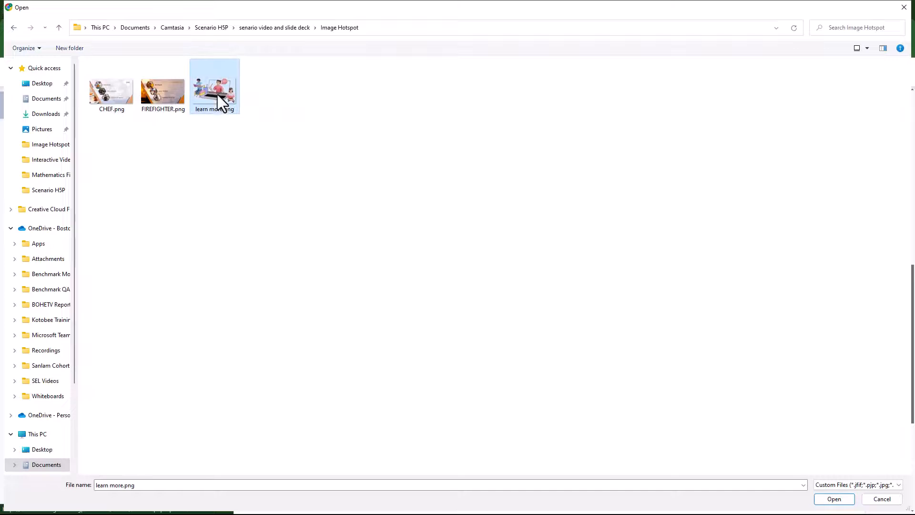
left_click(846, 499)
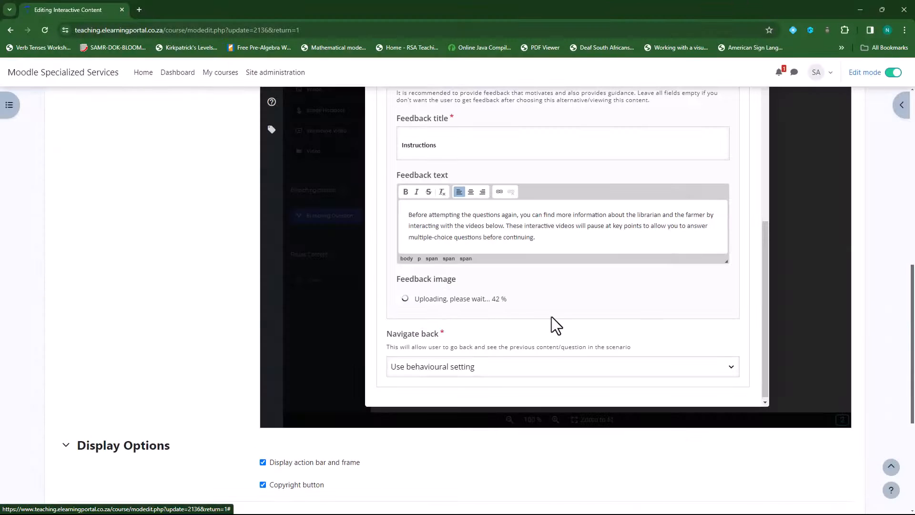
scroll(527, 296, "down", 2)
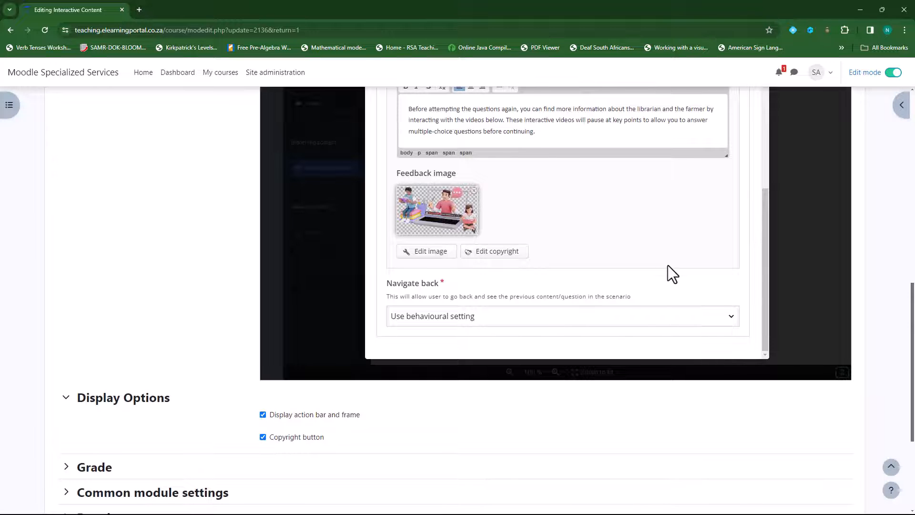
scroll(668, 265, "up", 15)
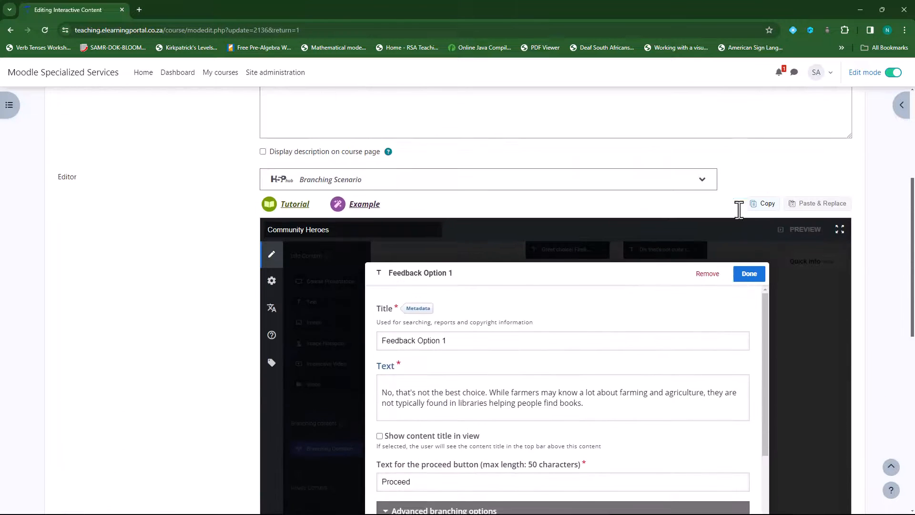
left_click(750, 274)
scroll(477, 344, "down", 2)
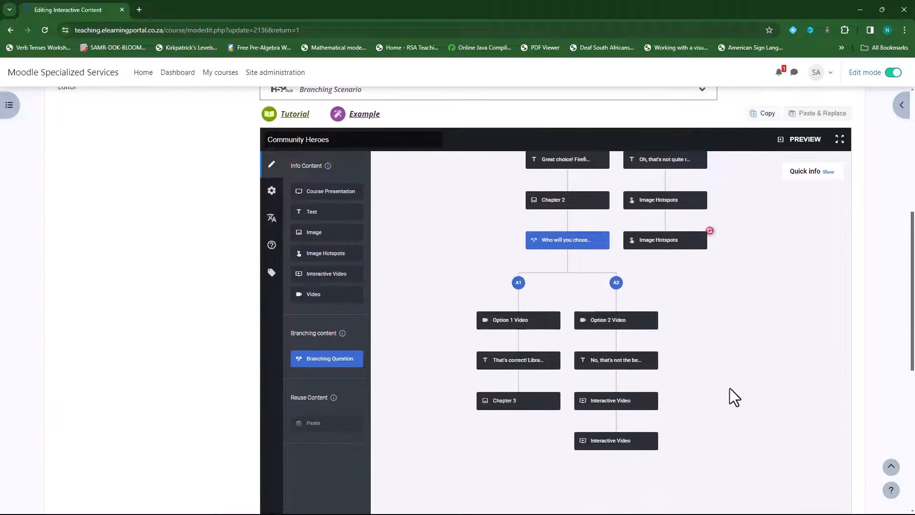
Step: Expand the scenario editor to full screen and highlight the alternatives that are missing a custom end scenario
scroll(725, 372, "down", 3)
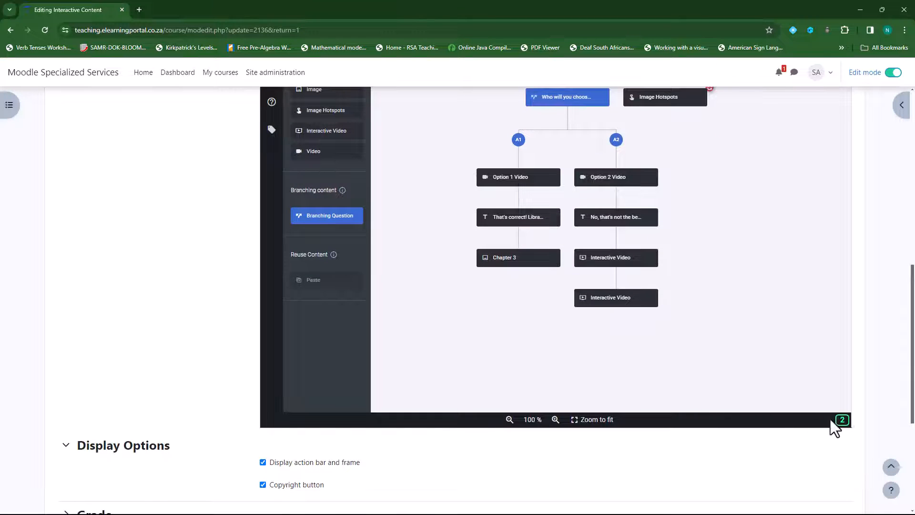
scroll(771, 376, "up", 4)
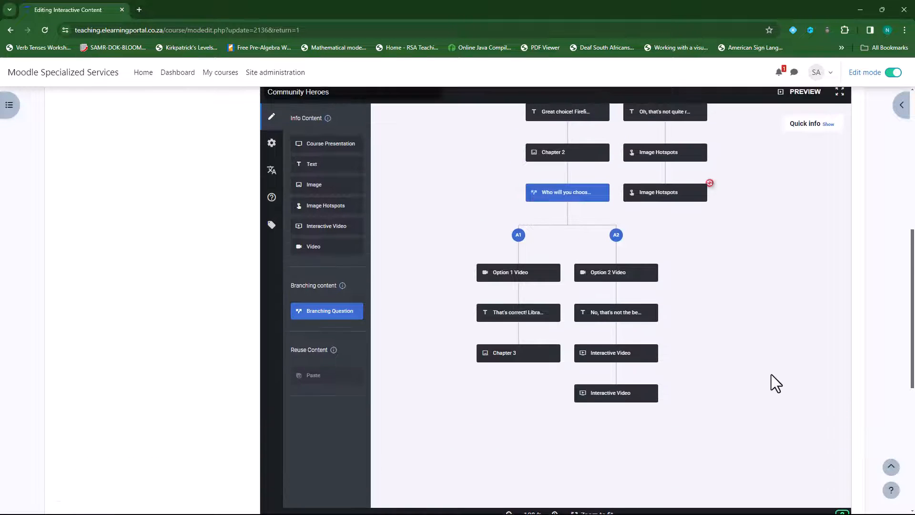
left_click(840, 187)
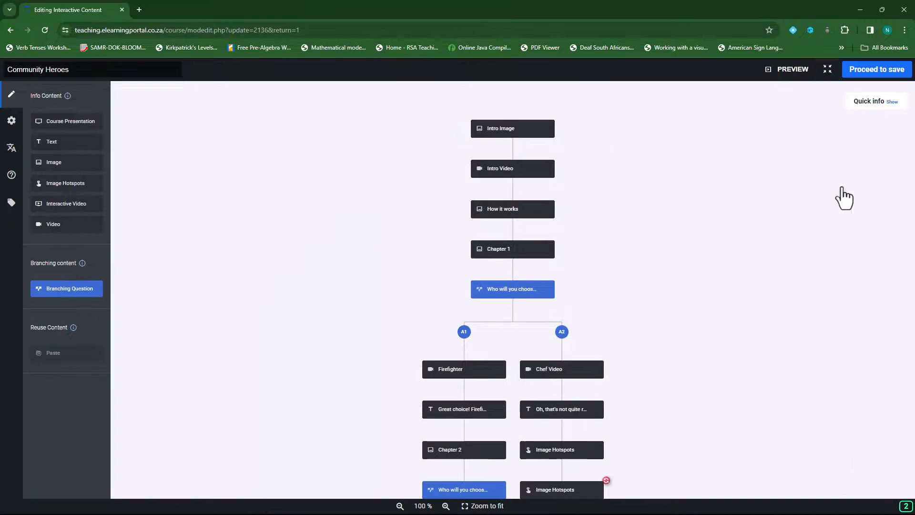
scroll(672, 362, "down", 4)
scroll(667, 310, "down", 3)
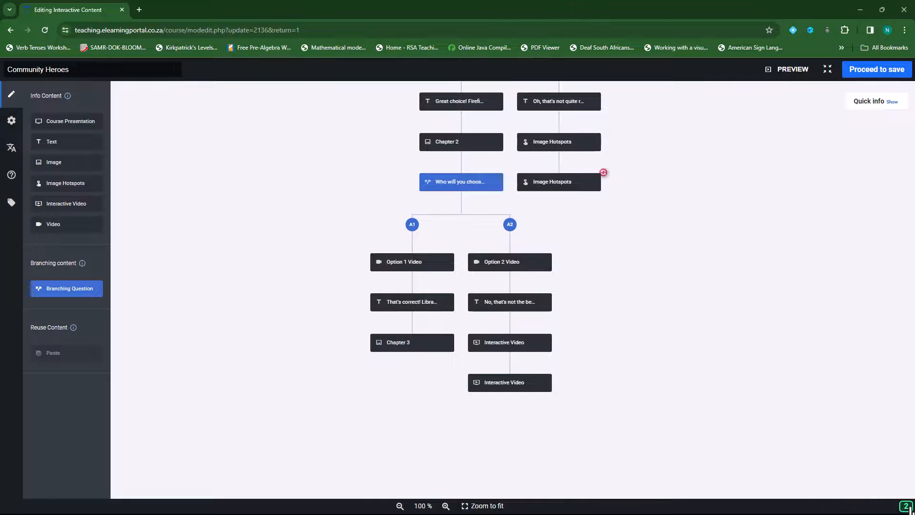
mouse_move(909, 508)
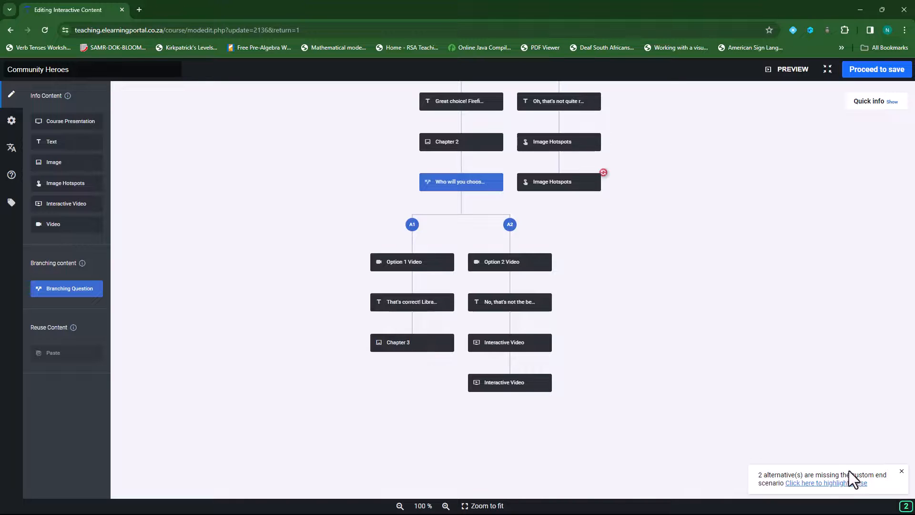
left_click(837, 483)
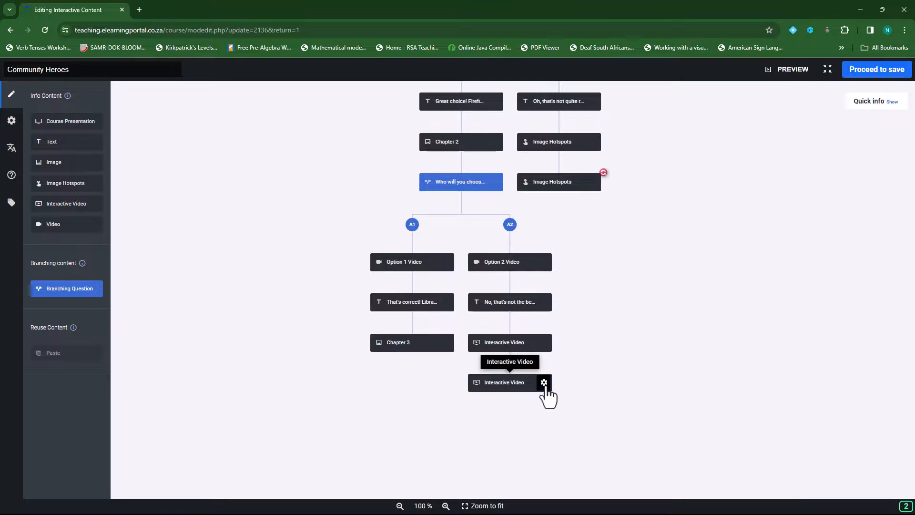
Step: Open the last interactive video under alternative A2 for editing and review its behavioural settings
left_click(544, 384)
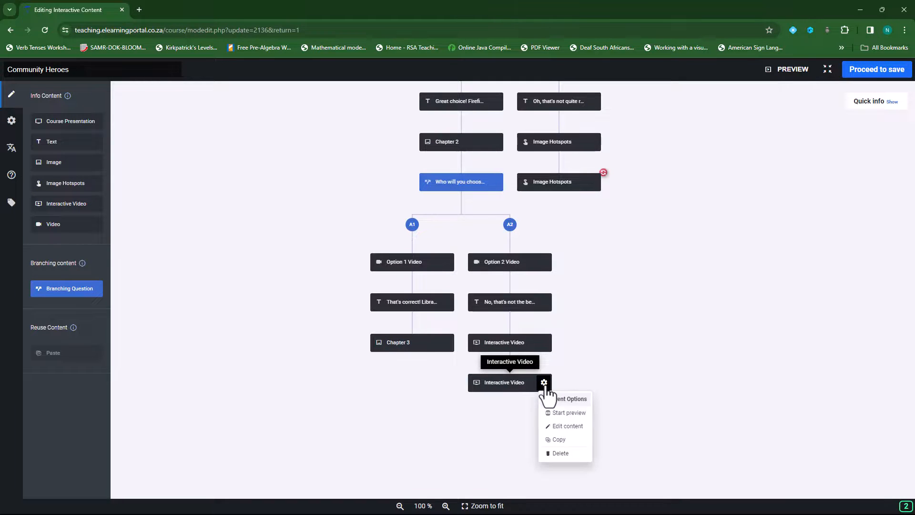
left_click(567, 427)
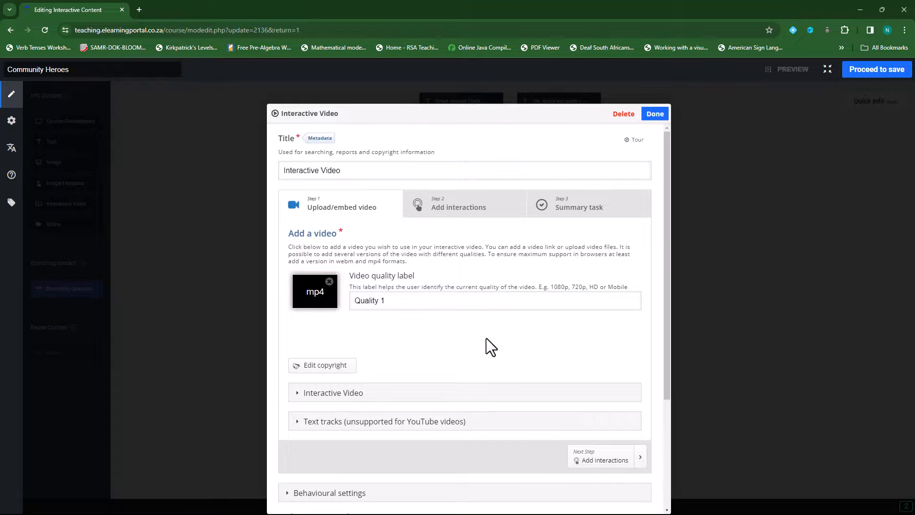
scroll(487, 339, "down", 3)
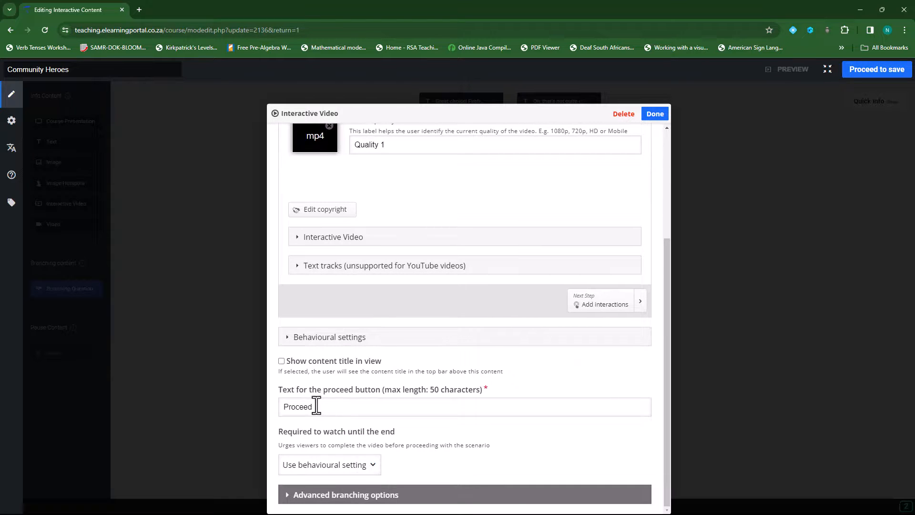
left_click(288, 339)
scroll(339, 402, "down", 4)
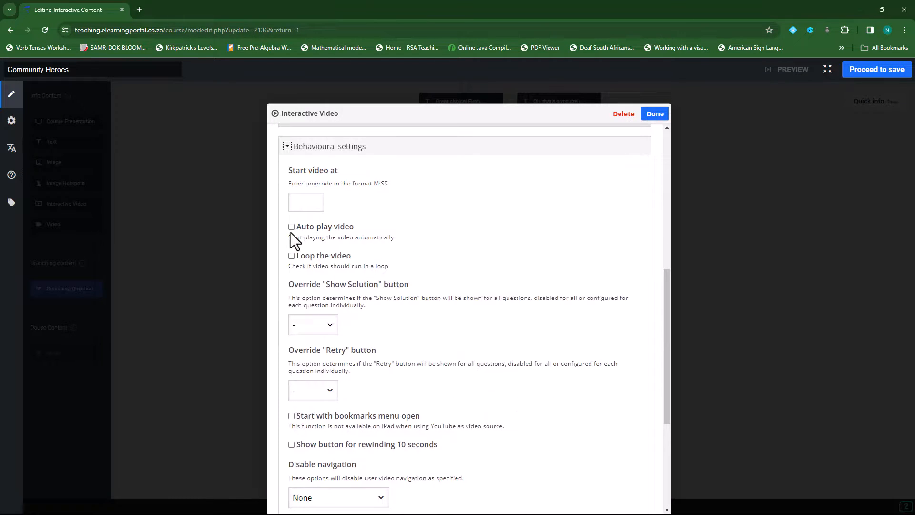
scroll(481, 345, "down", 2)
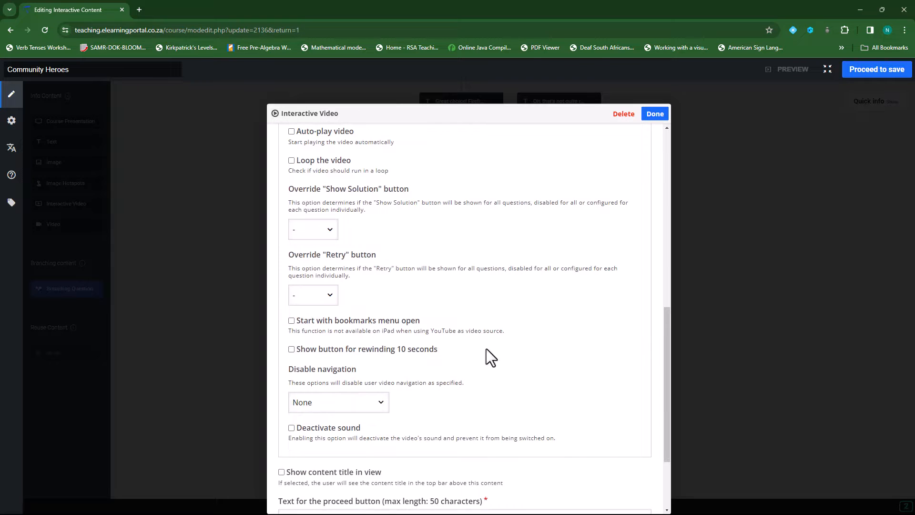
scroll(486, 348, "down", 2)
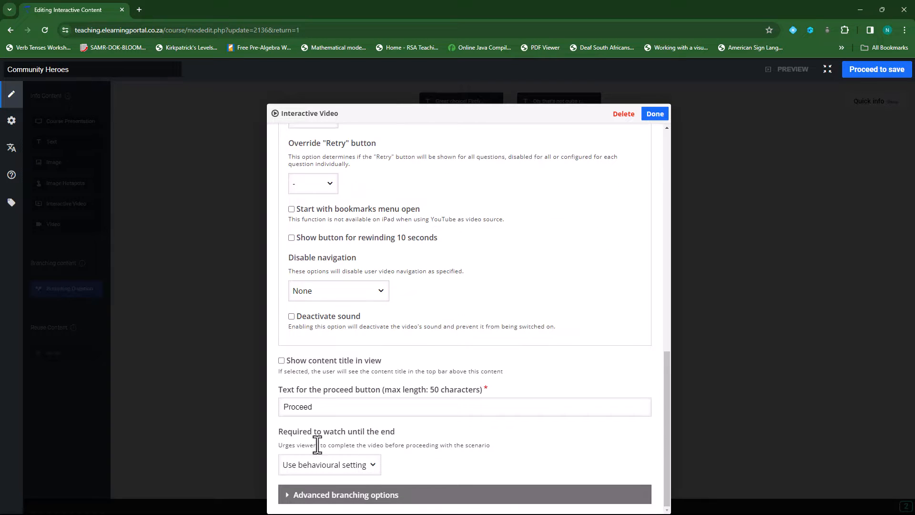
Step: Make the interactive video jump to the "Who will you choose to help Elbert in his quest for the book?" branching question and finish editing
left_click(287, 495)
scroll(415, 363, "down", 2)
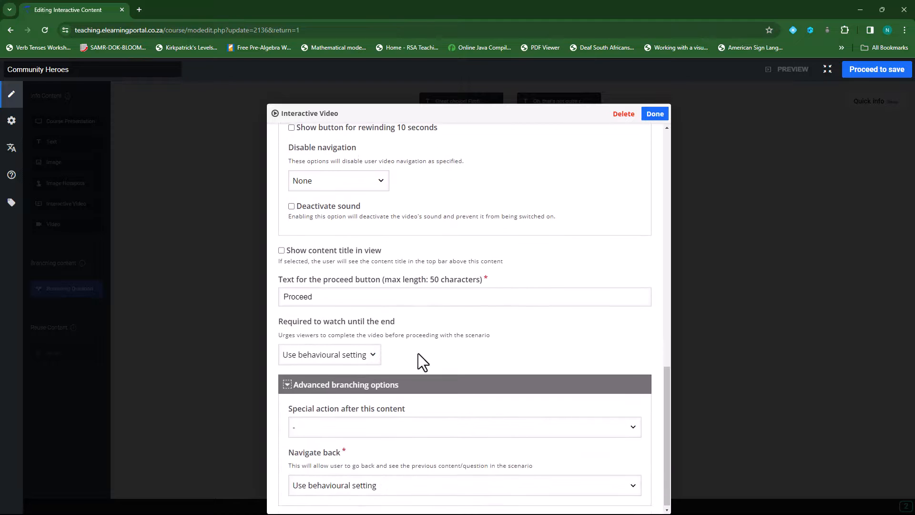
left_click(537, 428)
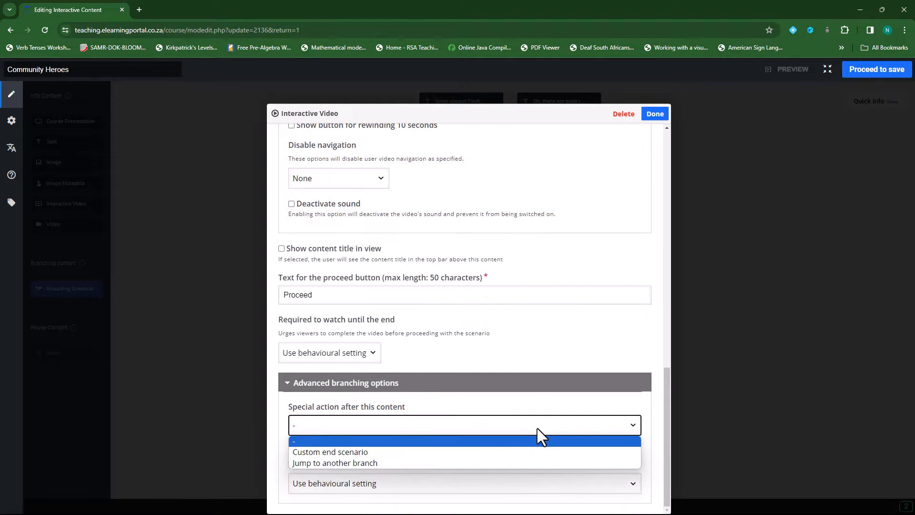
left_click(430, 461)
scroll(459, 347, "down", 5)
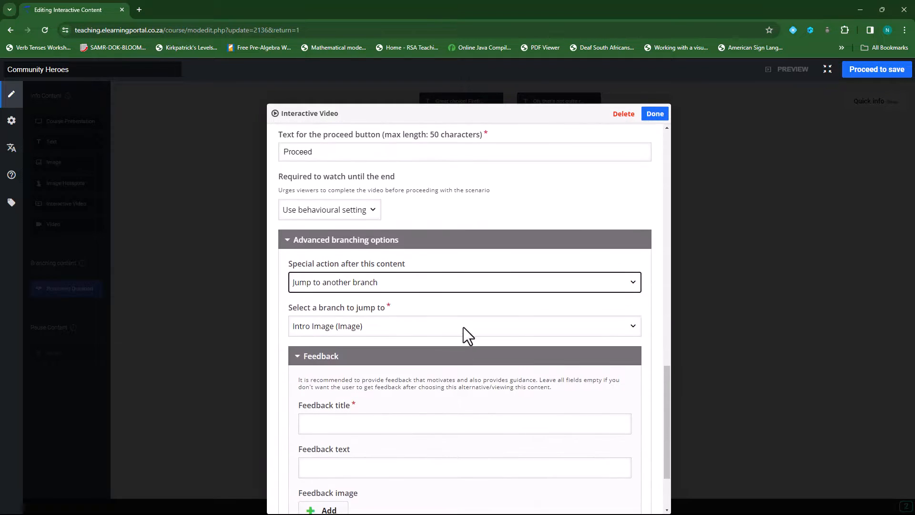
left_click(434, 234)
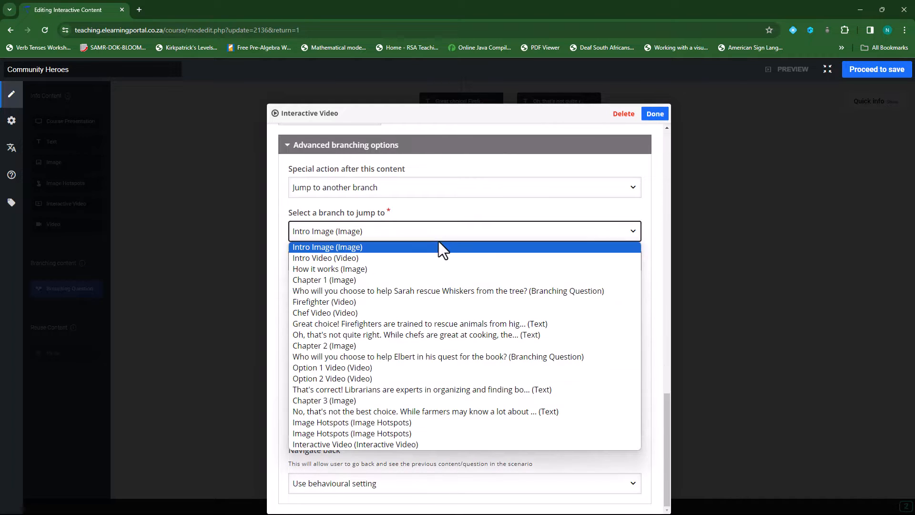
left_click(441, 357)
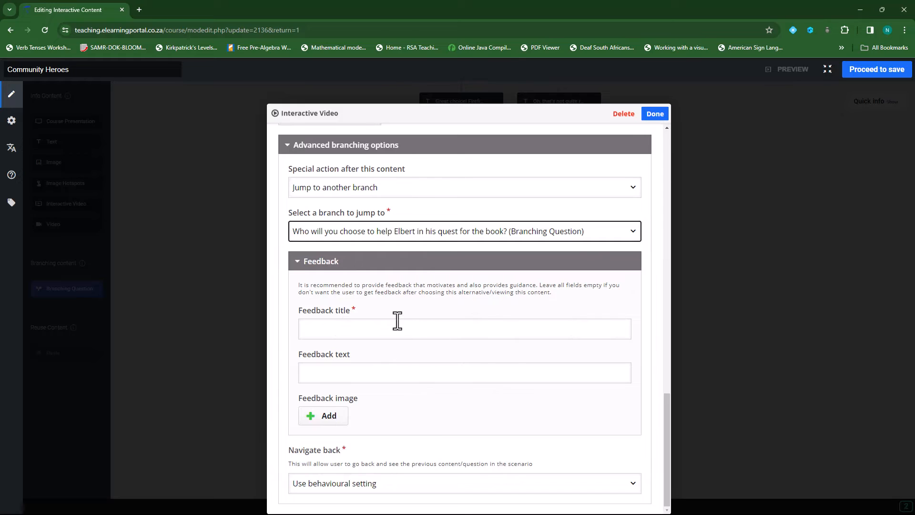
left_click(656, 116)
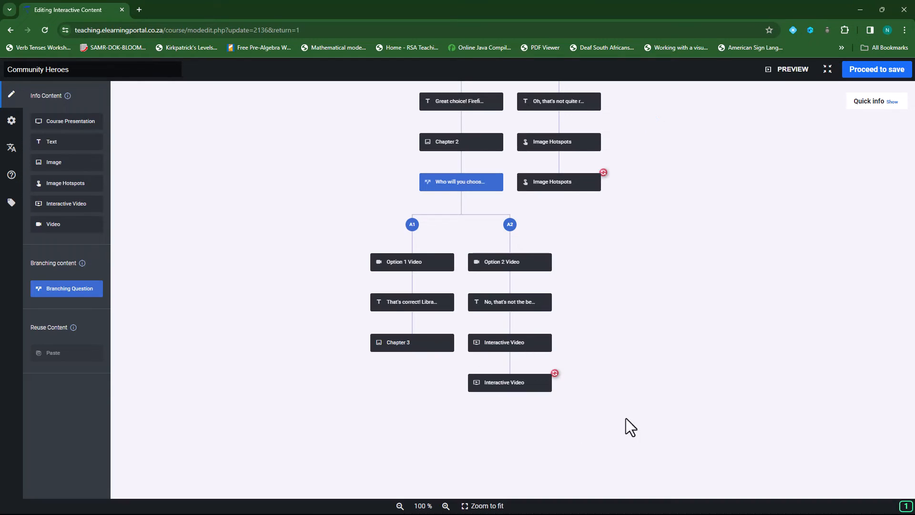